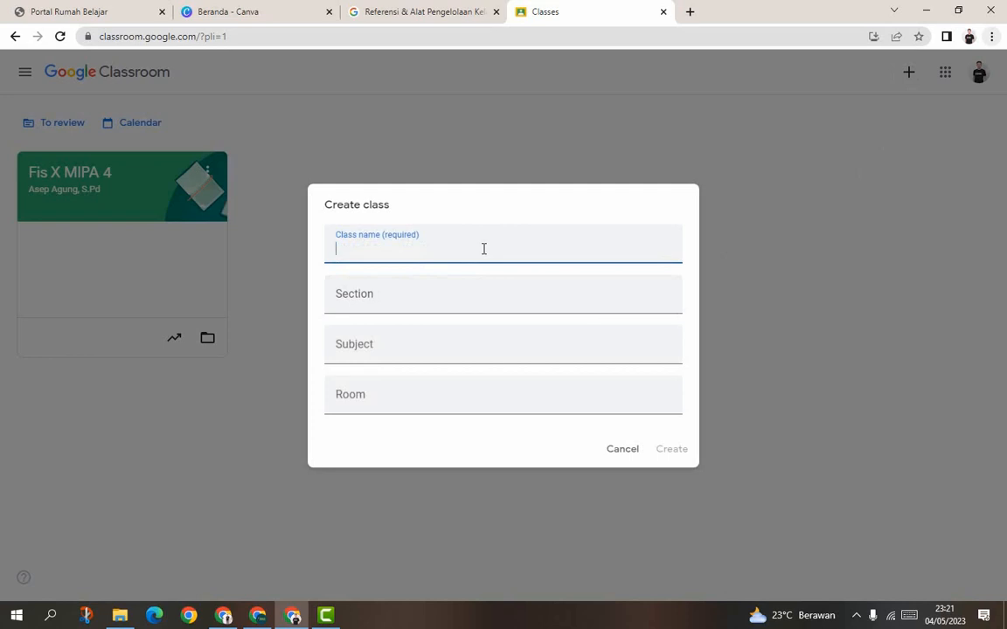
# Name the new class Fis X MIPA 5 and enter the teacher's name with the title S.Pd. as its section.
pyautogui.write('Fis')
pyautogui.write('X MIPA 5')
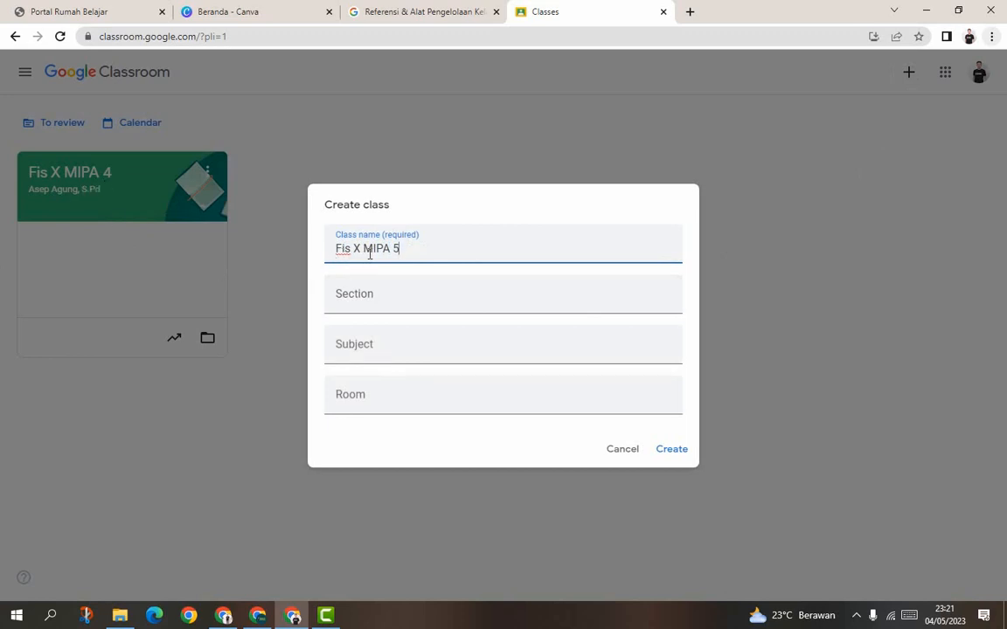
pyautogui.click(387, 301)
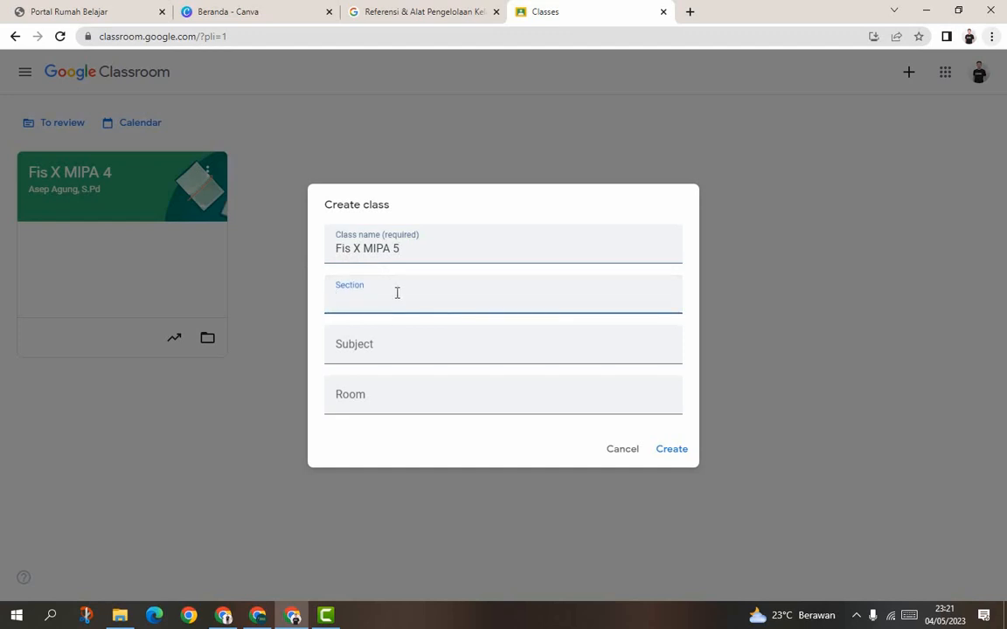
pyautogui.write('Asep Agung,')
pyautogui.write('S.Pd.')
# Set the class subject to Fisika and the room to X MIPA 5, and create the class.
pyautogui.click(391, 348)
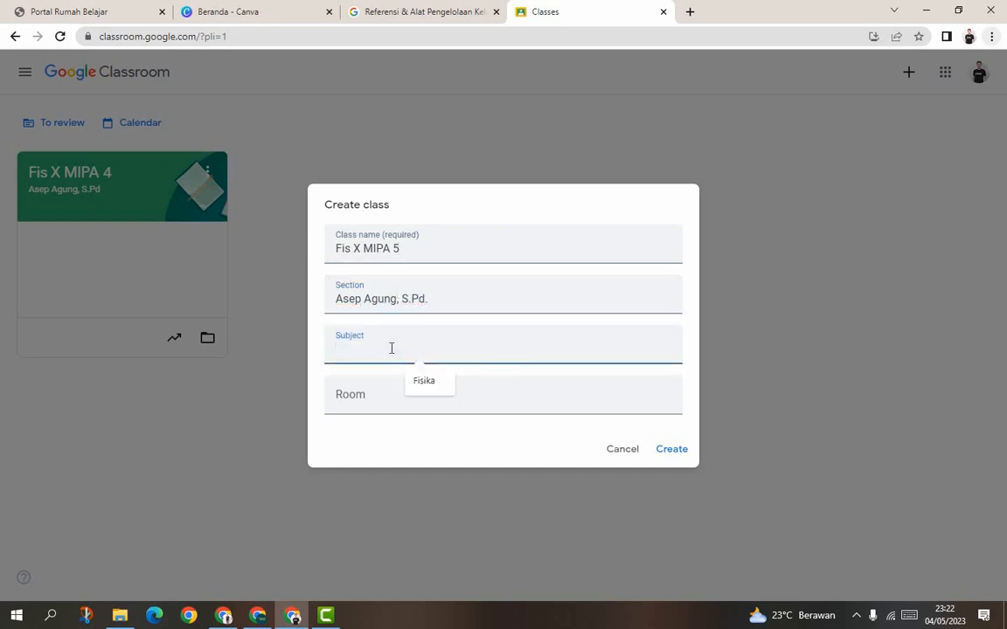
pyautogui.write('Fisika')
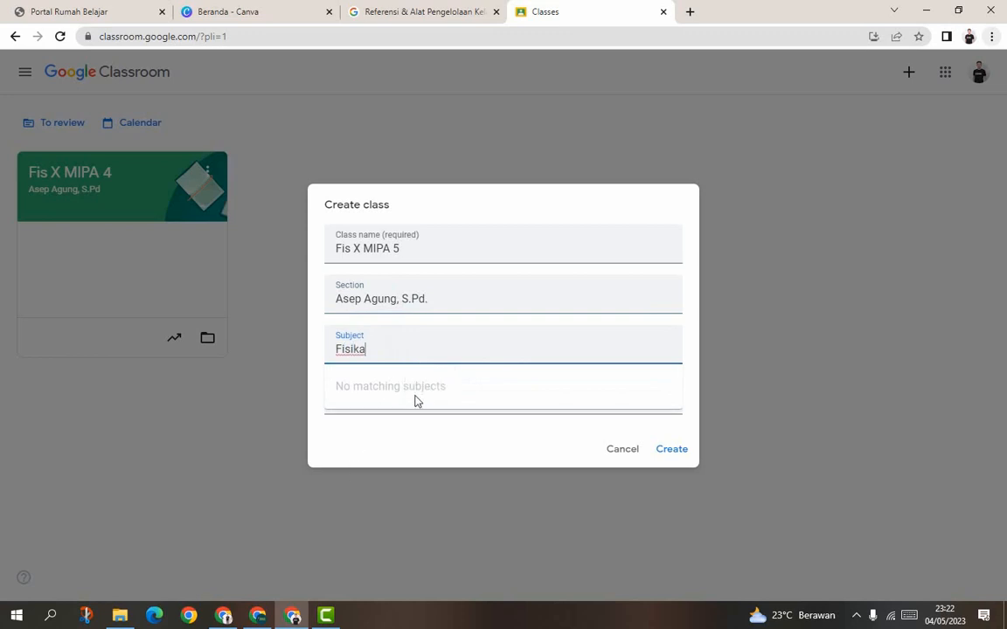
pyautogui.click(372, 404)
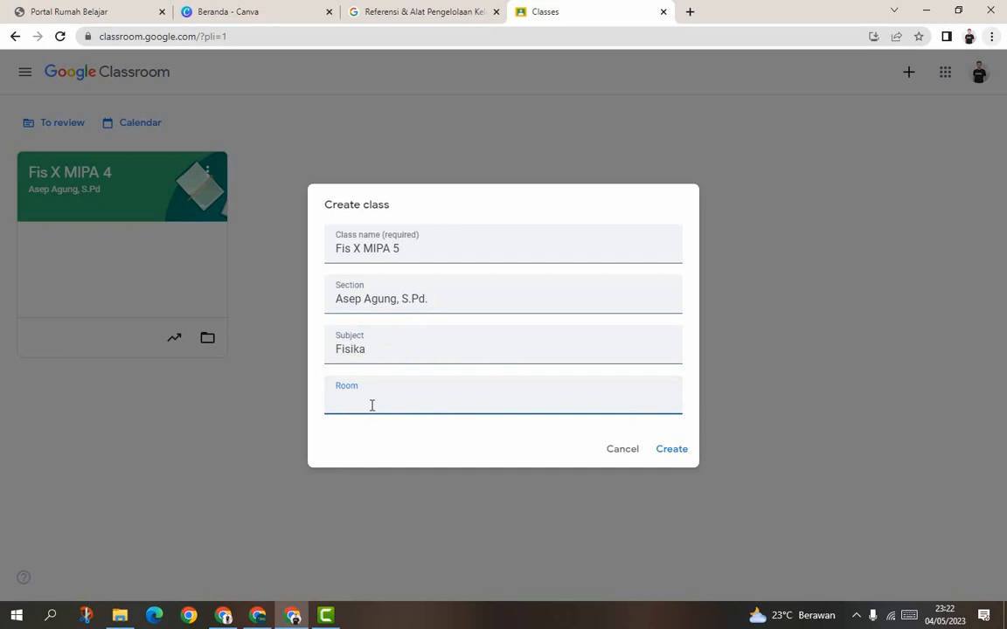
pyautogui.write('X MI')
pyautogui.press('BackSpace')
pyautogui.press('BackSpace')
pyautogui.write('MIPA 5')
pyautogui.click(672, 449)
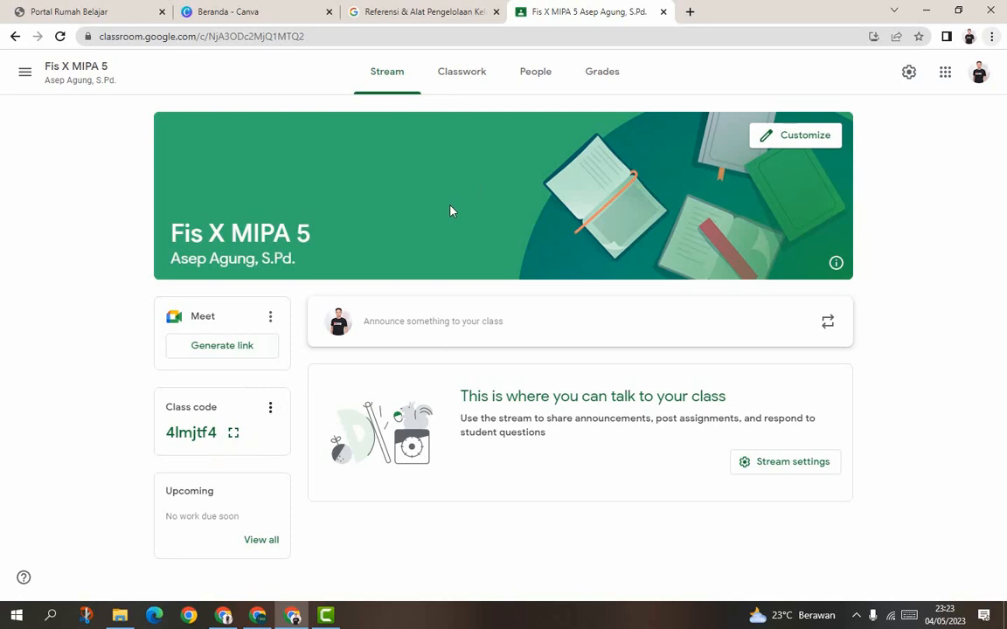
# Display the class code enlarged and copy the class invite link.
pyautogui.click(234, 435)
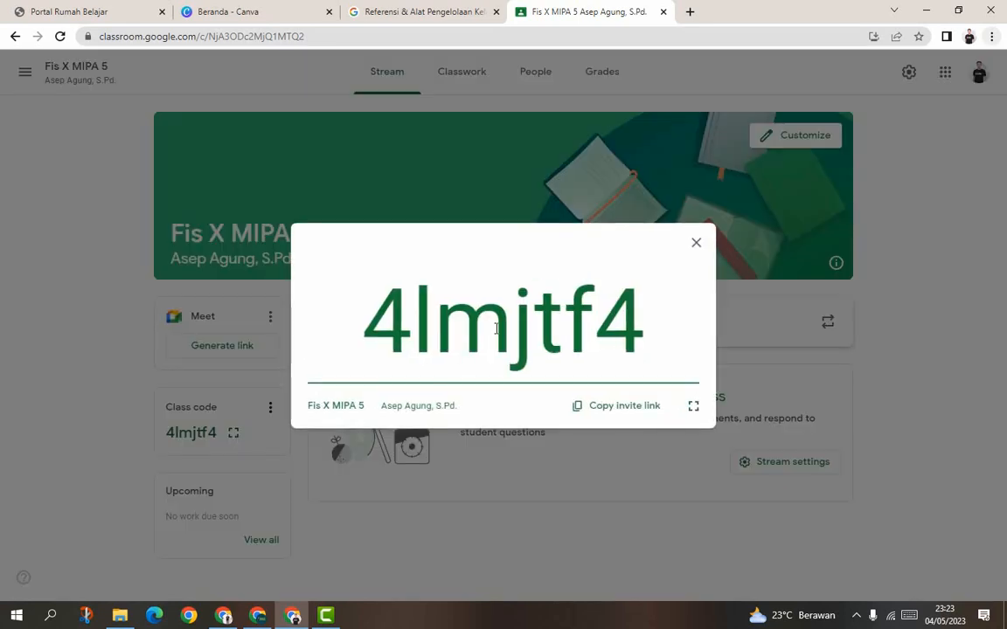
pyautogui.moveTo(329, 304); pyautogui.dragTo(644, 327)
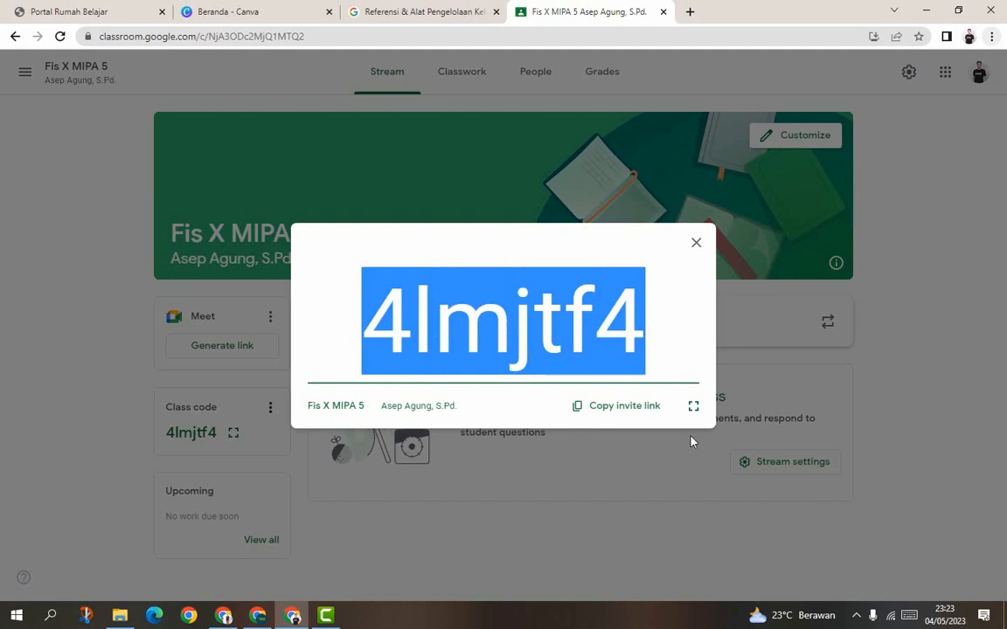
pyautogui.click(625, 411)
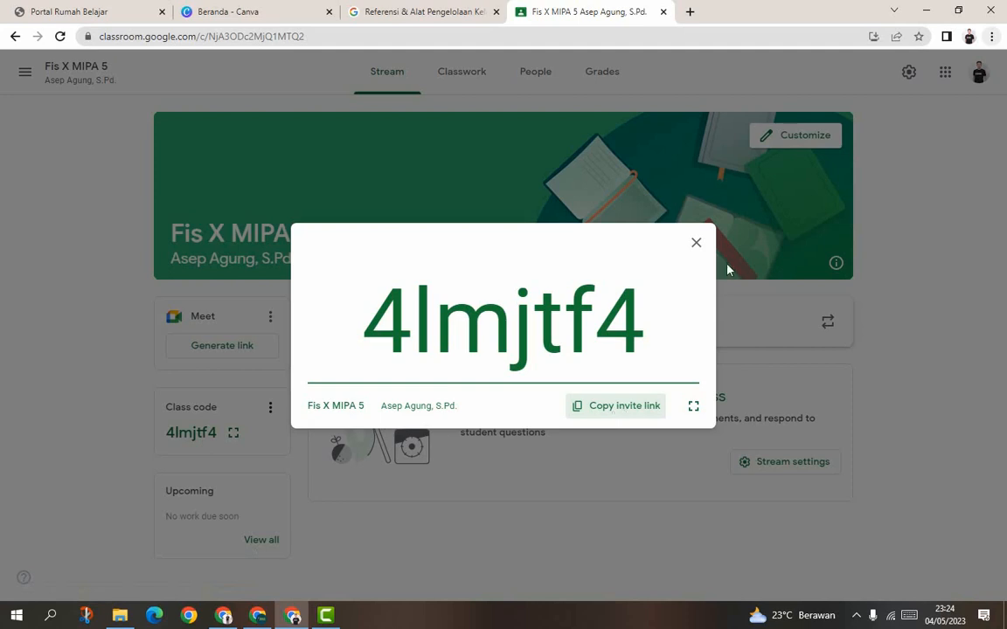
pyautogui.moveTo(641, 325); pyautogui.dragTo(368, 324)
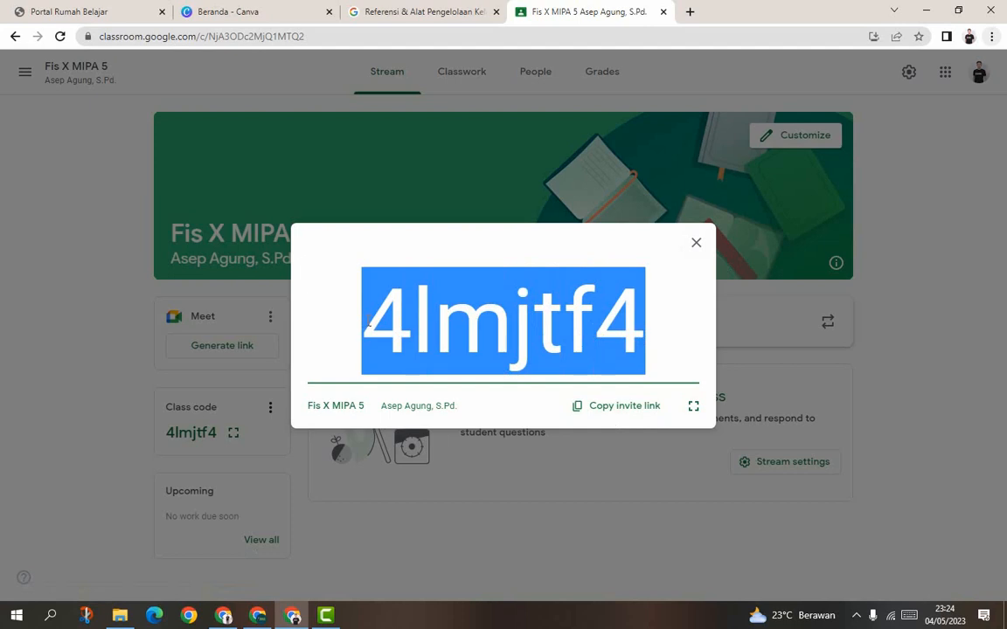
pyautogui.click(605, 416)
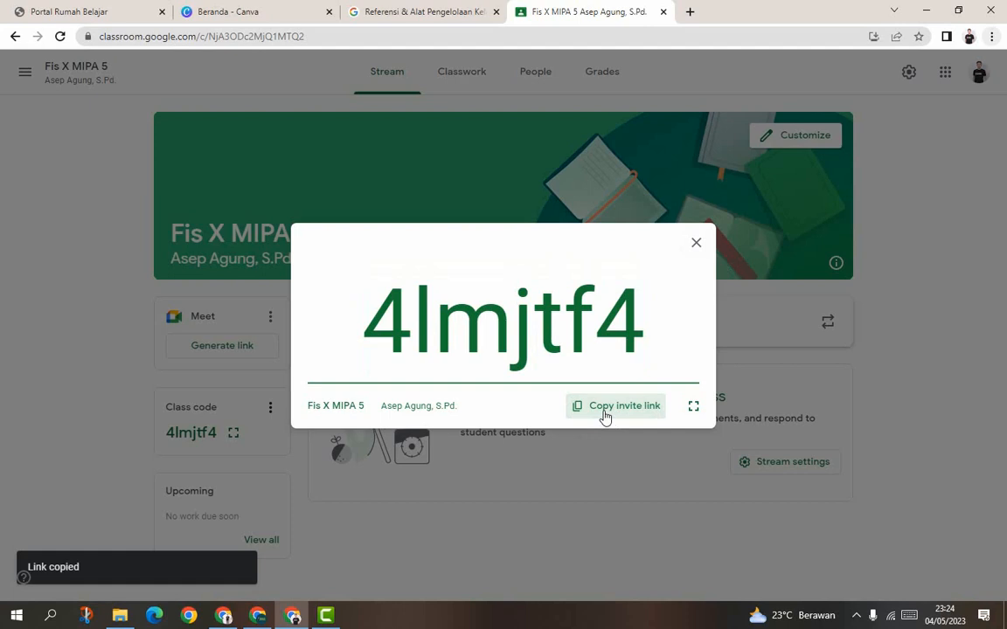
pyautogui.click(697, 245)
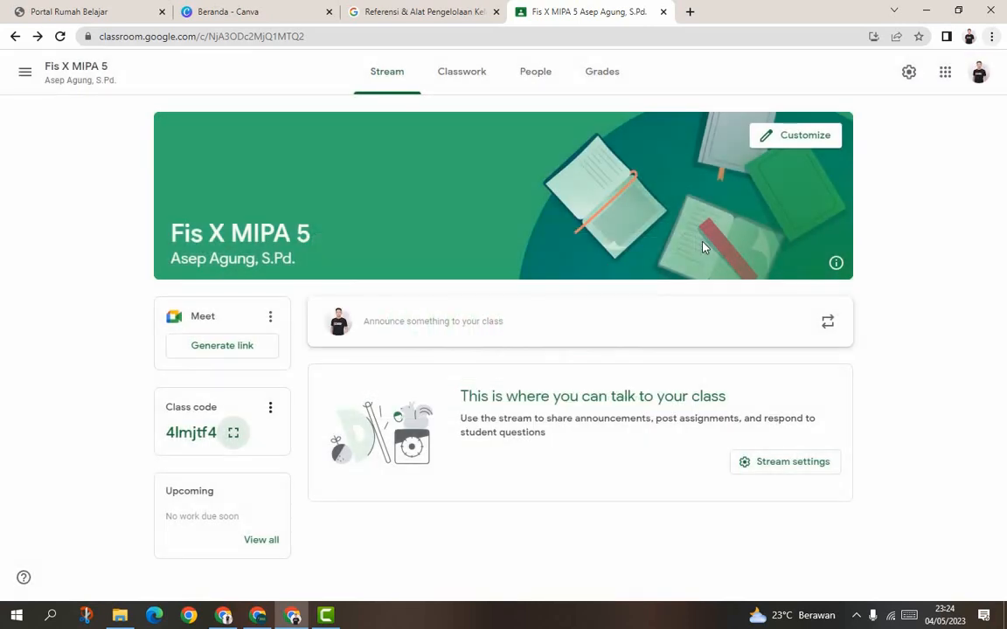
# Post the announcement "Assalamualaikum Wr Wb" and "Besok kita akan mulai belajar fisika secara Daring , Tetap semangat dan jaga kesehatan" to all students.
pyautogui.click(450, 332)
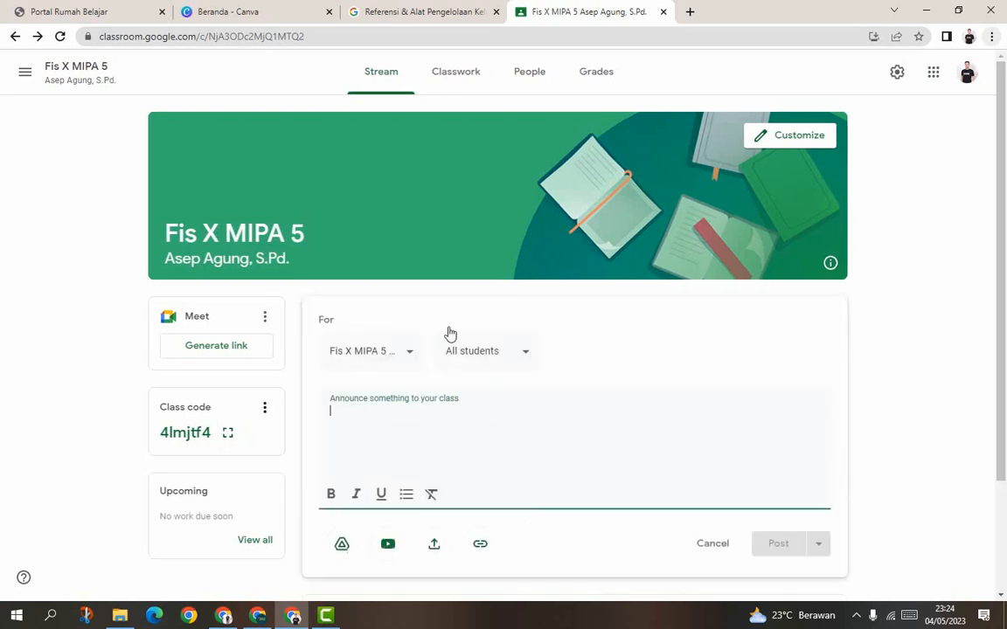
pyautogui.write('Assalamua')
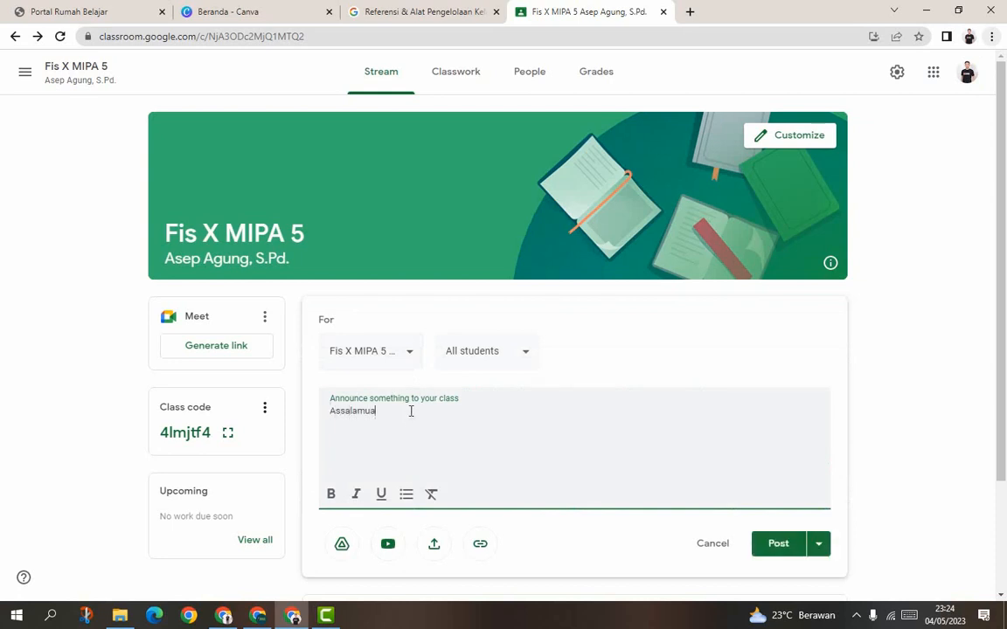
pyautogui.write('laikum Wr Wb')
pyautogui.press('Return')
pyautogui.hotkey('ctrl', 'v')
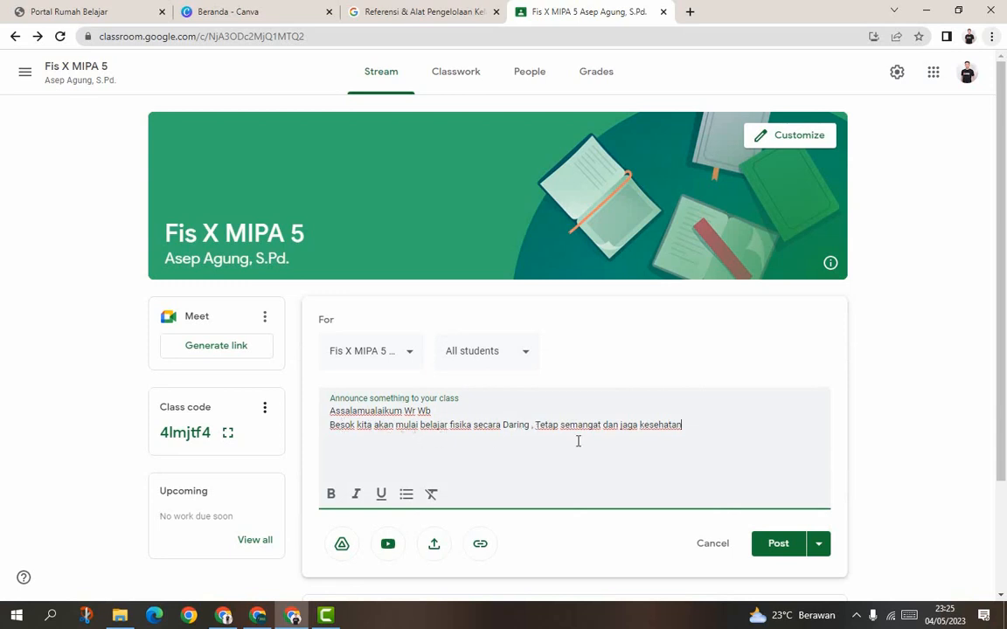
pyautogui.click(772, 543)
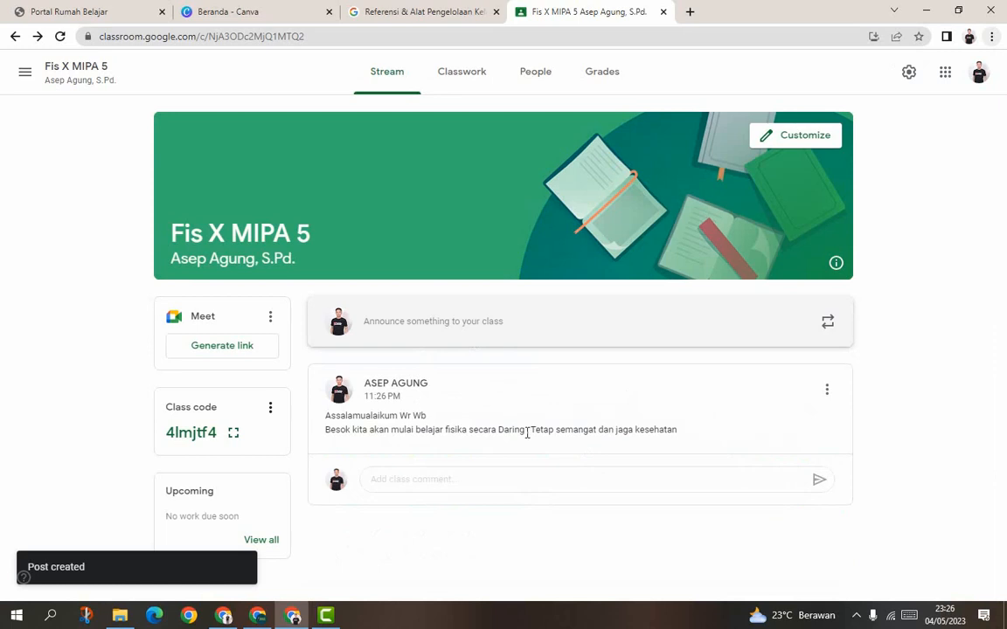
# Open the class's Classwork page and review which kinds of items can be created there.
pyautogui.click(473, 78)
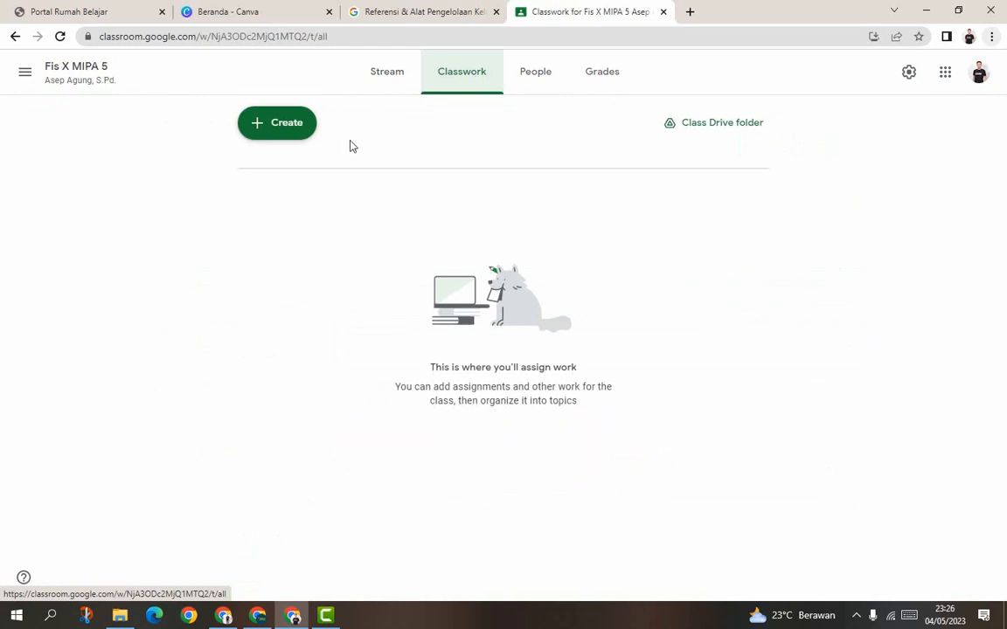
pyautogui.click(265, 142)
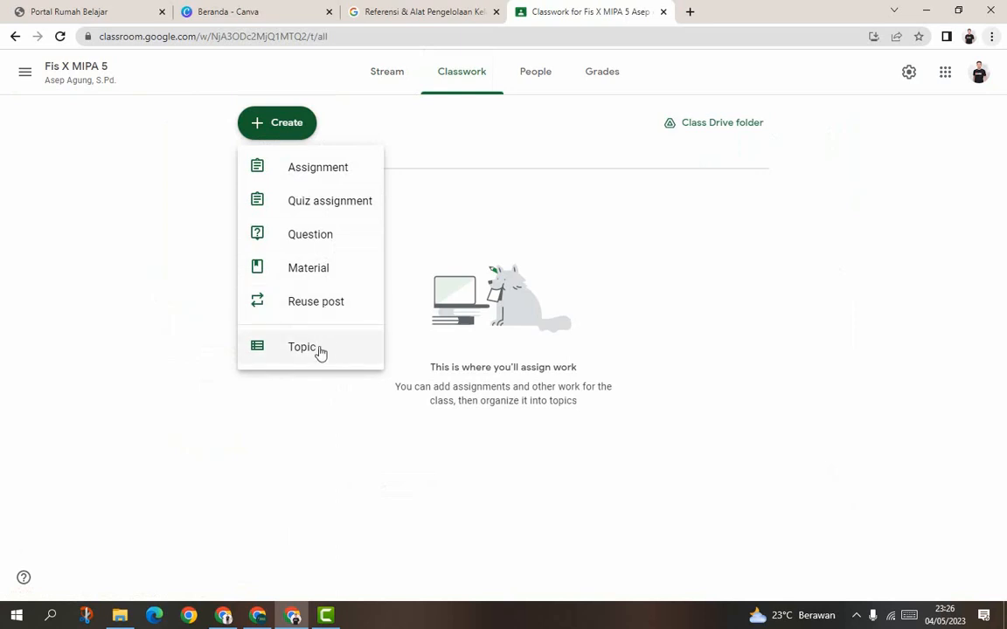
pyautogui.click(402, 151)
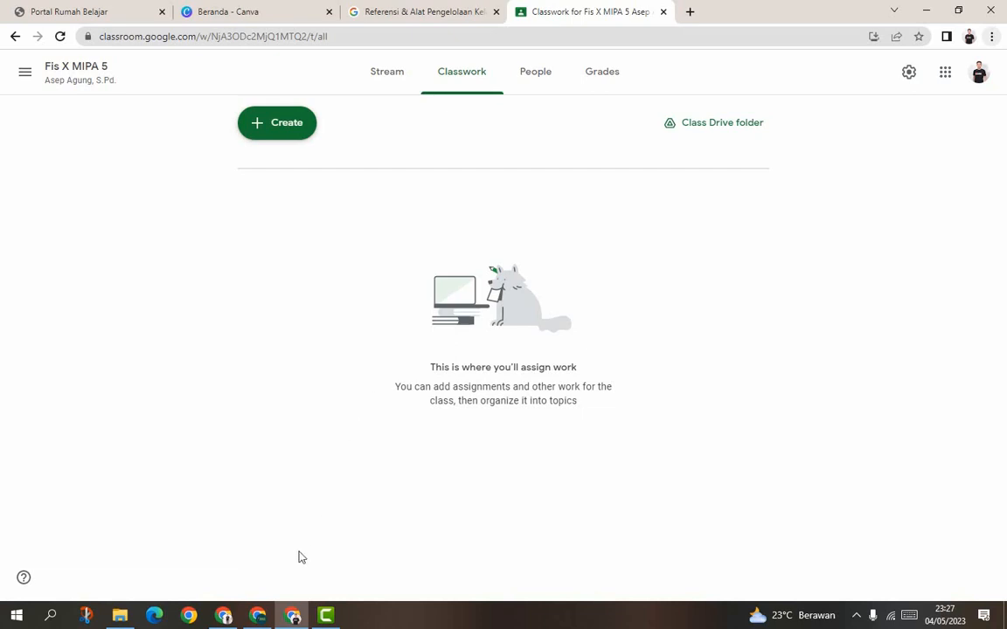
# Examine how topics and assignments are organized in the Classwork page of the XI MIPA 2 class.
pyautogui.click(258, 615)
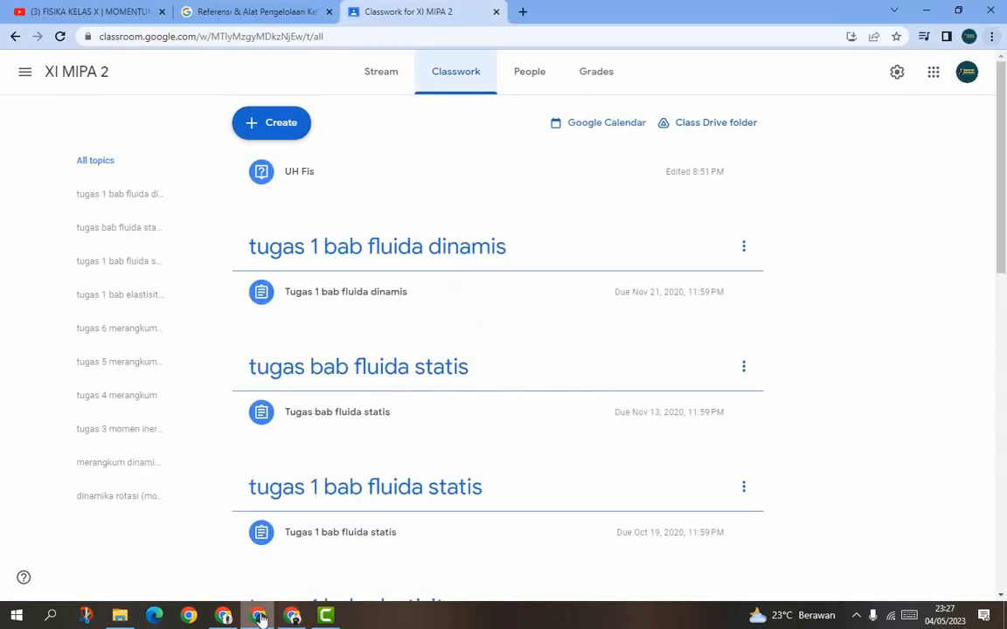
pyautogui.scroll(-5, 394, 366)
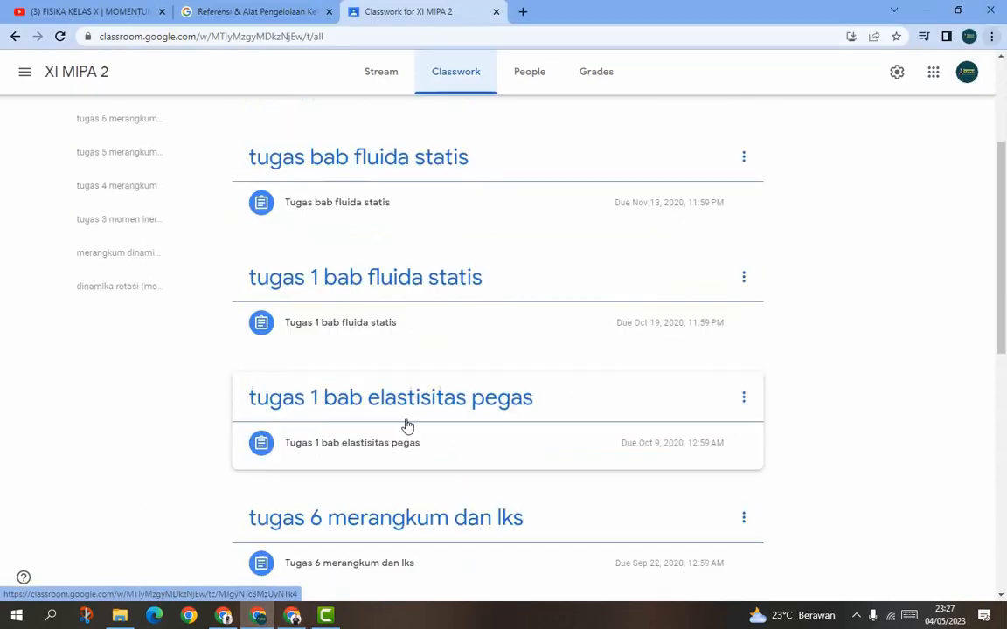
pyautogui.scroll(-5, 407, 427)
pyautogui.scroll(9, 407, 426)
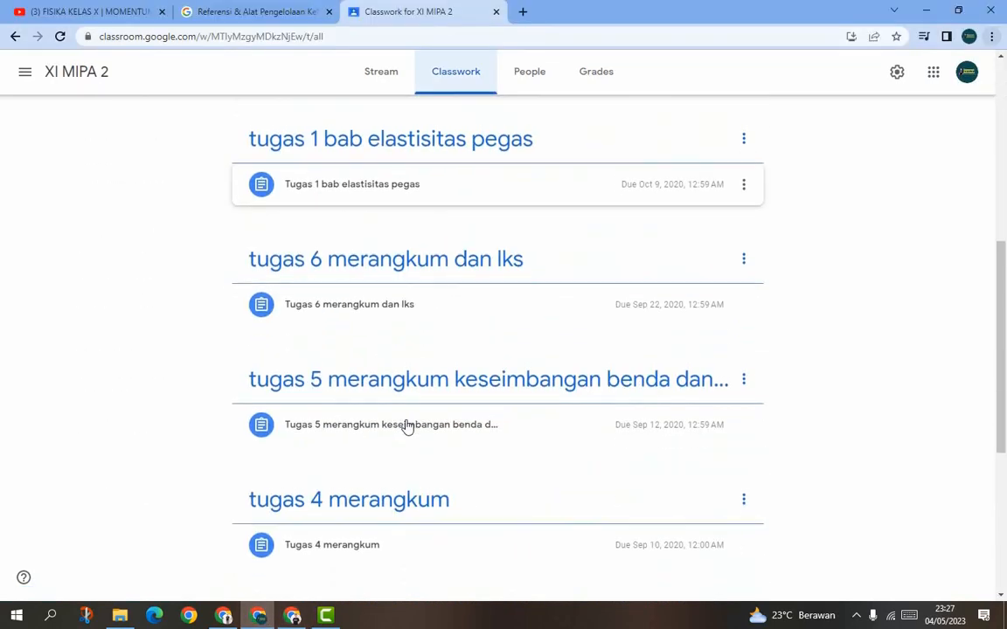
pyautogui.scroll(1, 407, 427)
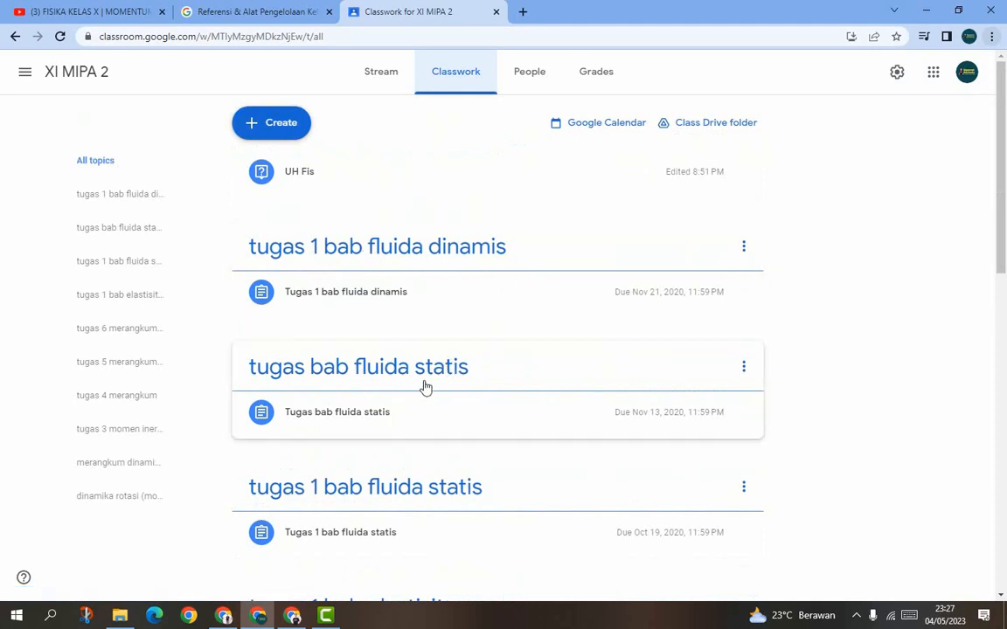
pyautogui.scroll(-3, 420, 388)
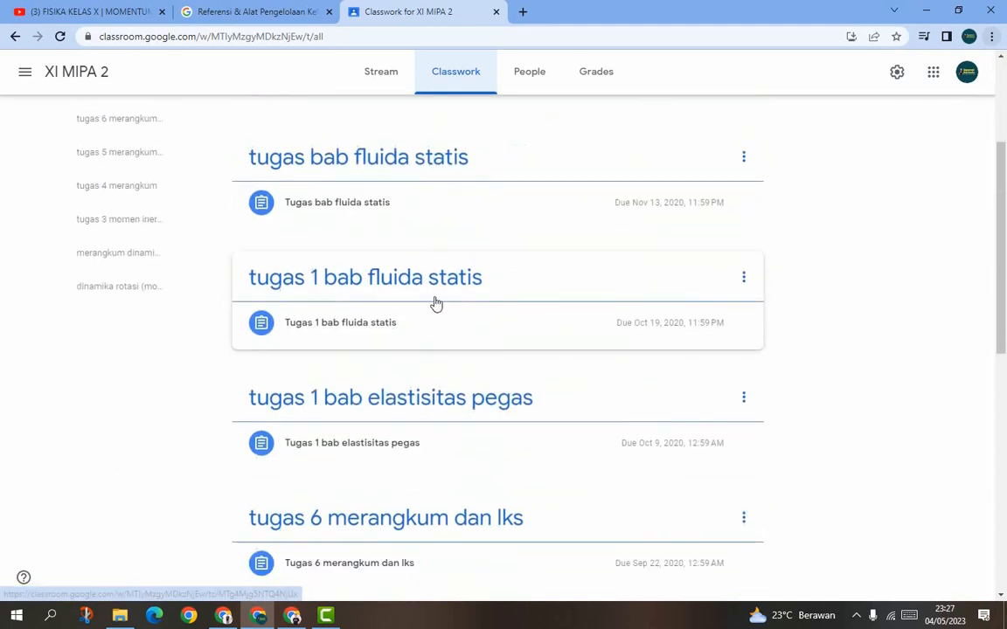
pyautogui.scroll(-3, 396, 348)
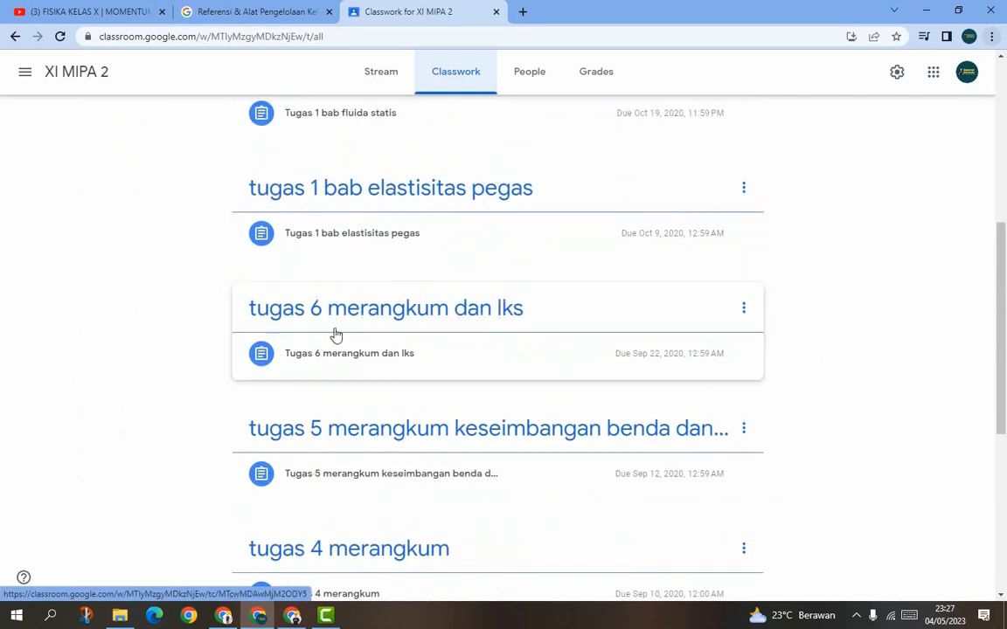
pyautogui.scroll(-3, 340, 424)
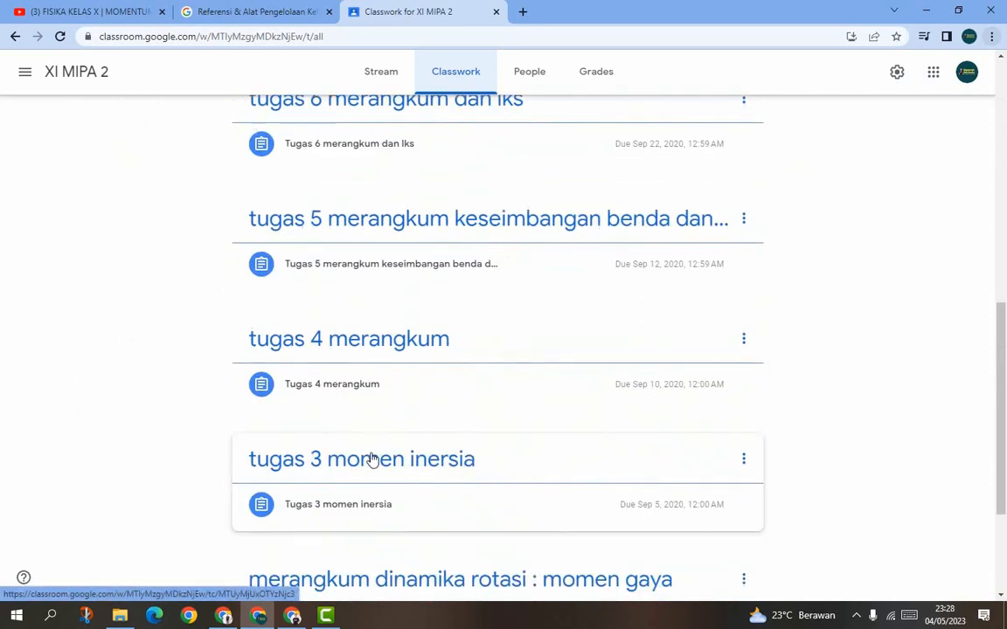
pyautogui.scroll(9, 371, 455)
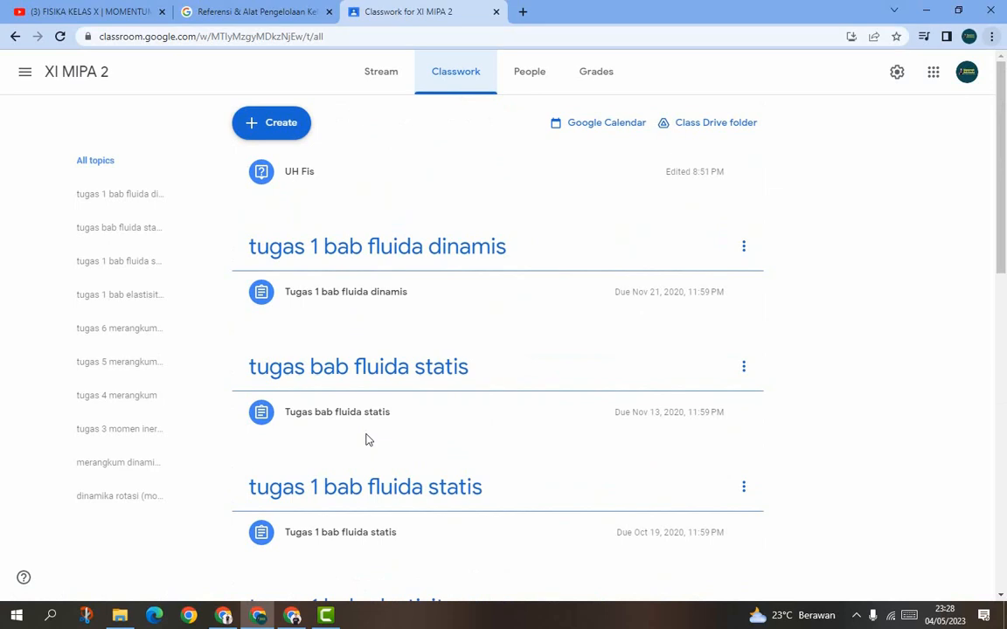
# Return to the Fis X MIPA 5 class and add a classwork topic named Pertemuan 11 Mei 2023, checking the meeting date in the system calendar.
pyautogui.click(292, 615)
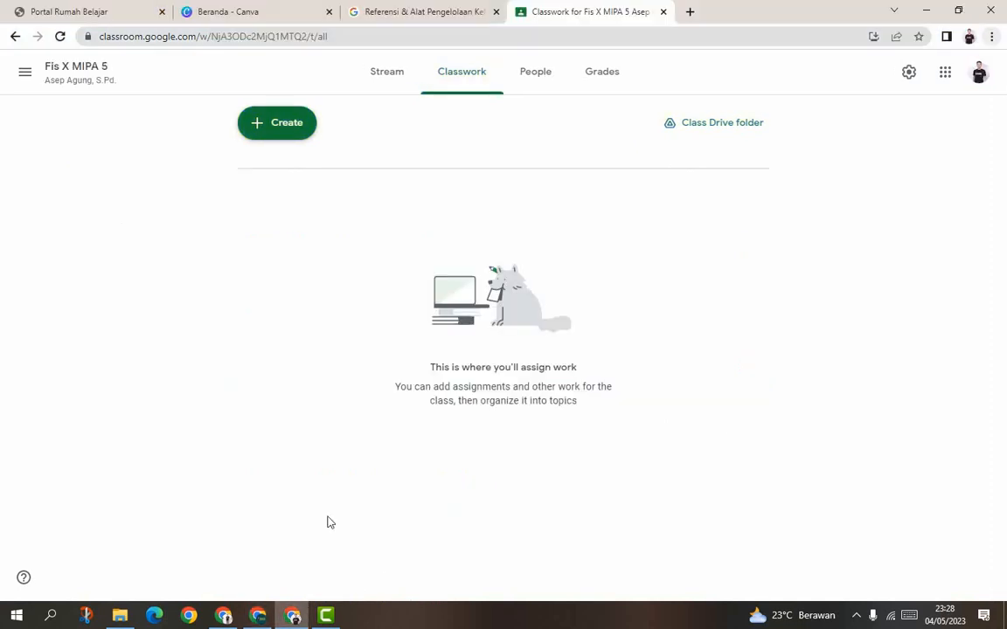
pyautogui.click(287, 135)
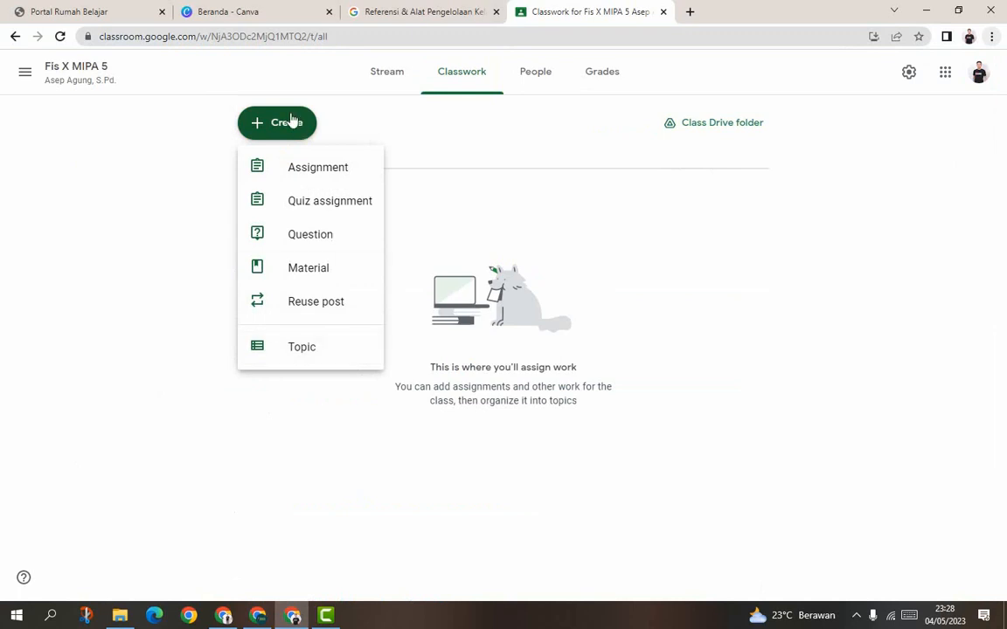
pyautogui.click(310, 357)
pyautogui.click(479, 329)
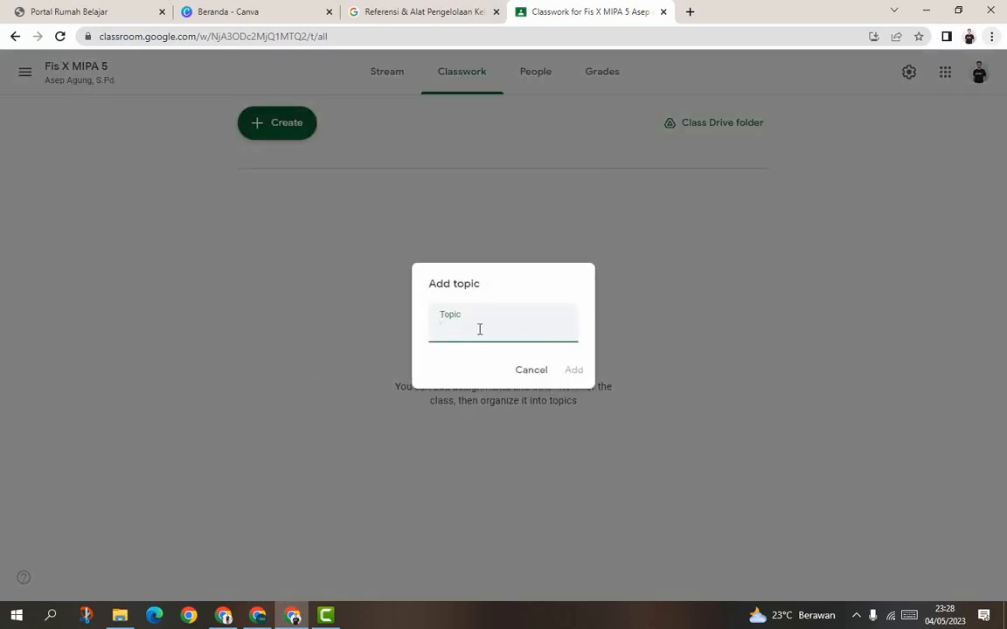
pyautogui.write('Pertemuan')
pyautogui.click(945, 615)
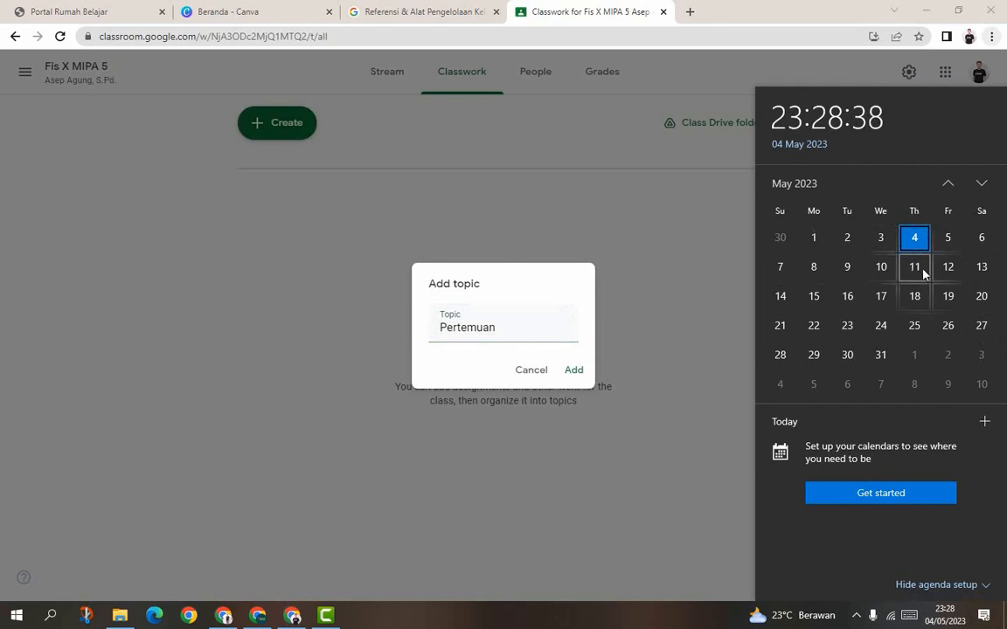
pyautogui.click(567, 331)
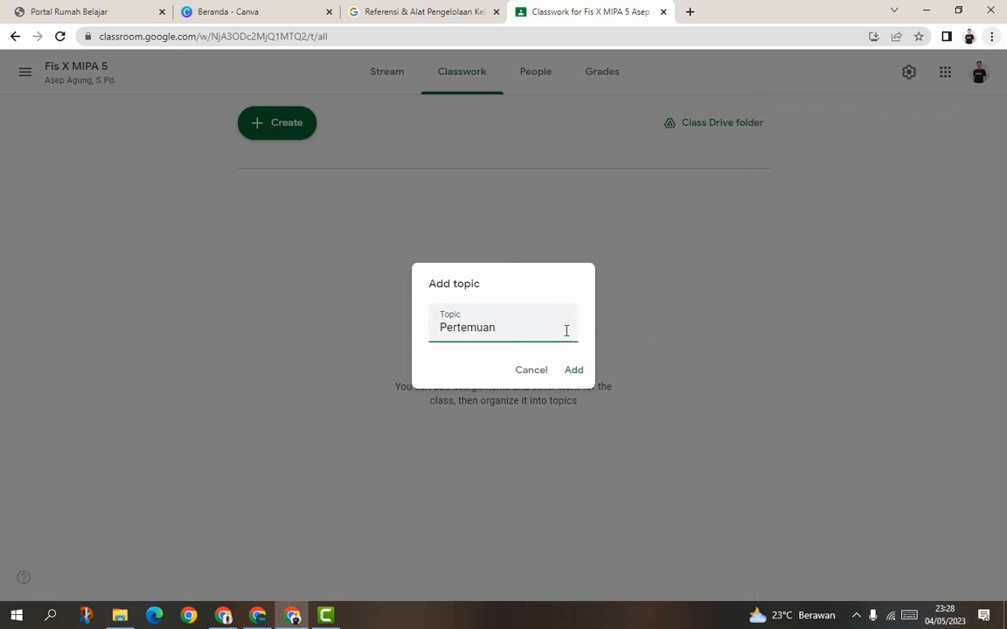
pyautogui.write('11')
pyautogui.write('Mei 2023')
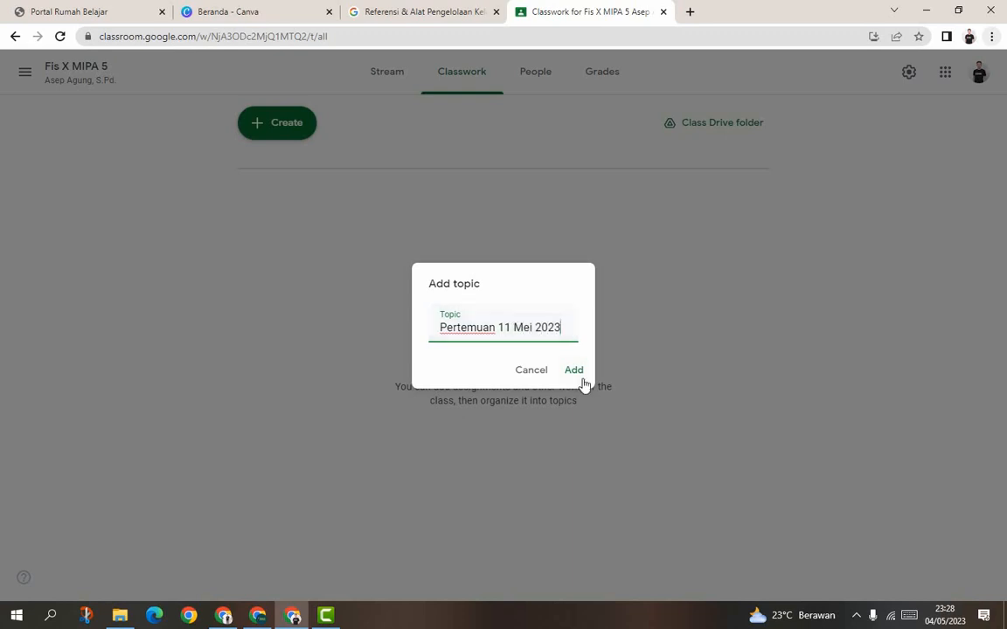
pyautogui.click(575, 371)
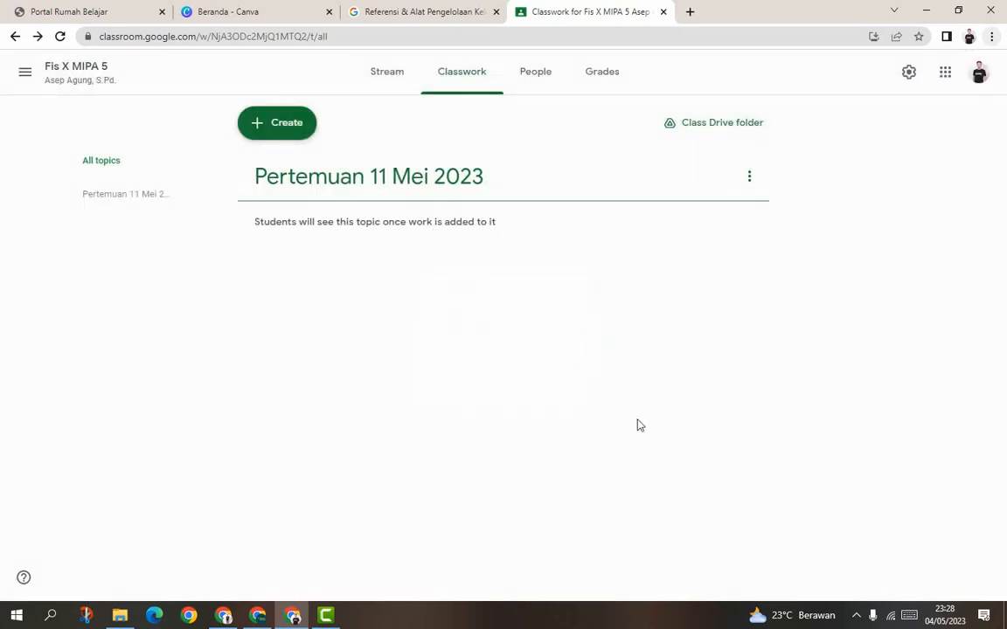
# Check the May 2023 dates in the system calendar and add a classwork topic named Pertemuan 25 Mei 2023.
pyautogui.click(946, 622)
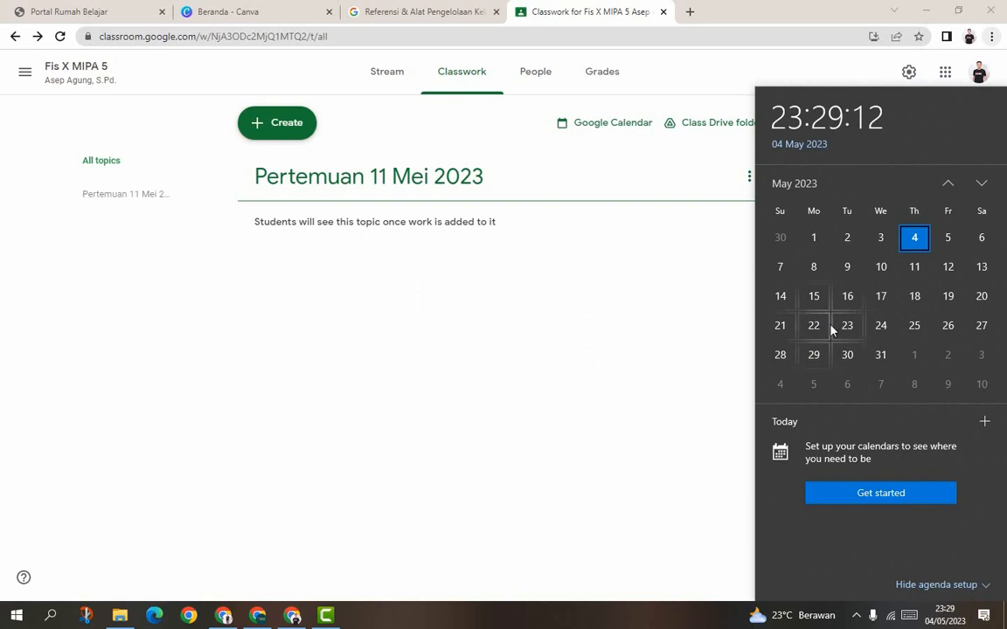
pyautogui.click(428, 287)
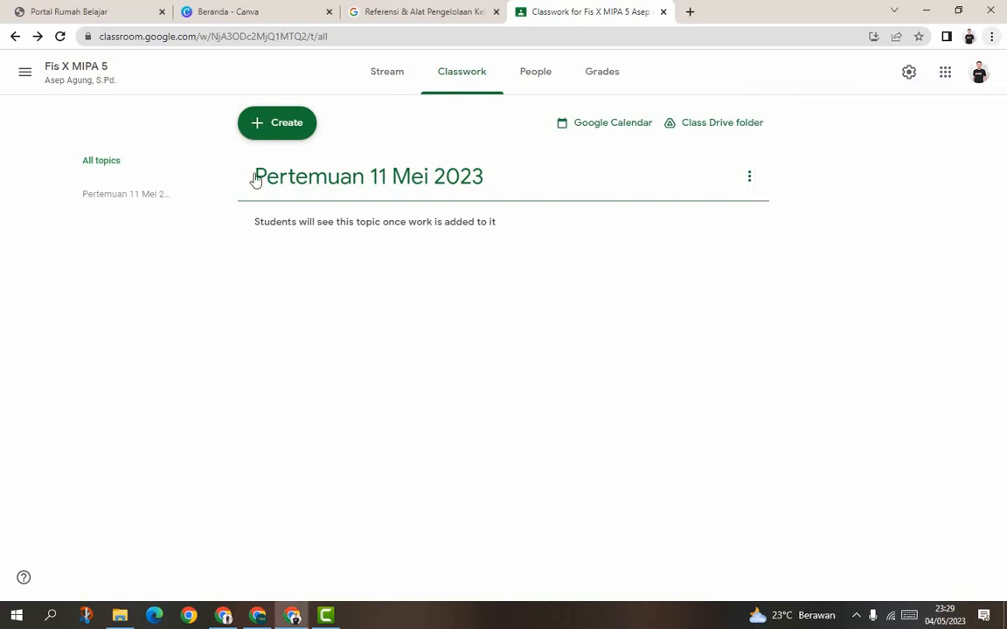
pyautogui.click(280, 133)
pyautogui.click(306, 347)
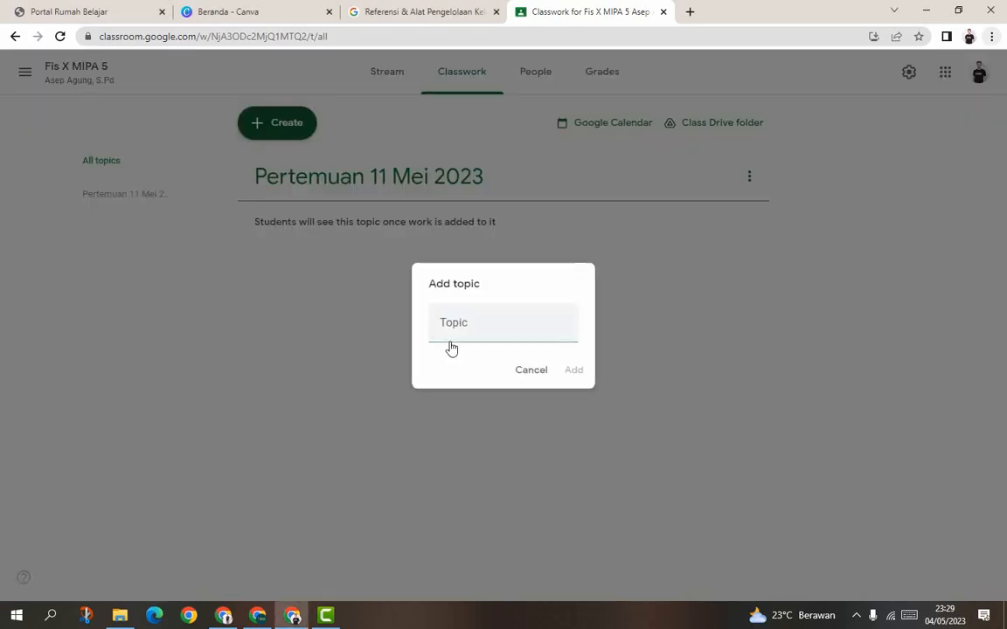
pyautogui.click(455, 330)
pyautogui.write('Pe')
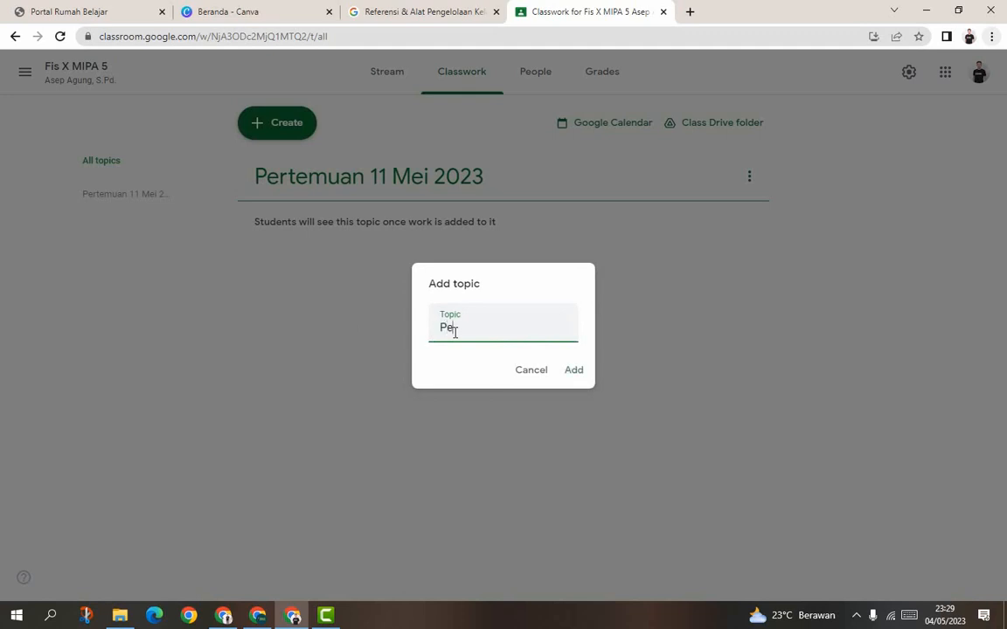
pyautogui.write('rtemuan 25 Mei 2023')
pyautogui.click(572, 370)
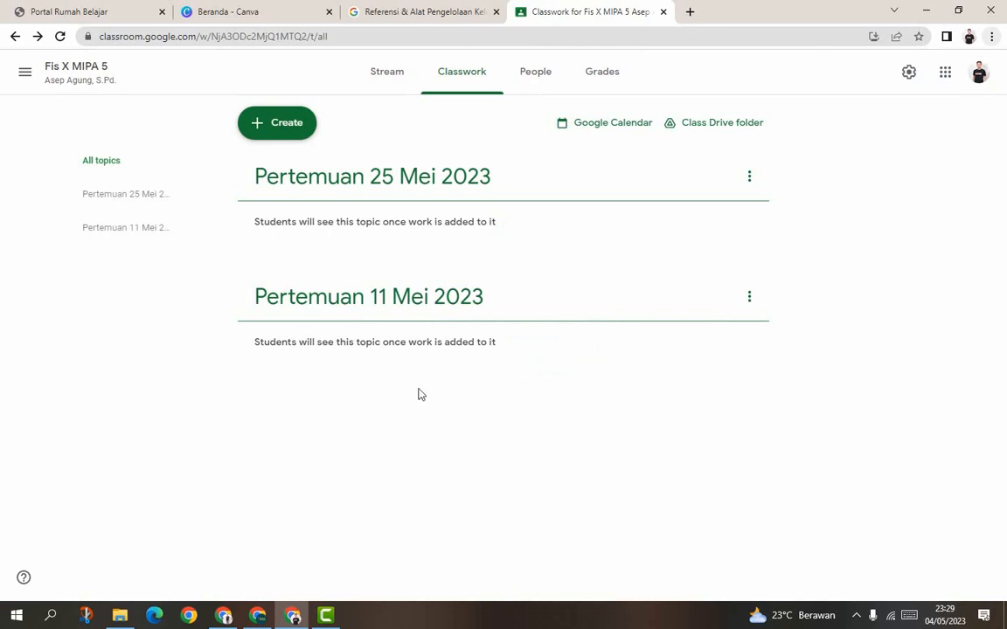
# Reorder the classwork topics so that Pertemuan 11 Mei 2023 comes before Pertemuan 25 Mei 2023.
pyautogui.click(291, 128)
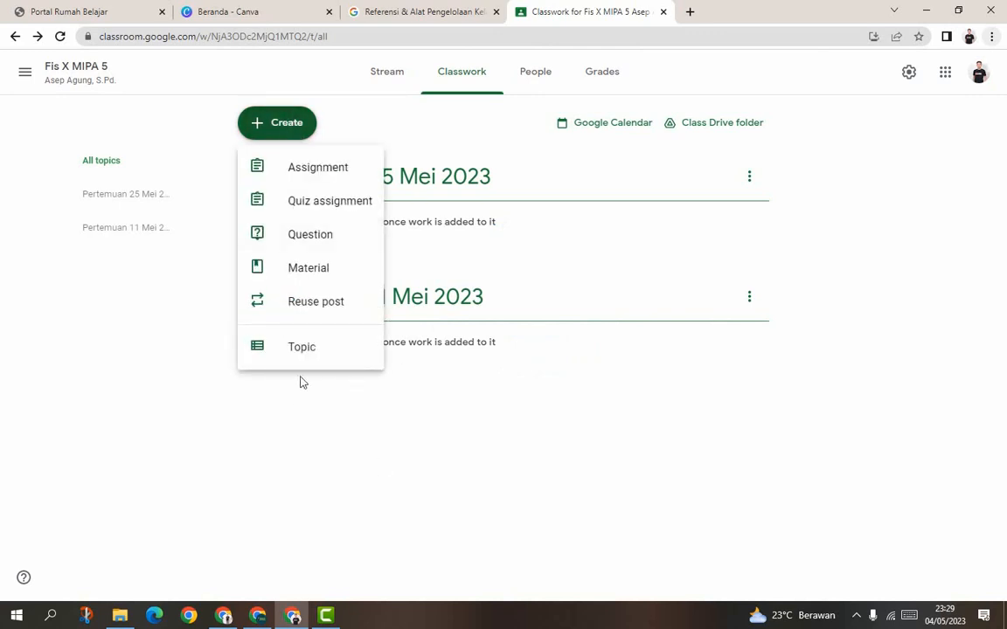
pyautogui.click(329, 418)
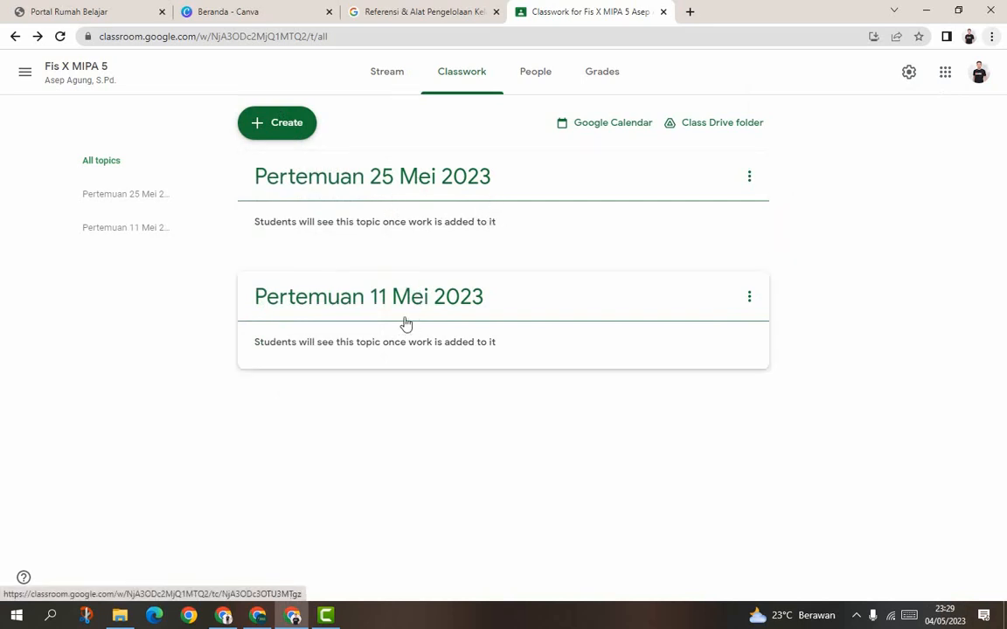
pyautogui.moveTo(406, 324); pyautogui.dragTo(384, 191)
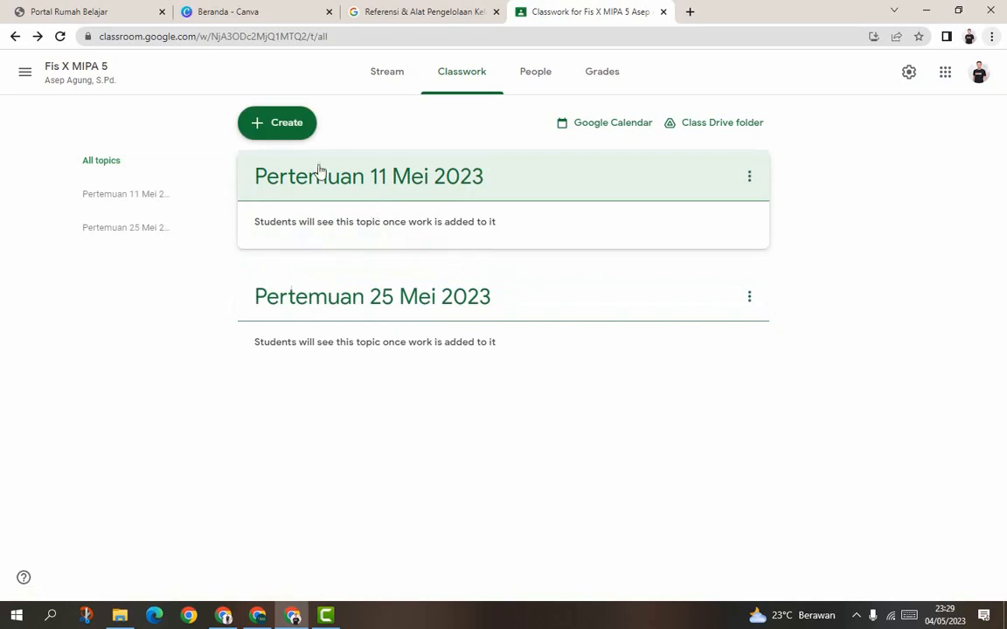
# Create a material titled "Momentum dan Impuls" with the description "Silahkan pelajari materi dari file dan link youtube yang sudah diberikan".
pyautogui.click(300, 127)
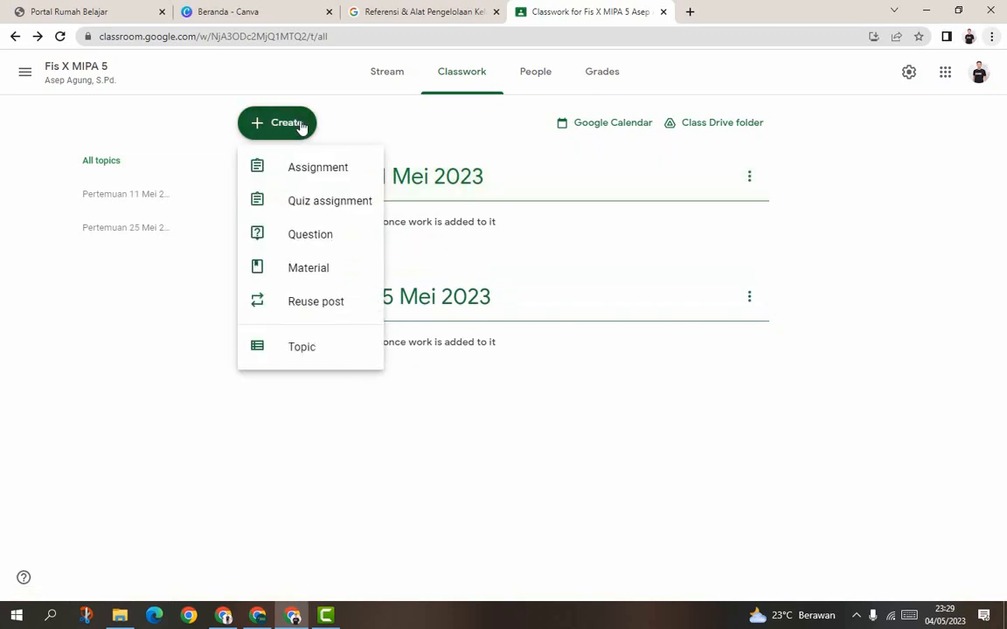
pyautogui.click(328, 264)
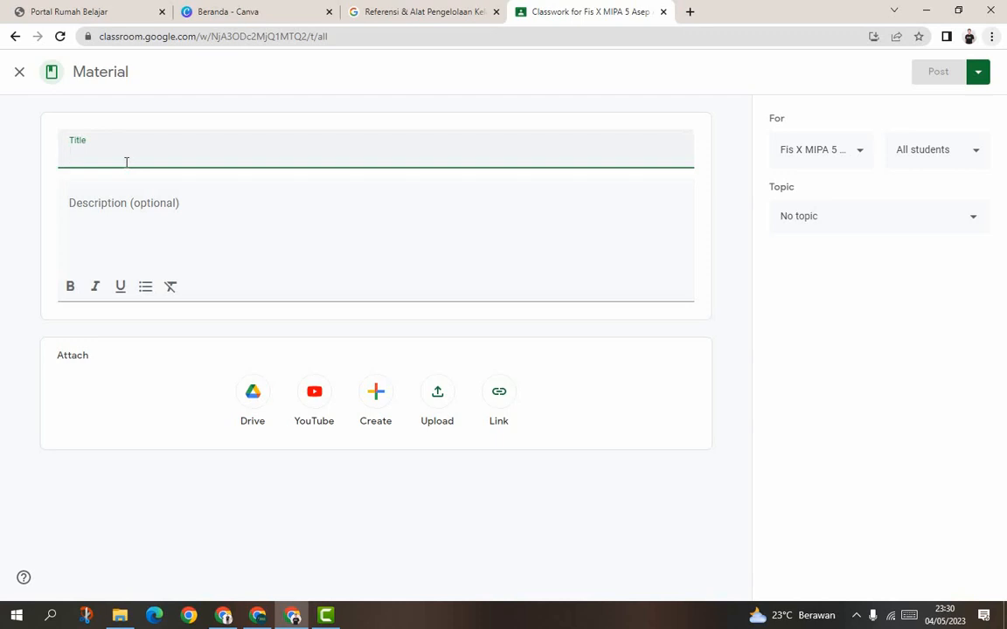
pyautogui.write('Momentum dan Impuls')
pyautogui.click(103, 237)
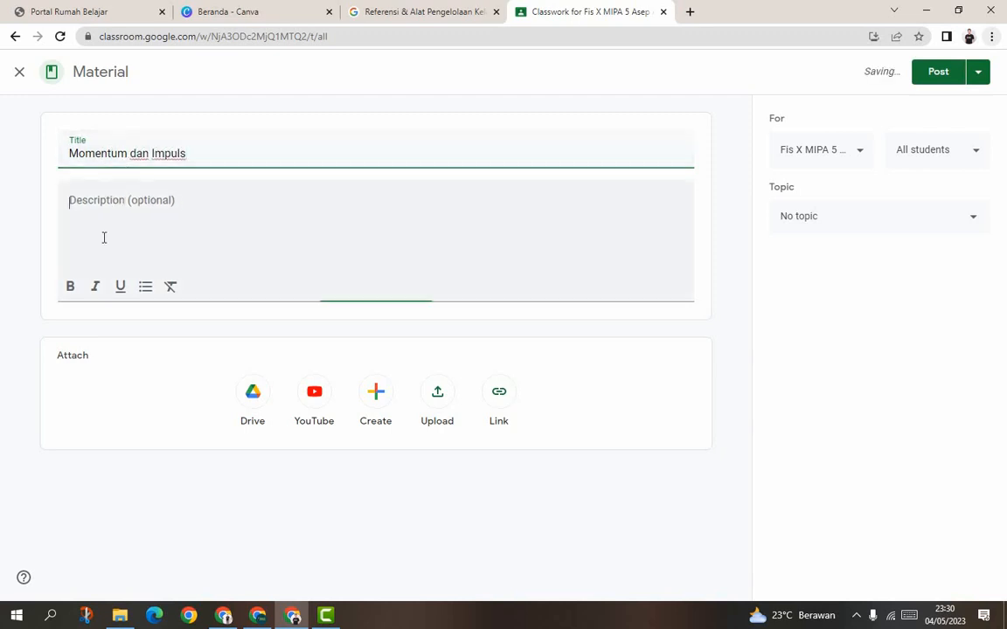
pyautogui.write('Silahkan')
pyautogui.write('pelajari materi dari file dan link youtube yang sudah diberikan')
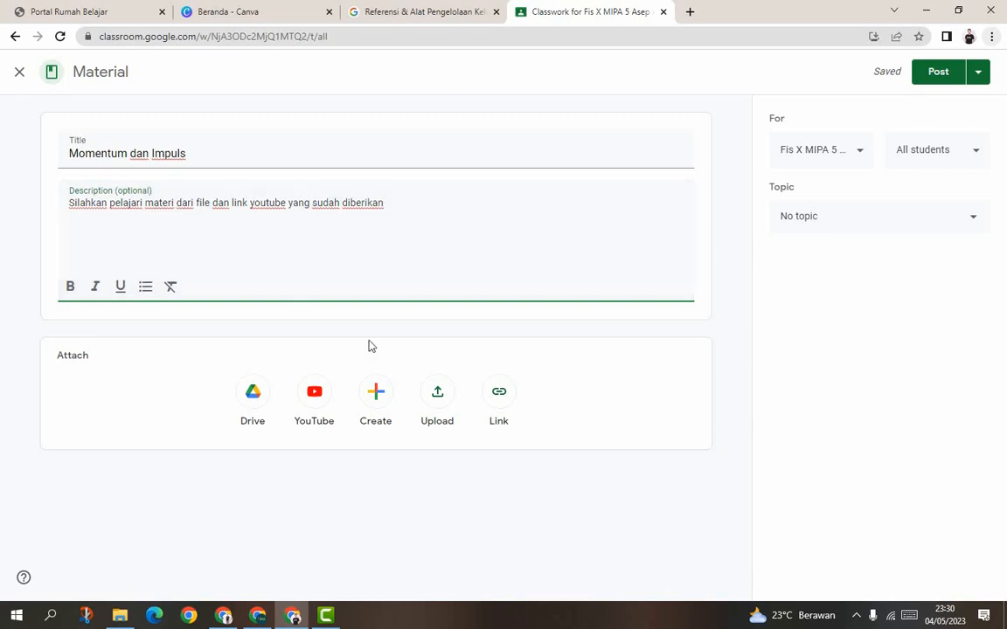
# Start adding a link to the material, open the Zenius article on Rumus Momentum dan Impuls in a new tab and copy its address.
pyautogui.click(439, 391)
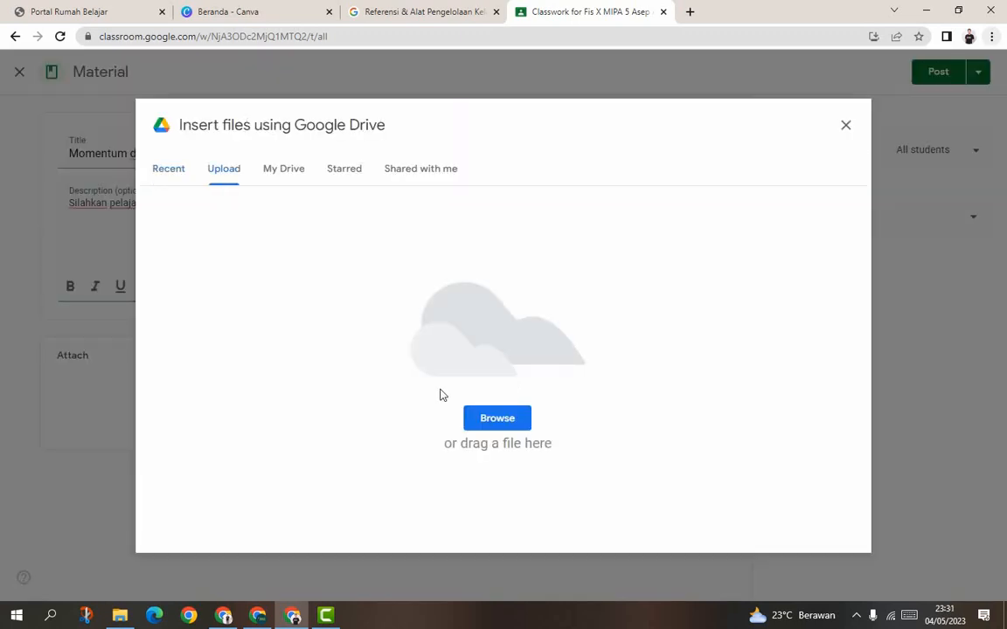
pyautogui.click(845, 126)
pyautogui.click(506, 404)
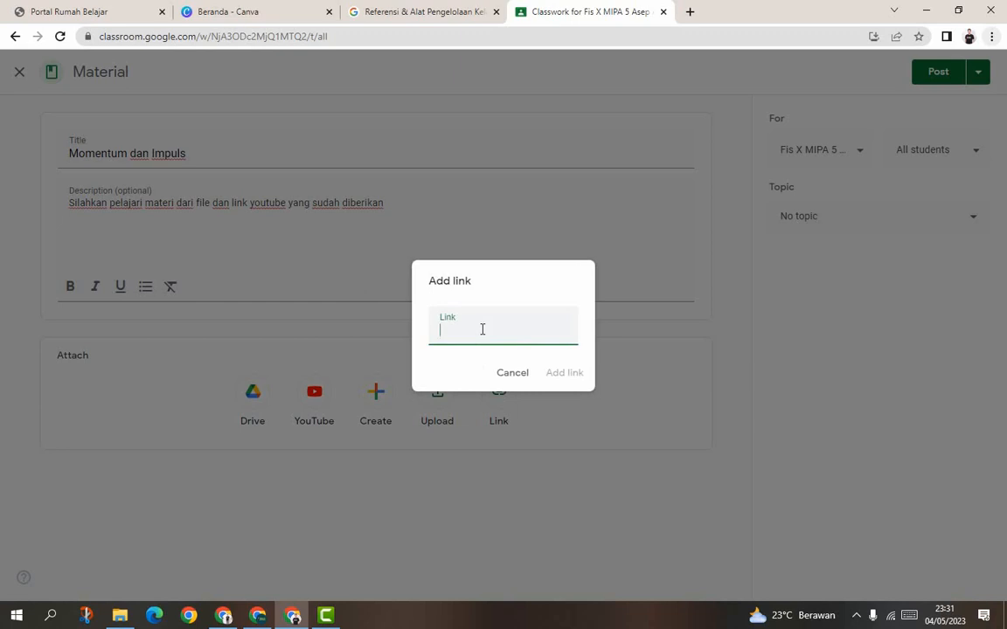
pyautogui.click(689, 11)
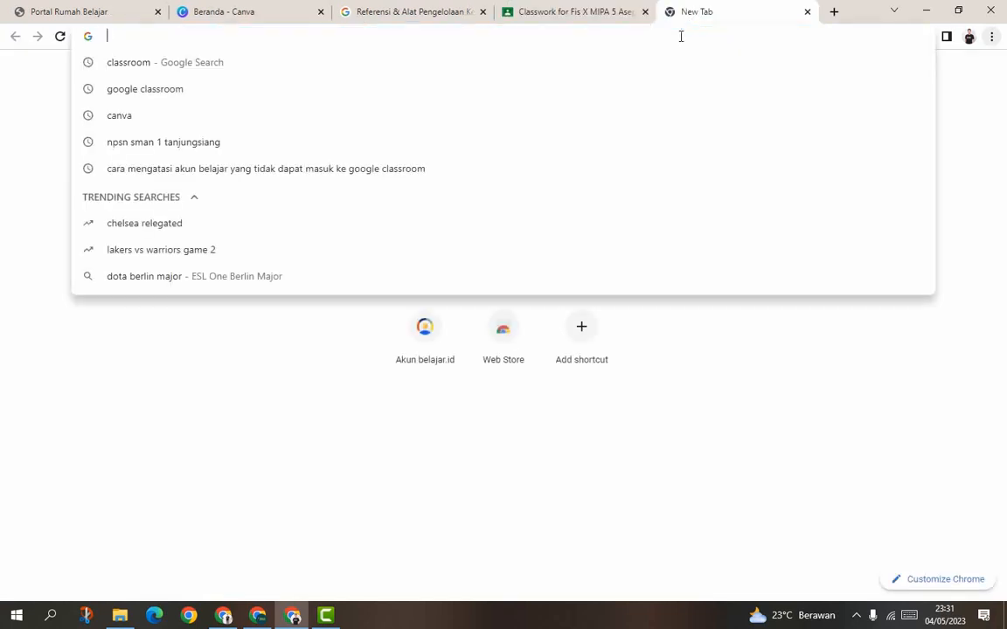
pyautogui.write('momentum-dan-impuls')
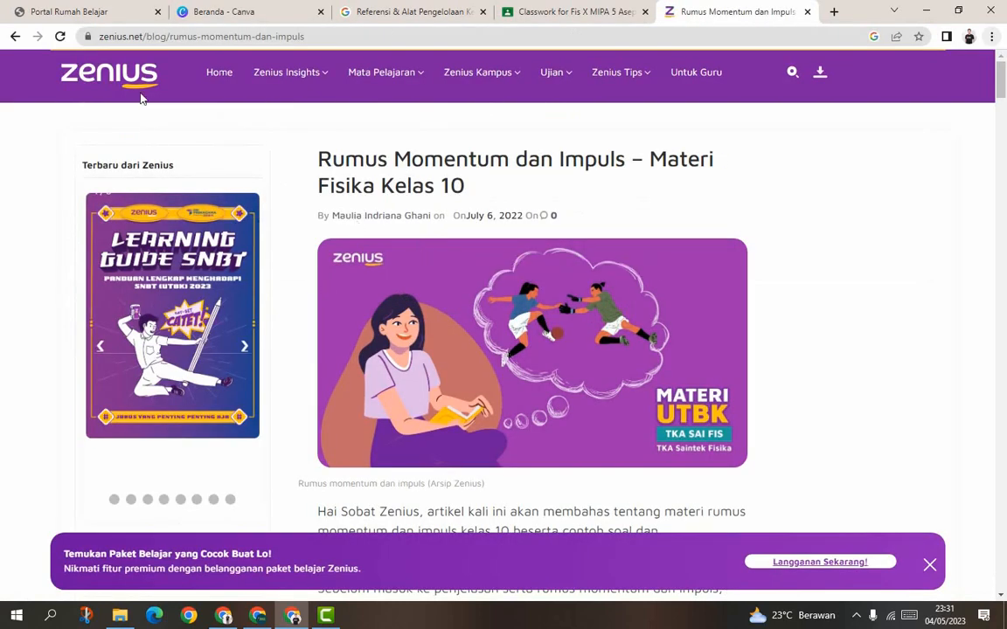
pyautogui.click(328, 37)
pyautogui.hotkey('ctrl', 'c')
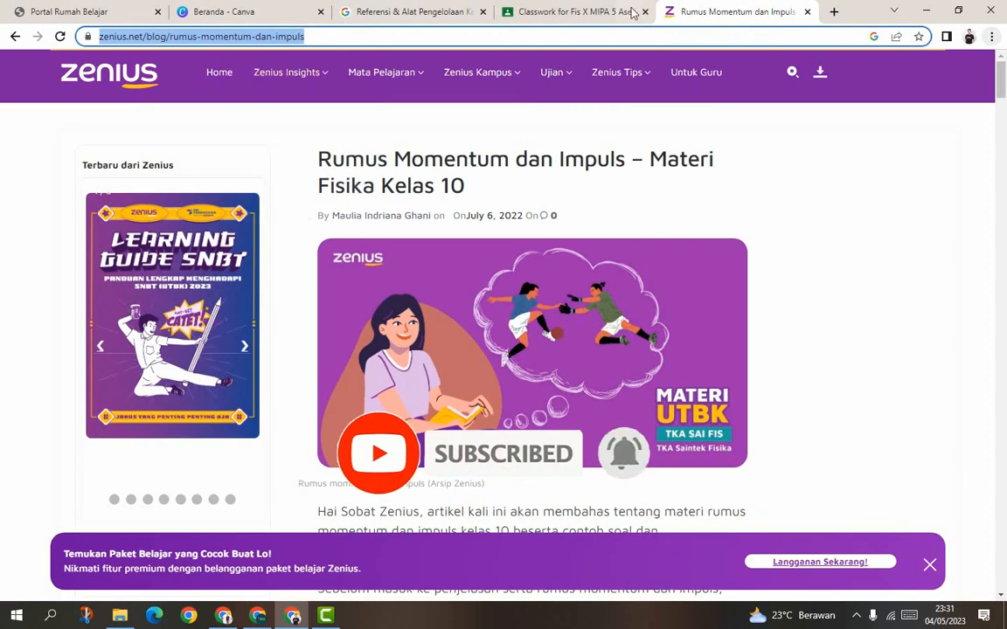
# Attach the copied zenius.net/blog/rumus-momentum-dan-impuls link to the material and remove that attachment again.
pyautogui.click(577, 11)
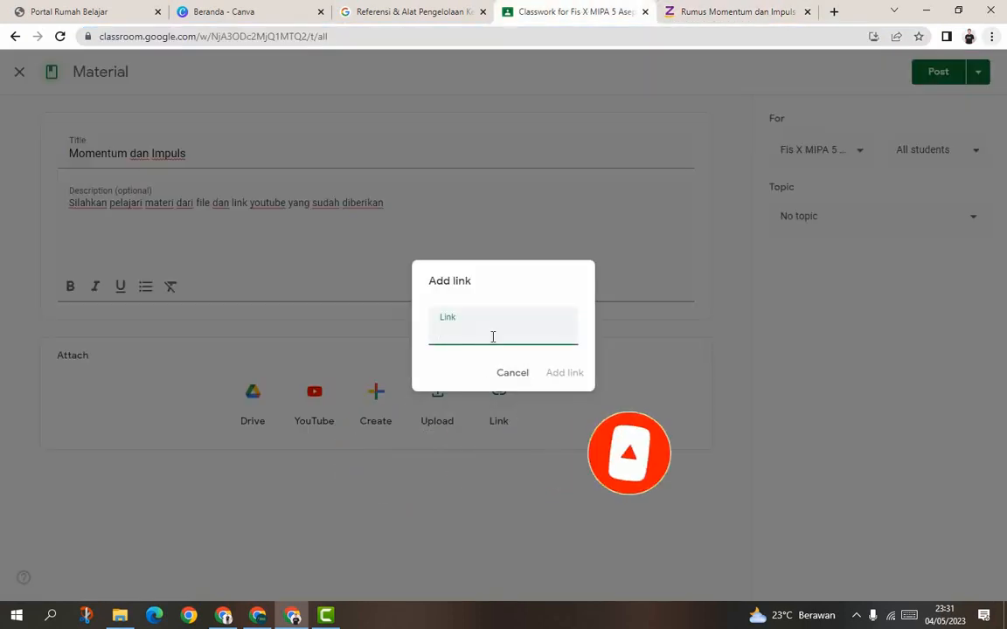
pyautogui.hotkey('ctrl', 'v')
pyautogui.click(565, 374)
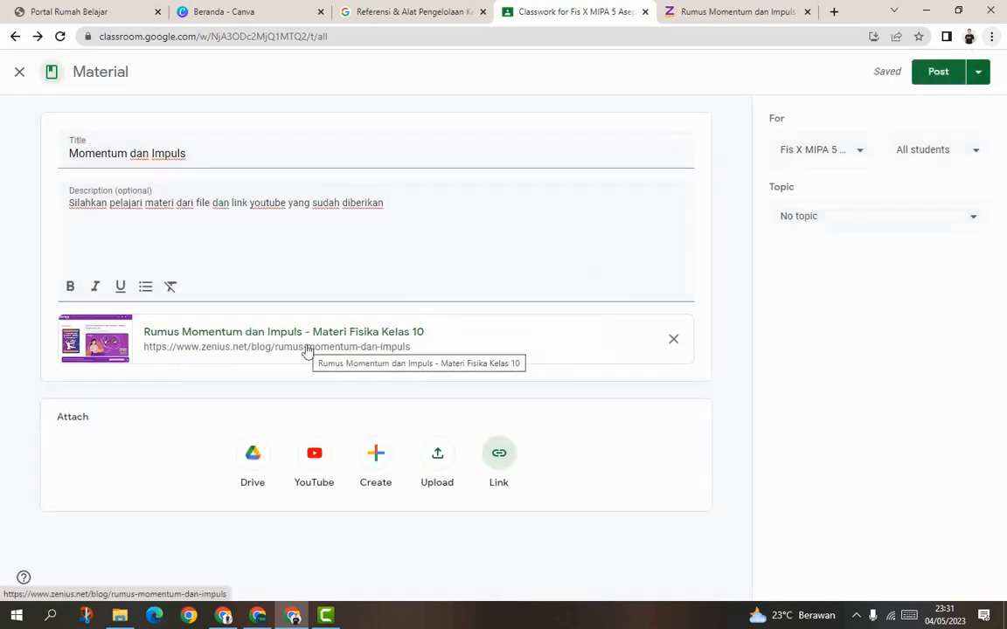
pyautogui.click(673, 341)
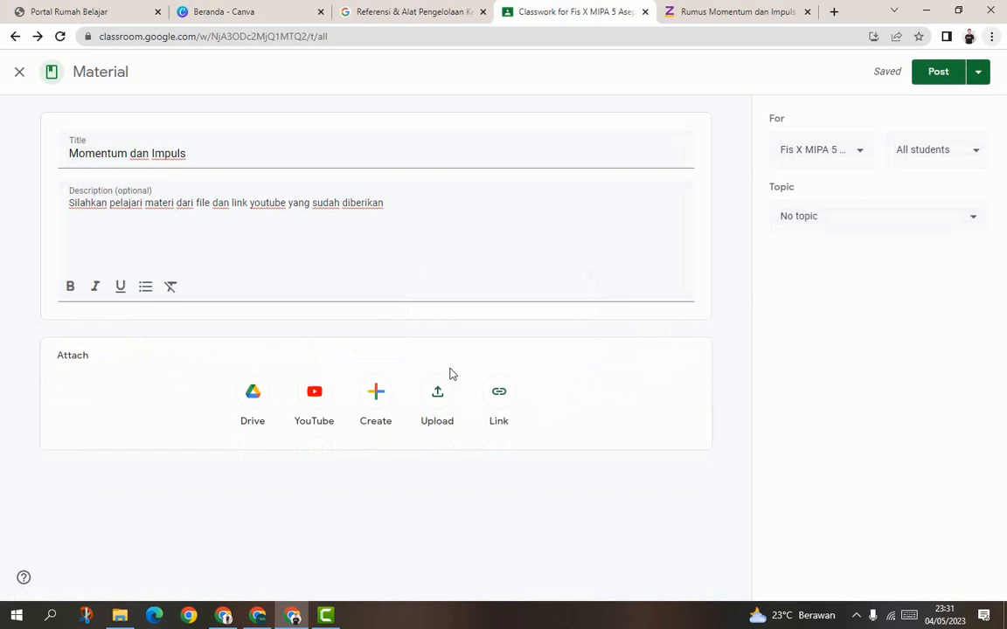
# Upload the PDF file Momentum_dan_Impuls from the Fisika Asyyyyiiiik folder as an attachment to the material.
pyautogui.click(439, 393)
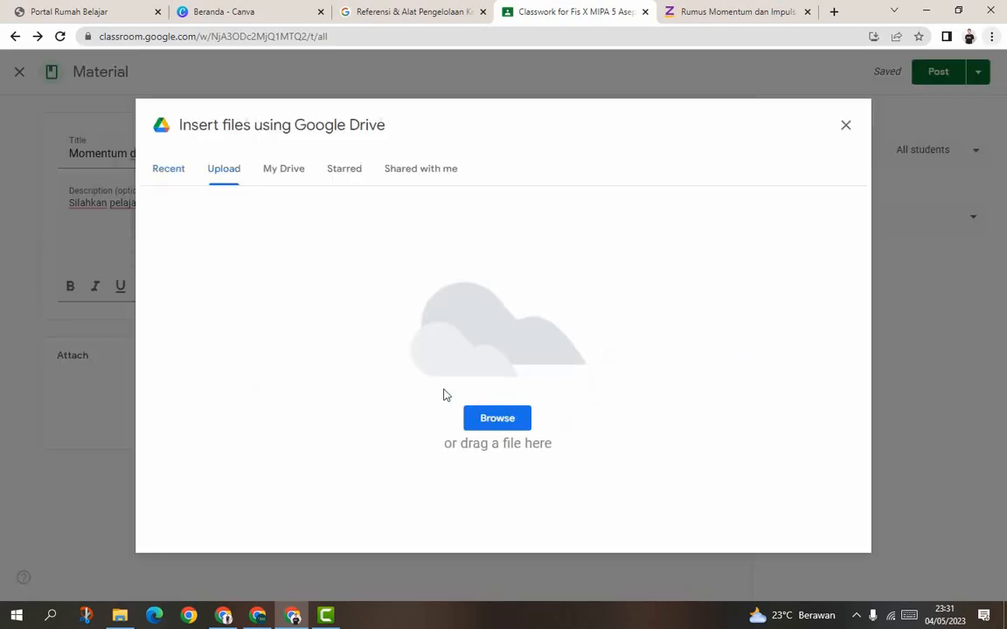
pyautogui.click(503, 419)
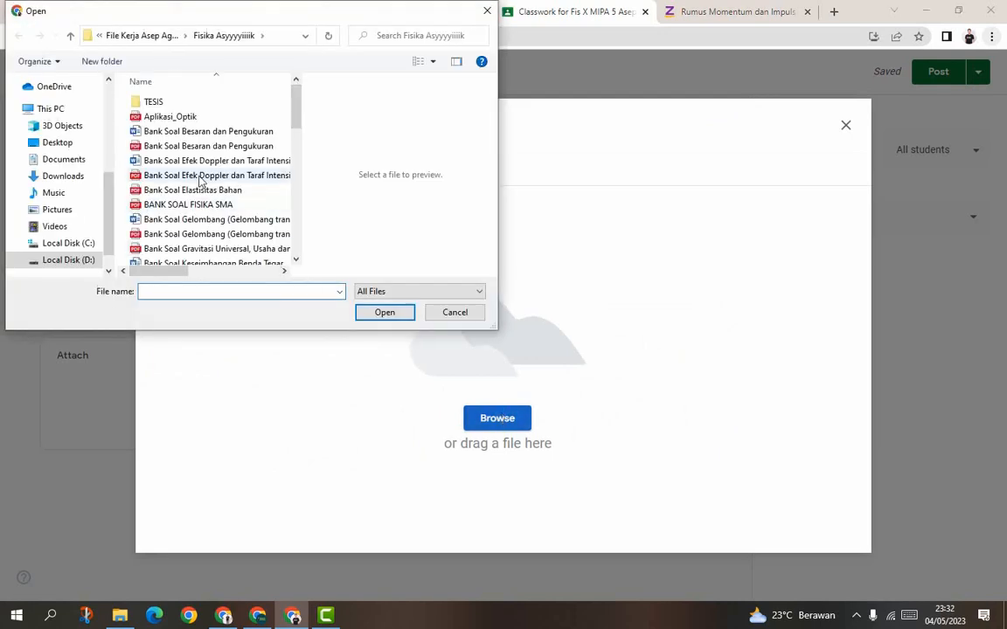
pyautogui.scroll(-4, 200, 181)
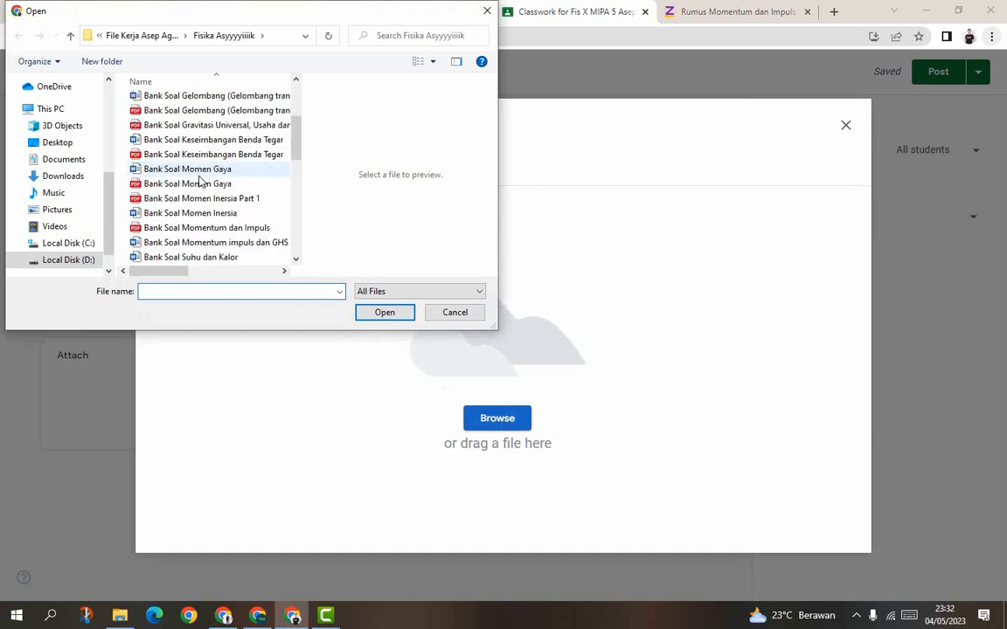
pyautogui.scroll(-5, 200, 181)
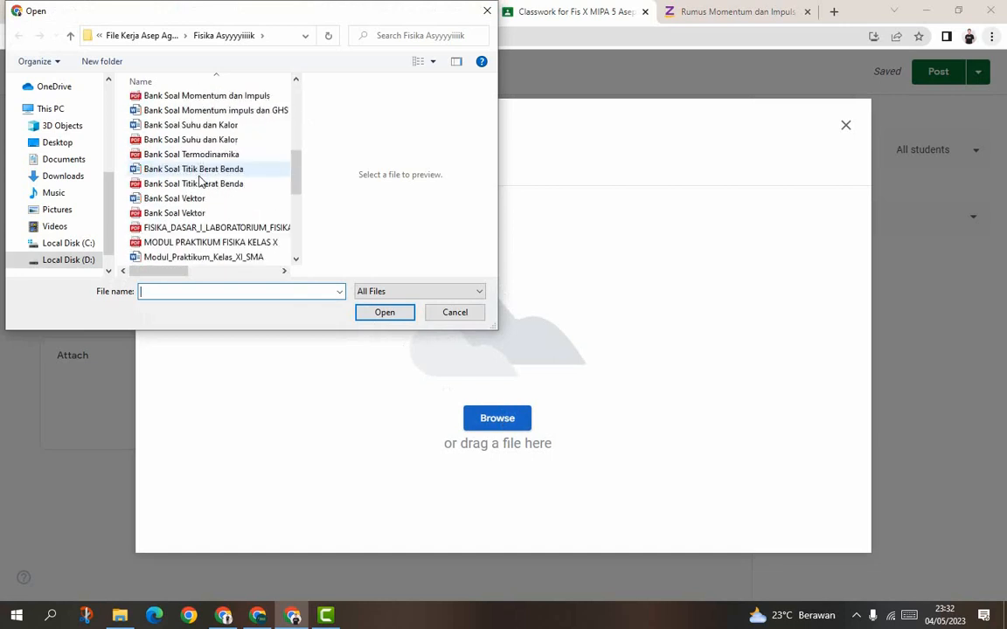
pyautogui.click(199, 140)
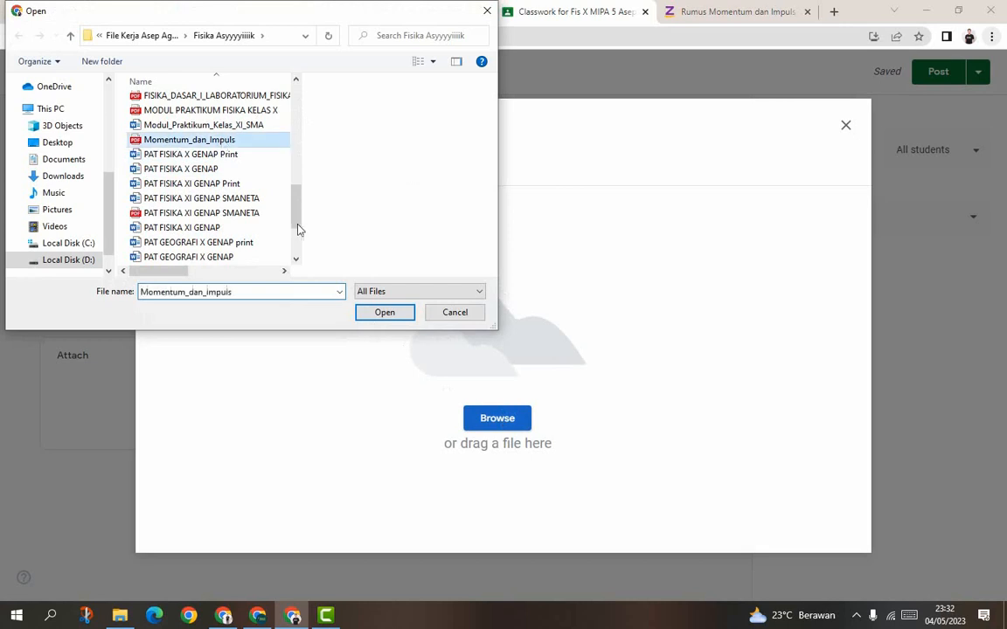
pyautogui.click(381, 314)
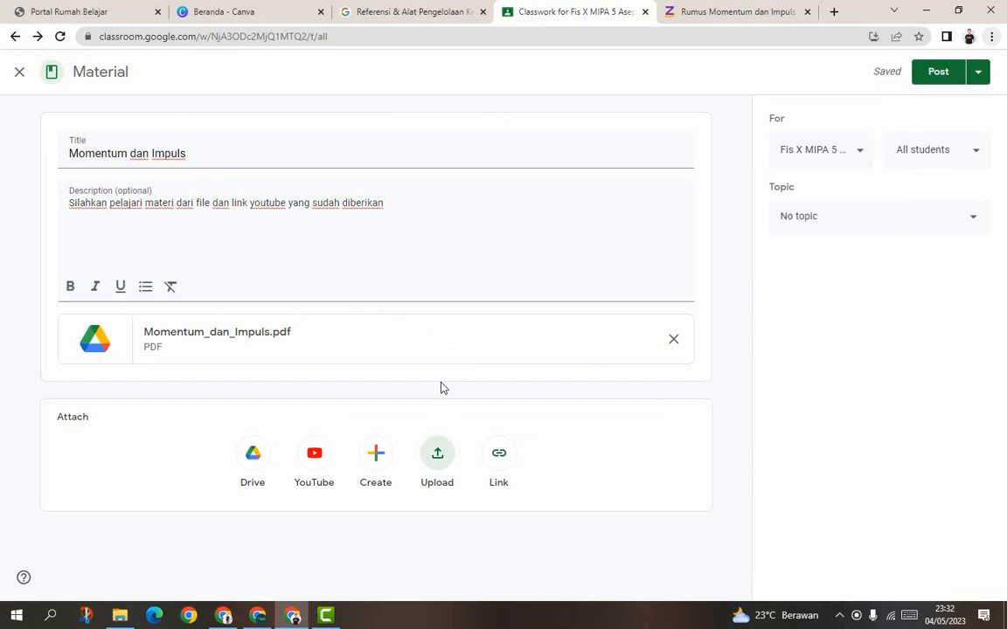
# Search YouTube for "momentum dan impuls" from the material's attachment options and browse the videos found.
pyautogui.click(321, 464)
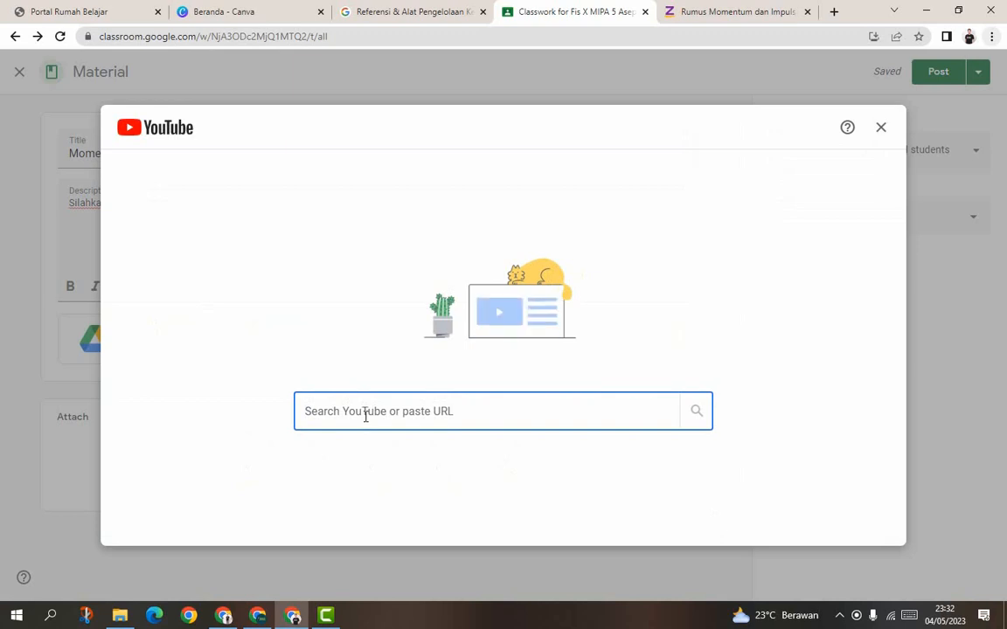
pyautogui.write('momentum da')
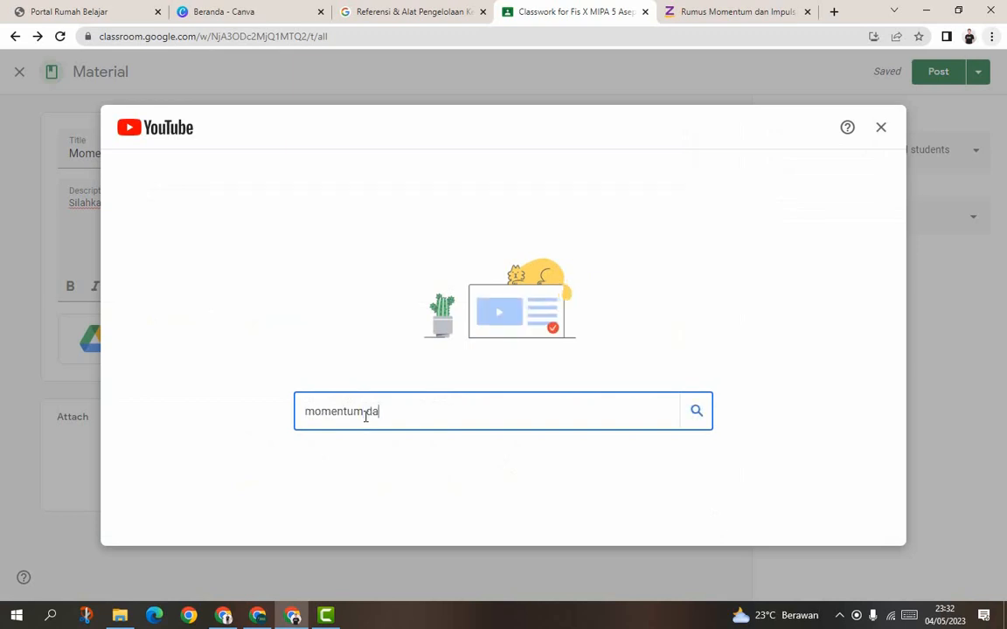
pyautogui.write('n impuls')
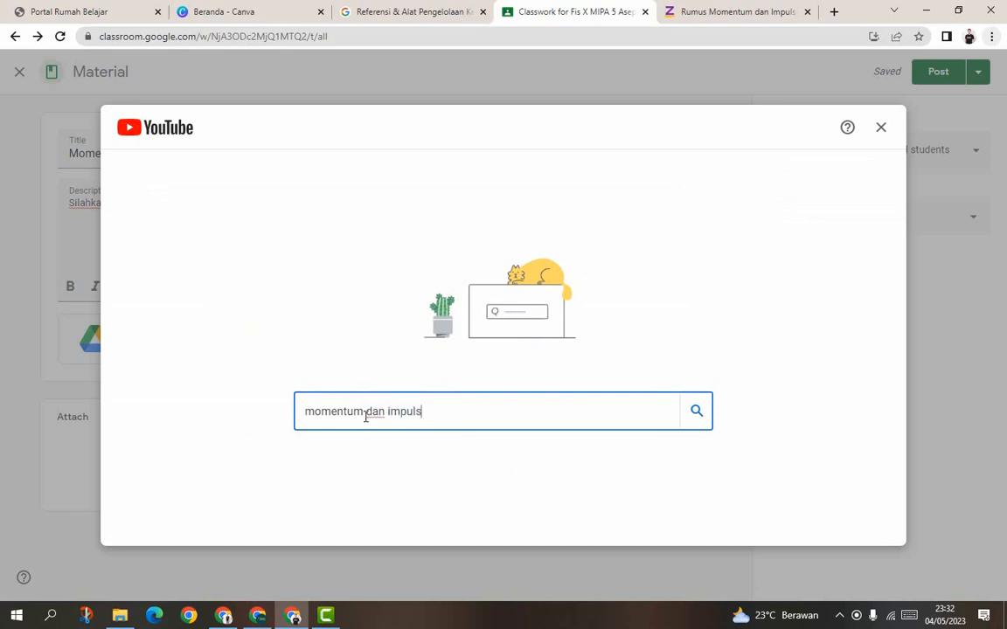
pyautogui.click(697, 412)
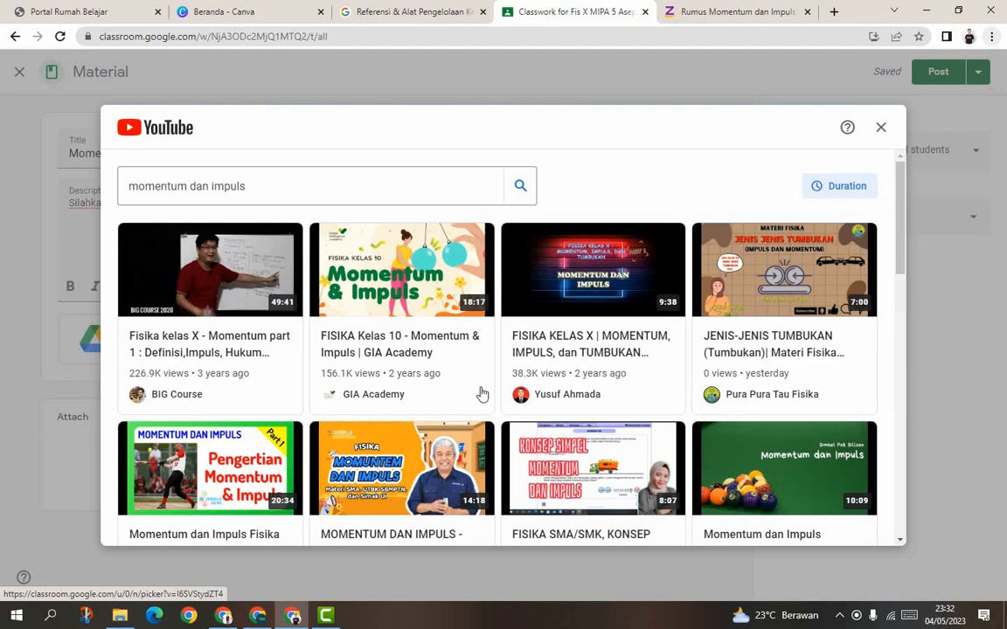
pyautogui.scroll(-1, 575, 339)
pyautogui.scroll(-1, 575, 339)
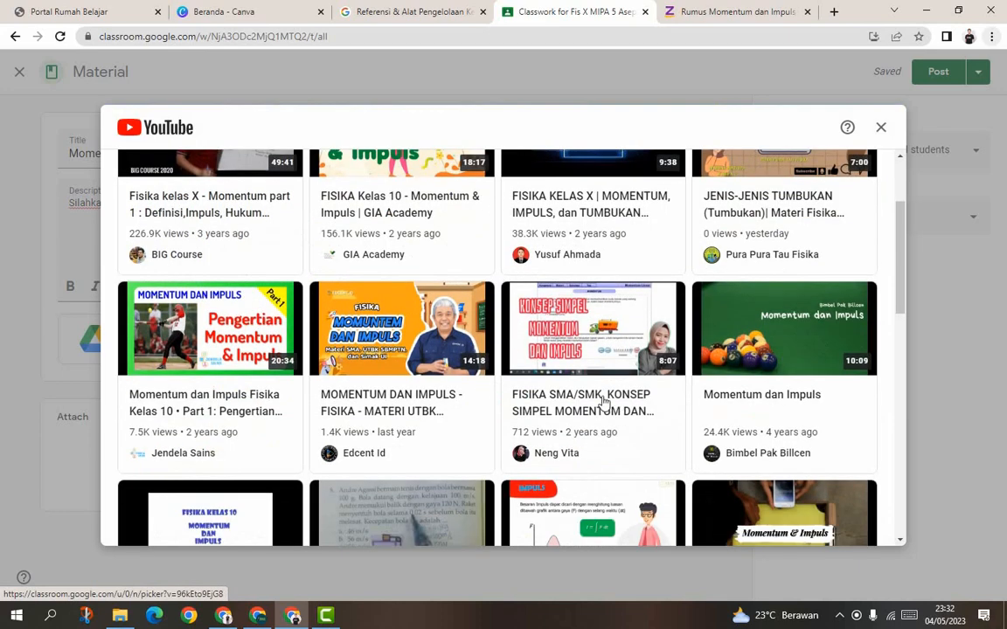
pyautogui.scroll(-2, 487, 324)
pyautogui.scroll(-3, 538, 377)
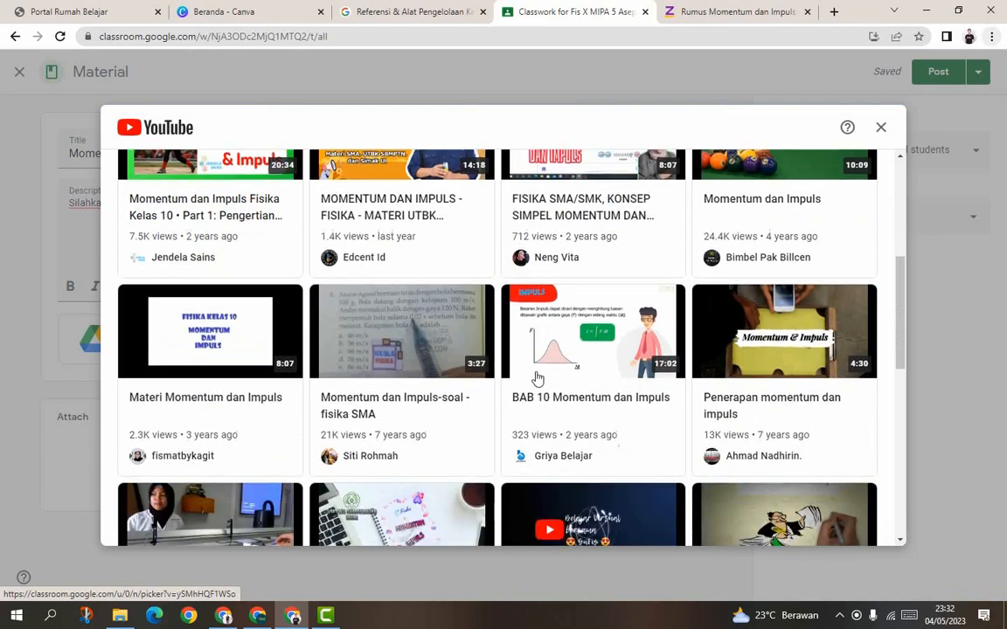
pyautogui.scroll(5, 538, 378)
pyautogui.scroll(2, 516, 367)
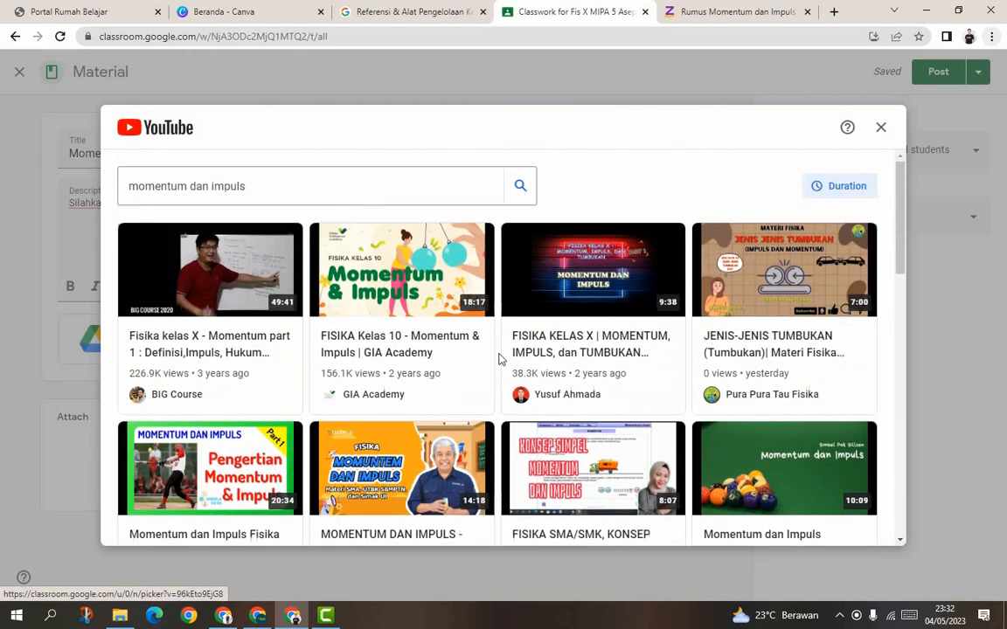
# Clear the video search and copy the address of the Ngoprek Semesta video FISIKA KELAS X | MOMENTUM DAN IMPULS FULL MATERI from the other browser window.
pyautogui.moveTo(296, 182); pyautogui.dragTo(87, 164)
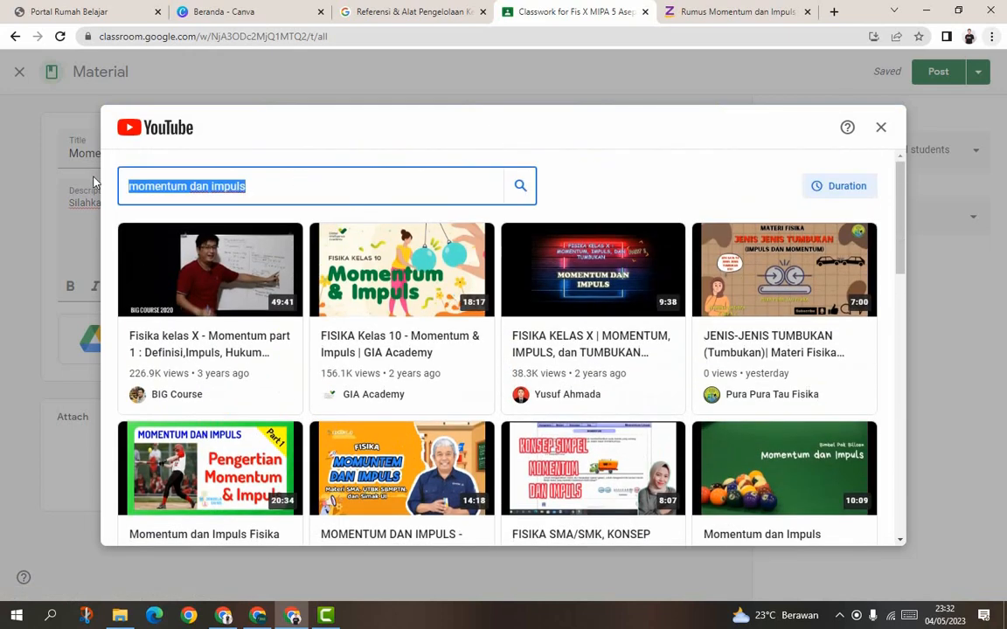
pyautogui.press('BackSpace')
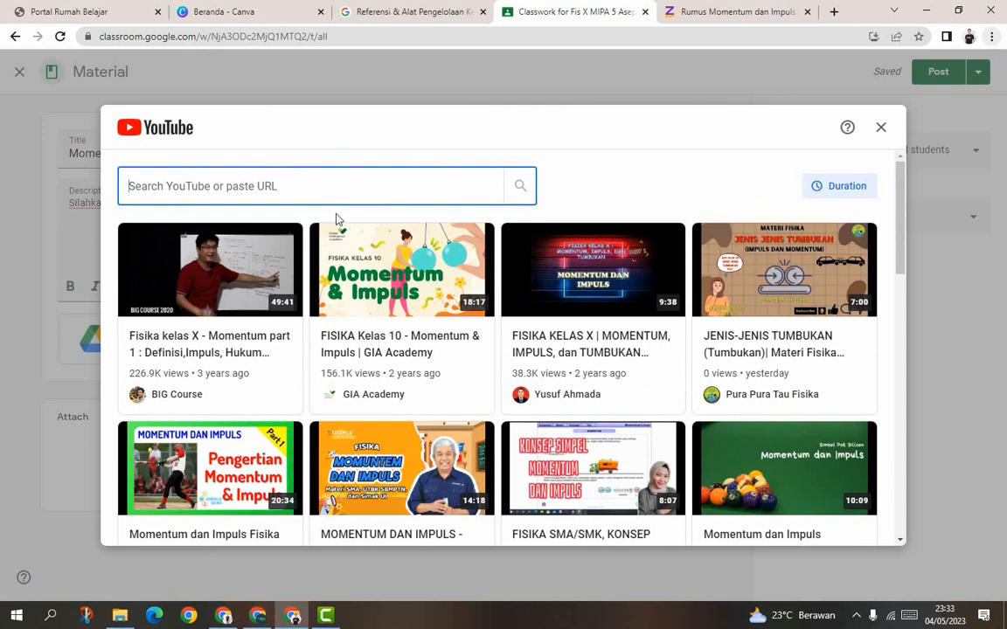
pyautogui.click(261, 618)
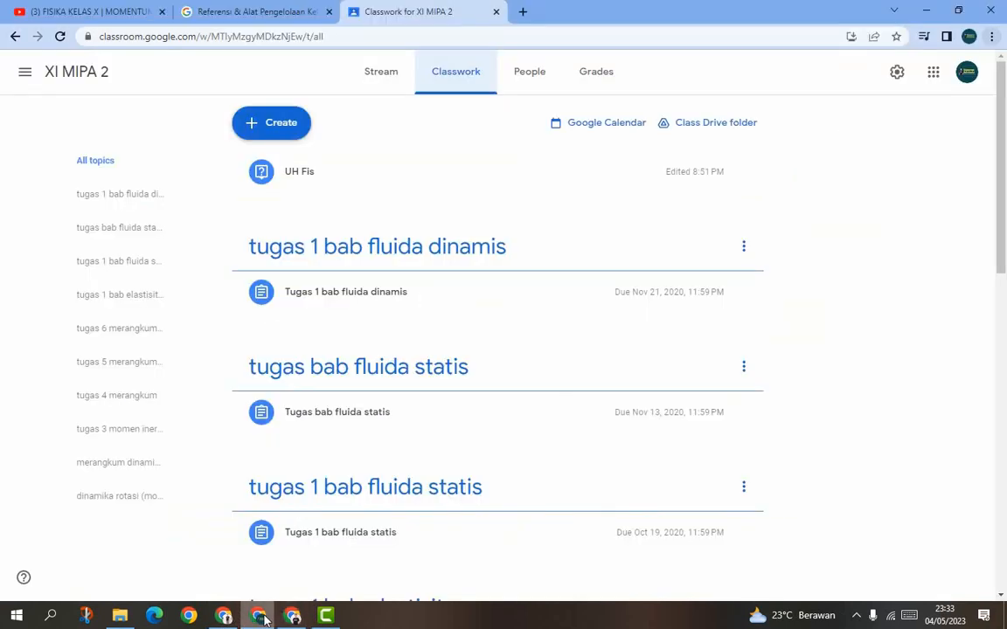
pyautogui.click(252, 10)
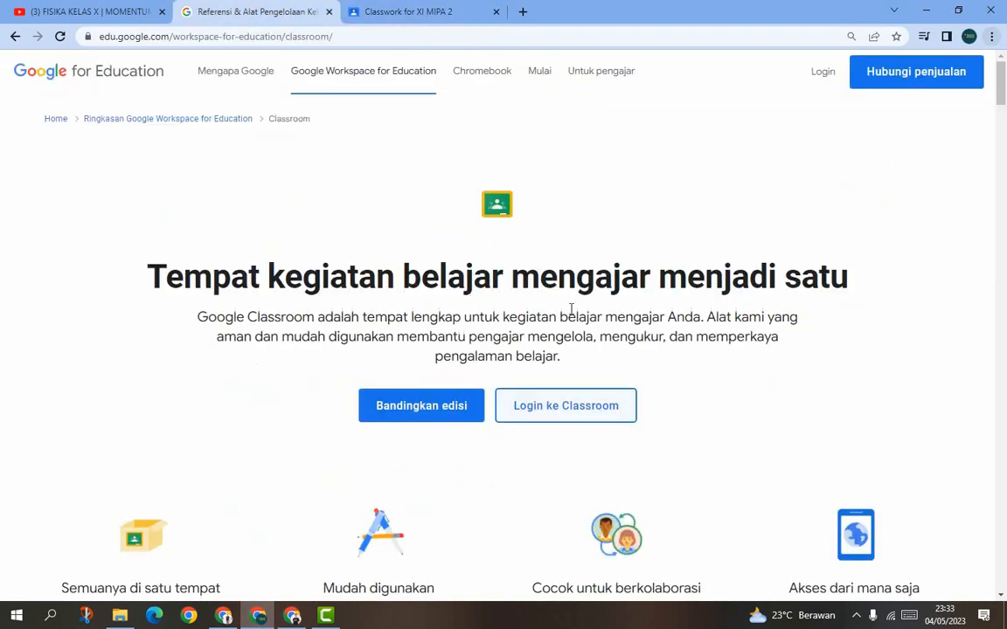
pyautogui.click(41, 15)
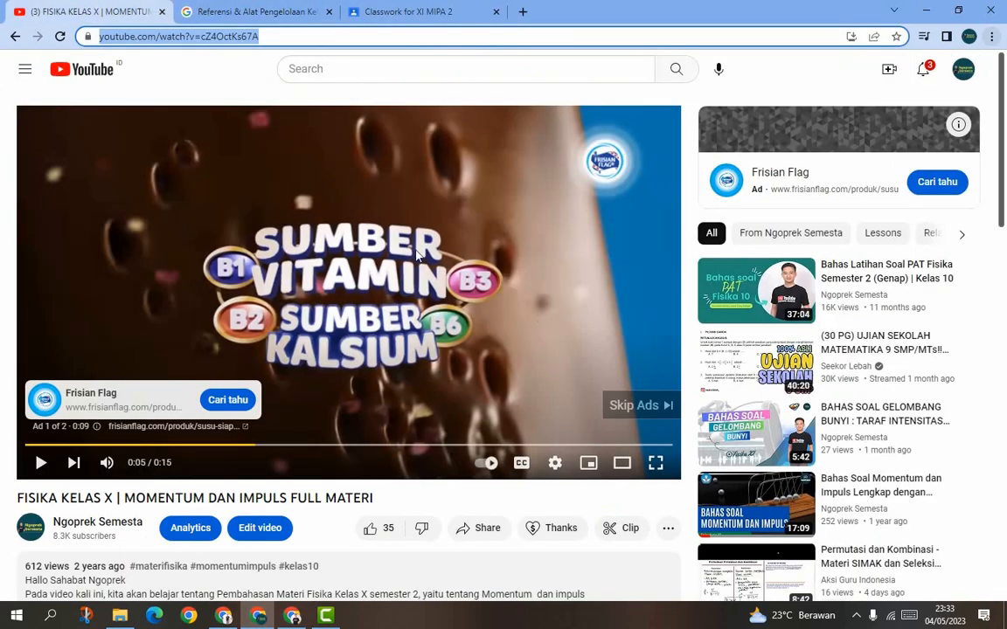
pyautogui.click(14, 36)
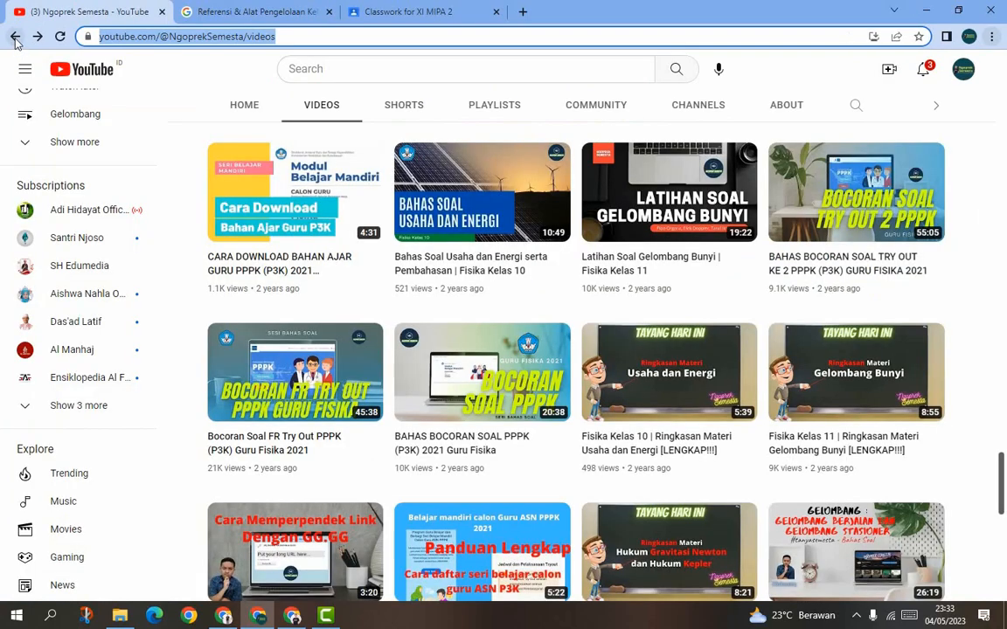
pyautogui.scroll(-4, 541, 334)
pyautogui.scroll(6, 541, 335)
pyautogui.scroll(3, 541, 334)
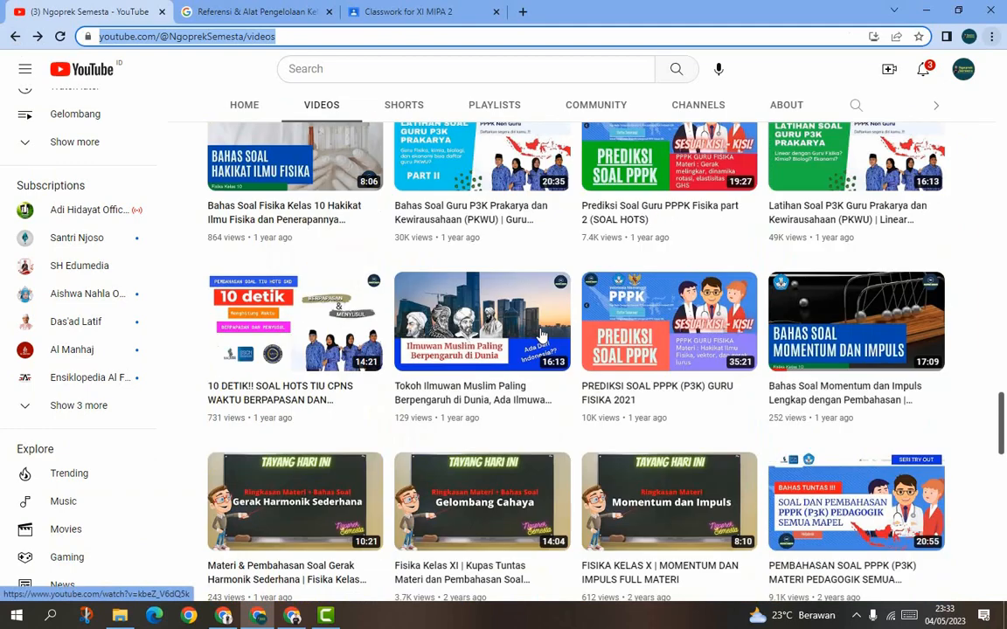
pyautogui.click(652, 510)
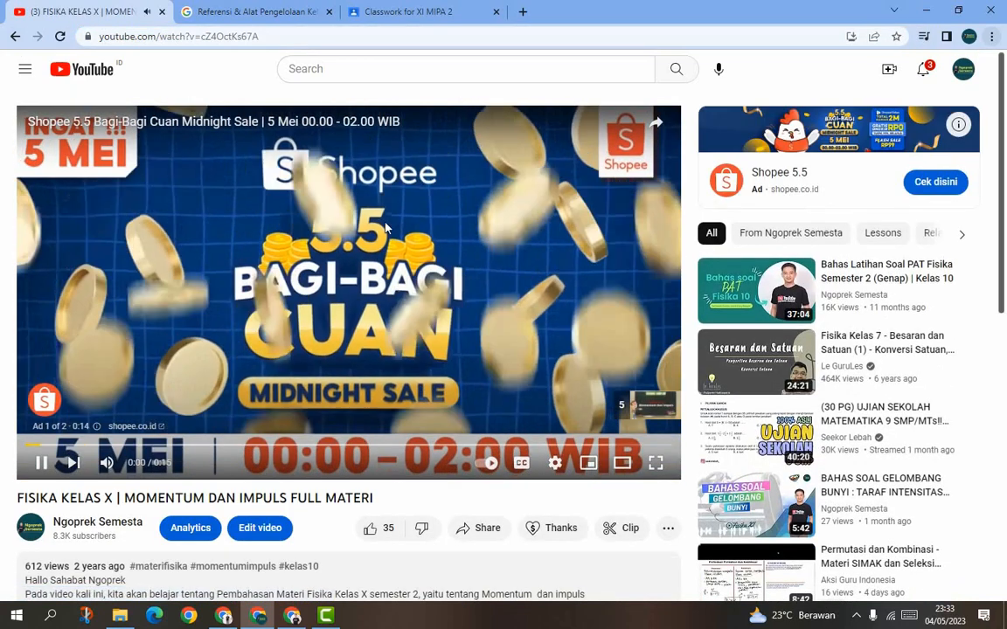
pyautogui.click(260, 36)
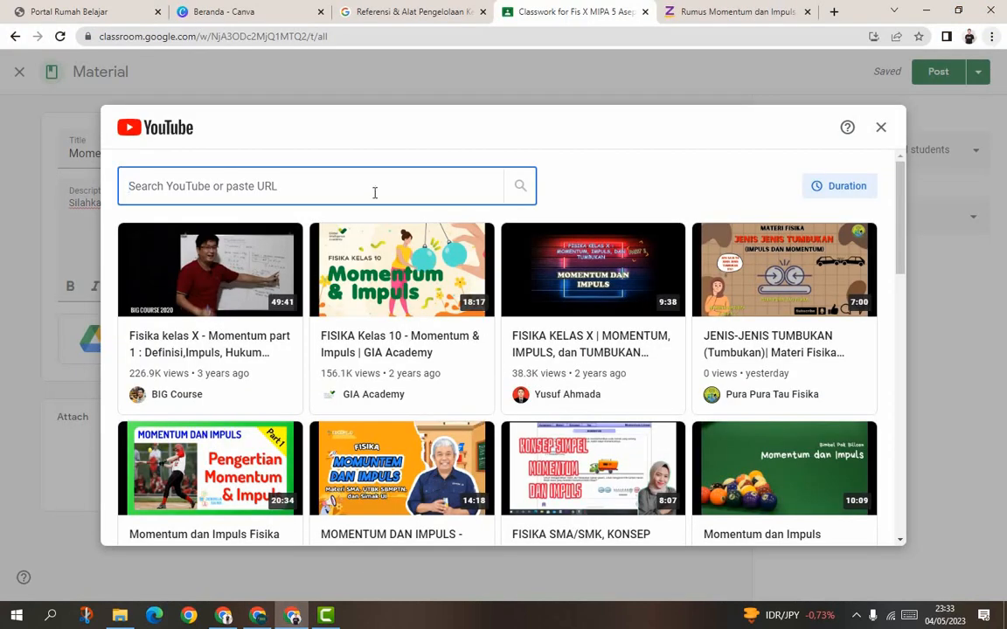
pyautogui.write('https://www.youtube.com/watch?v=cZ4OctKs67A')
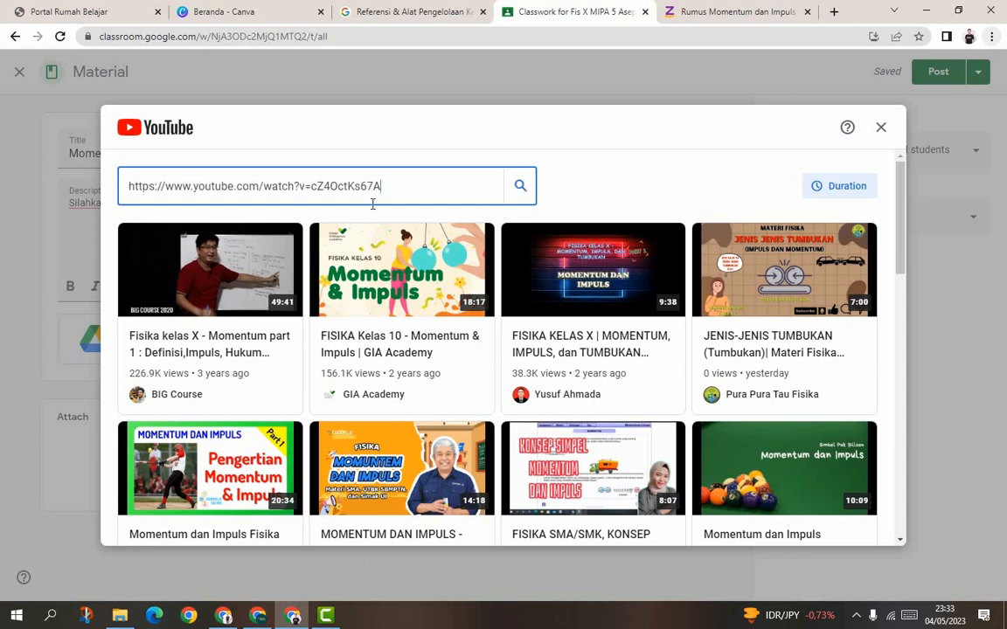
pyautogui.click(529, 196)
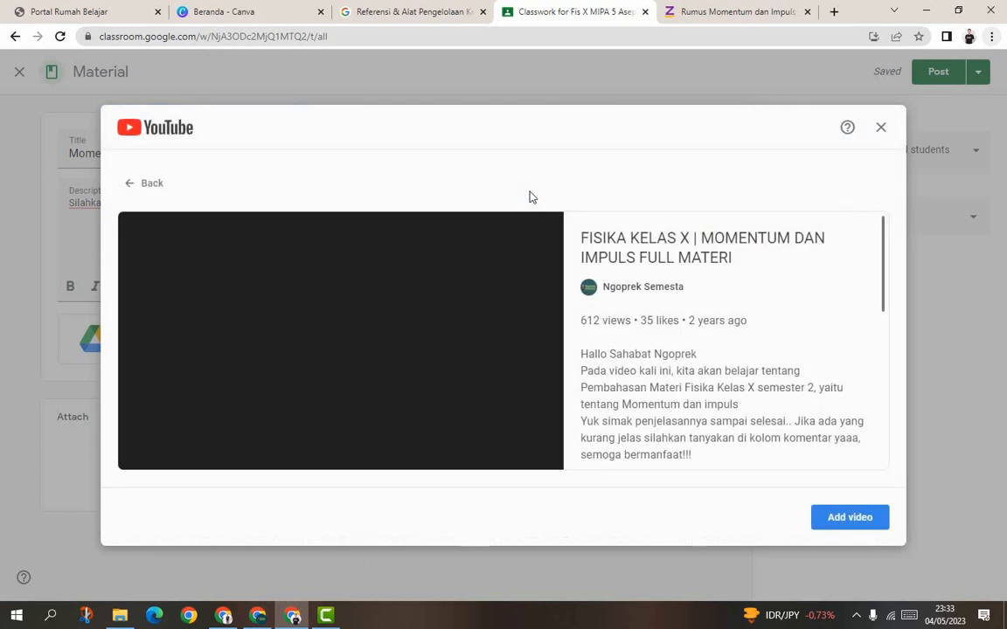
pyautogui.click(846, 518)
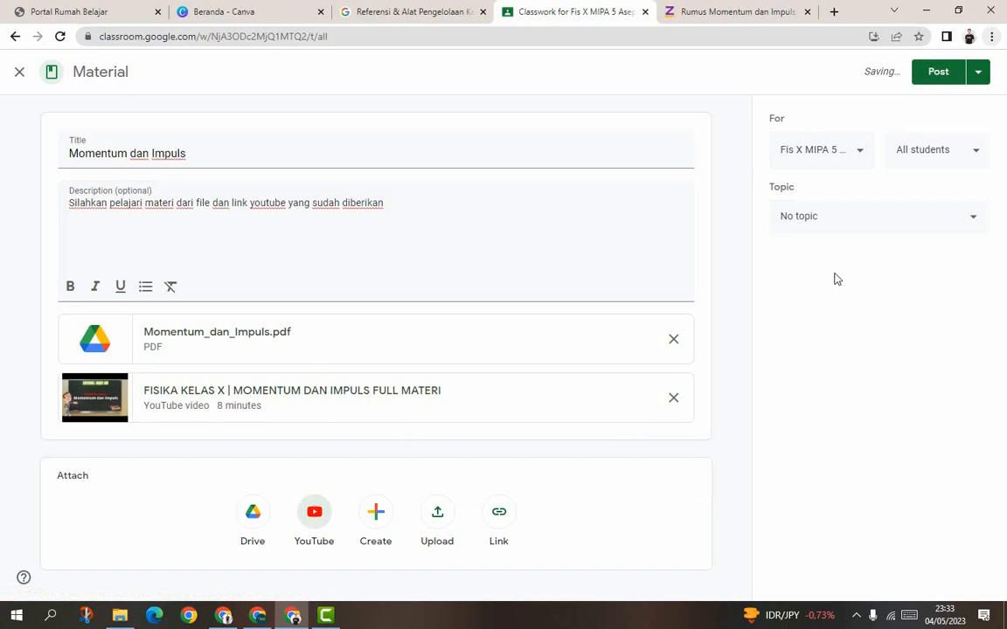
pyautogui.click(872, 217)
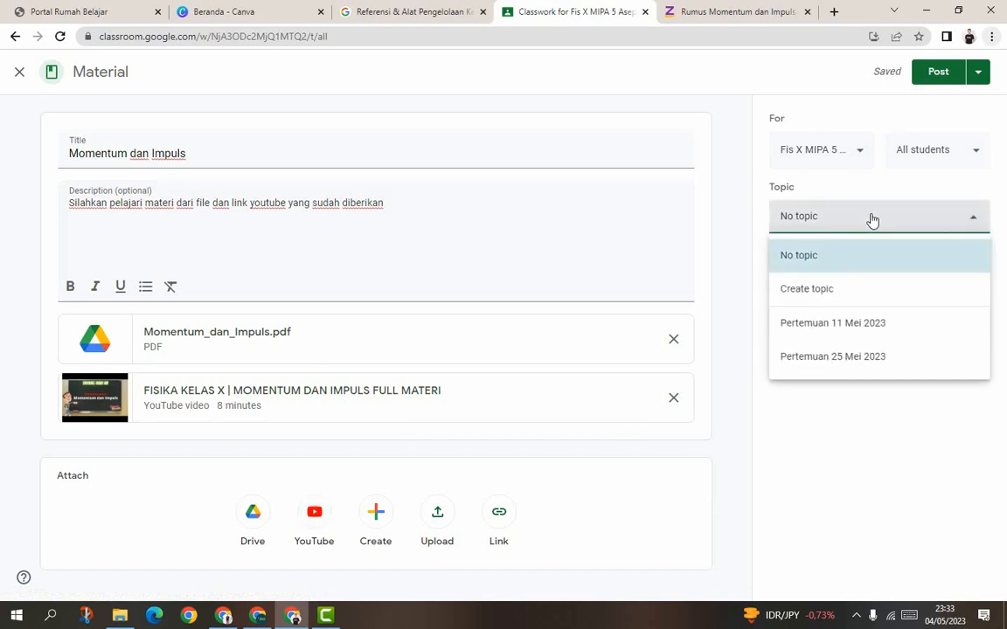
pyautogui.click(834, 325)
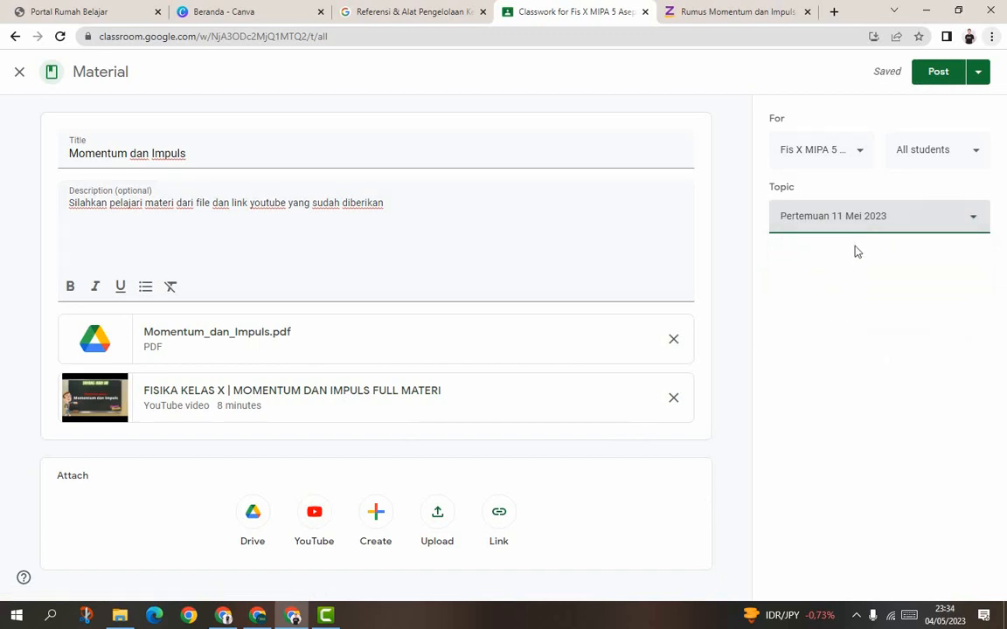
# Schedule the Momentum dan Impuls material for May 11, 2023 at 7:30 AM.
pyautogui.click(979, 73)
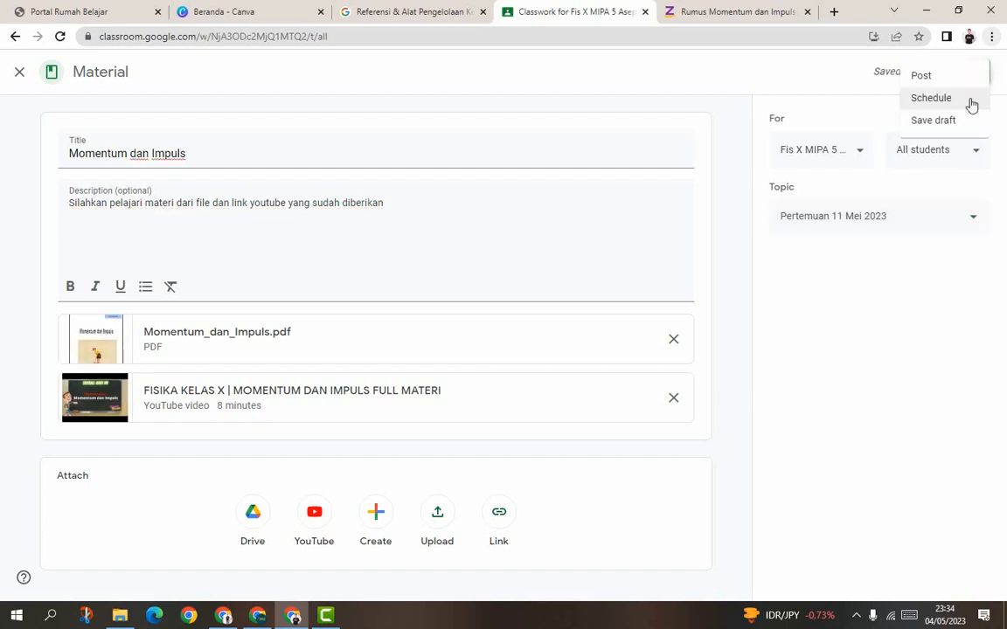
pyautogui.click(971, 104)
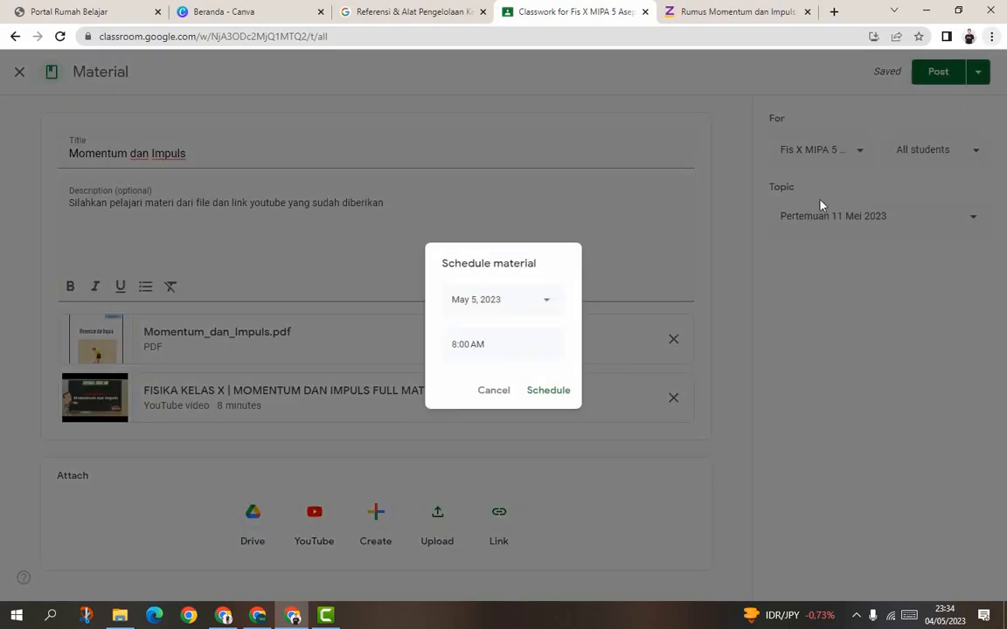
pyautogui.click(467, 344)
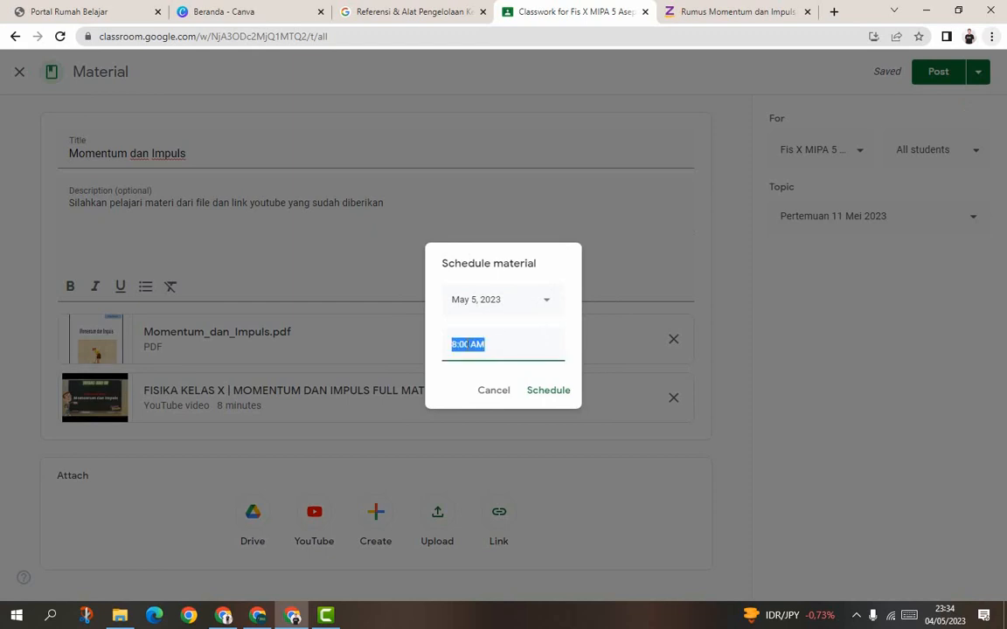
pyautogui.click(471, 346)
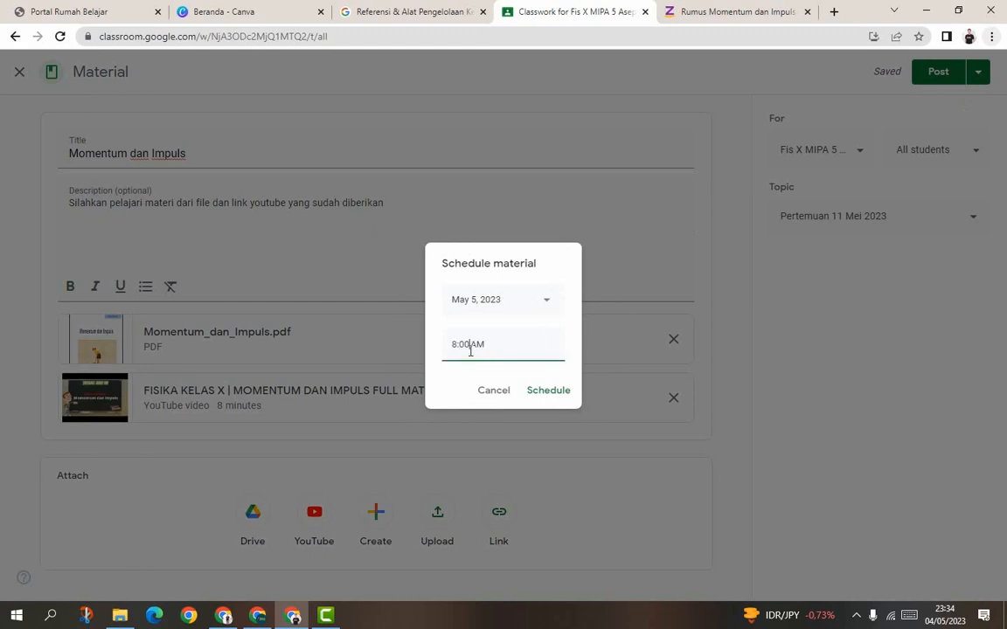
pyautogui.click(513, 297)
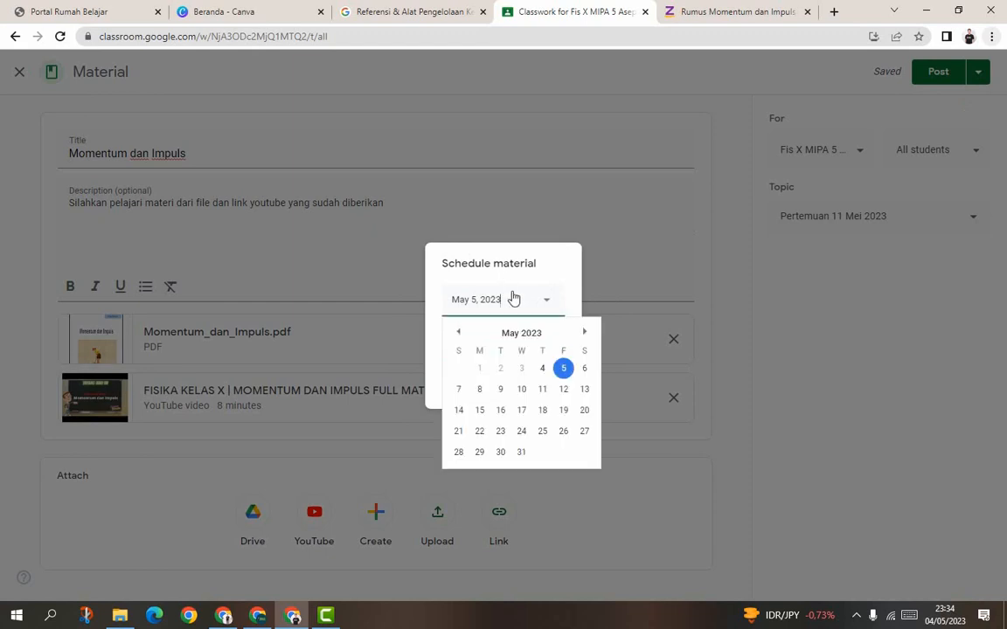
pyautogui.click(547, 393)
pyautogui.click(459, 346)
pyautogui.click(463, 345)
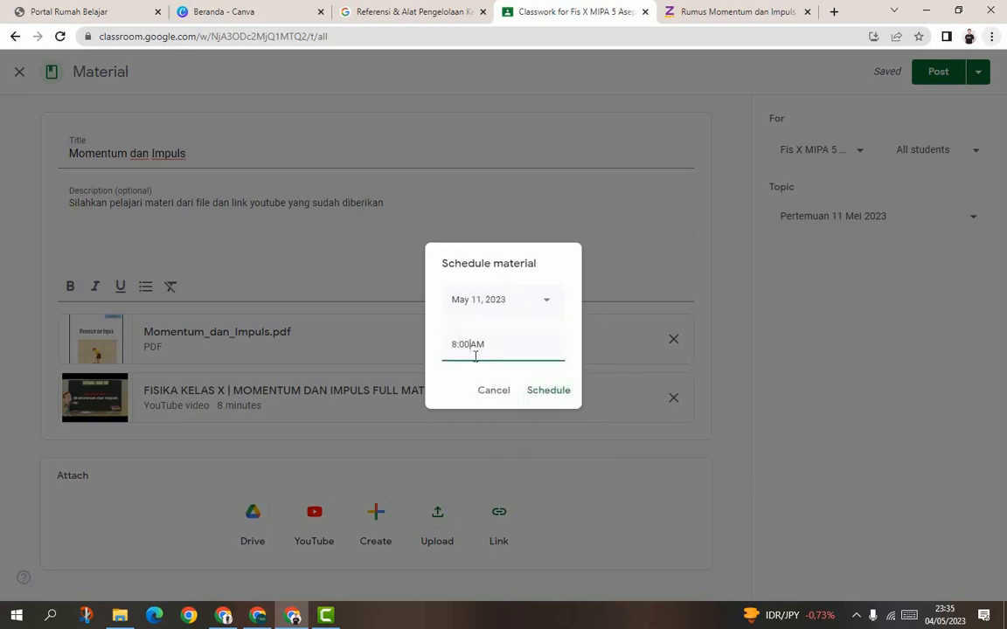
pyautogui.press('BackSpace')
pyautogui.press('BackSpace')
pyautogui.press('BackSpace')
pyautogui.press('BackSpace')
pyautogui.write('7:30')
pyautogui.click(530, 393)
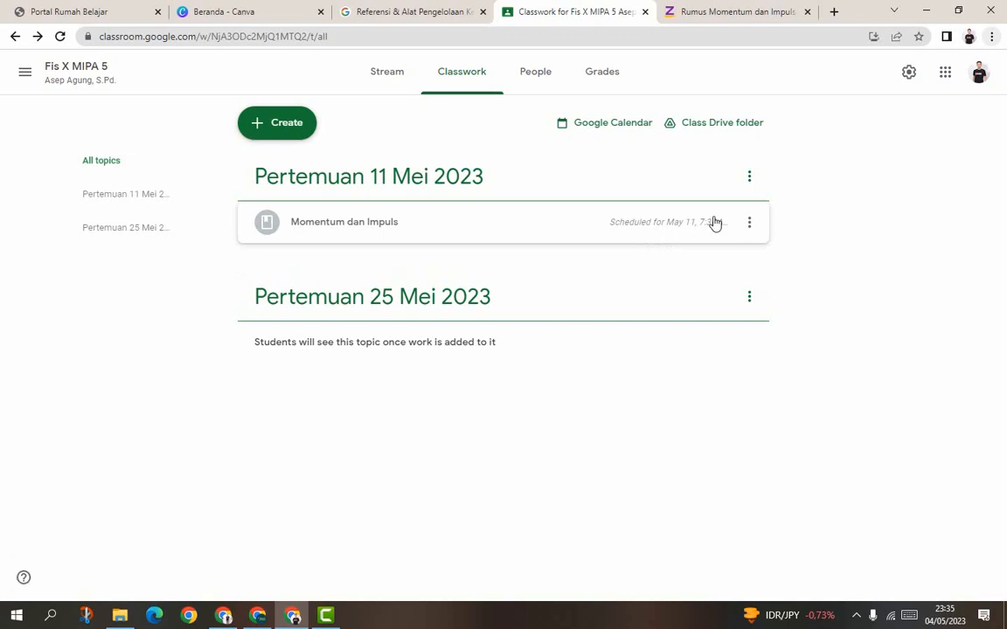
# Create a new assignment in the class titled "Latihan soal Momentum dan Impuls".
pyautogui.click(280, 131)
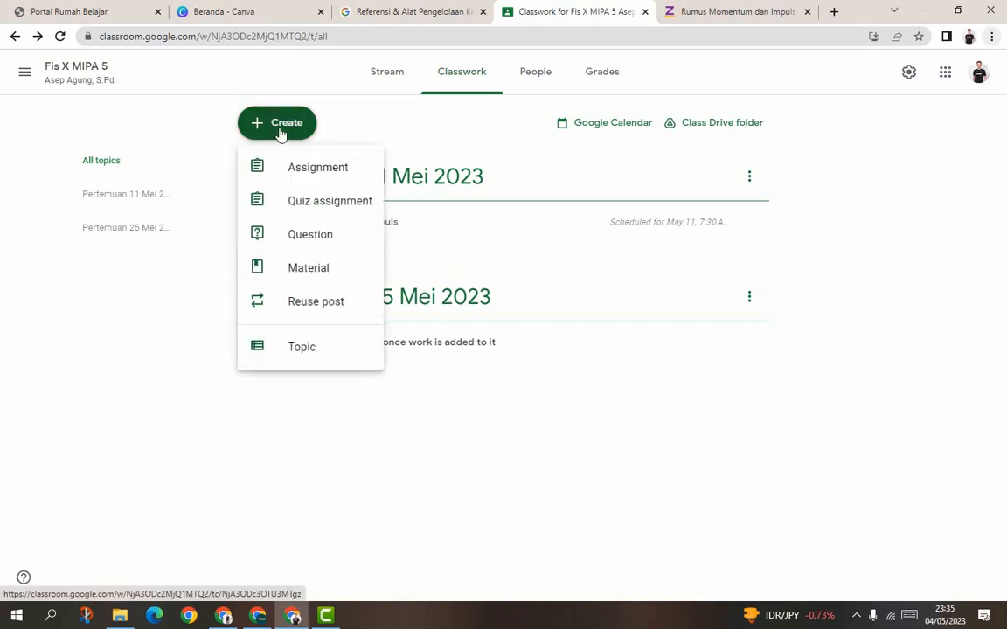
pyautogui.click(294, 168)
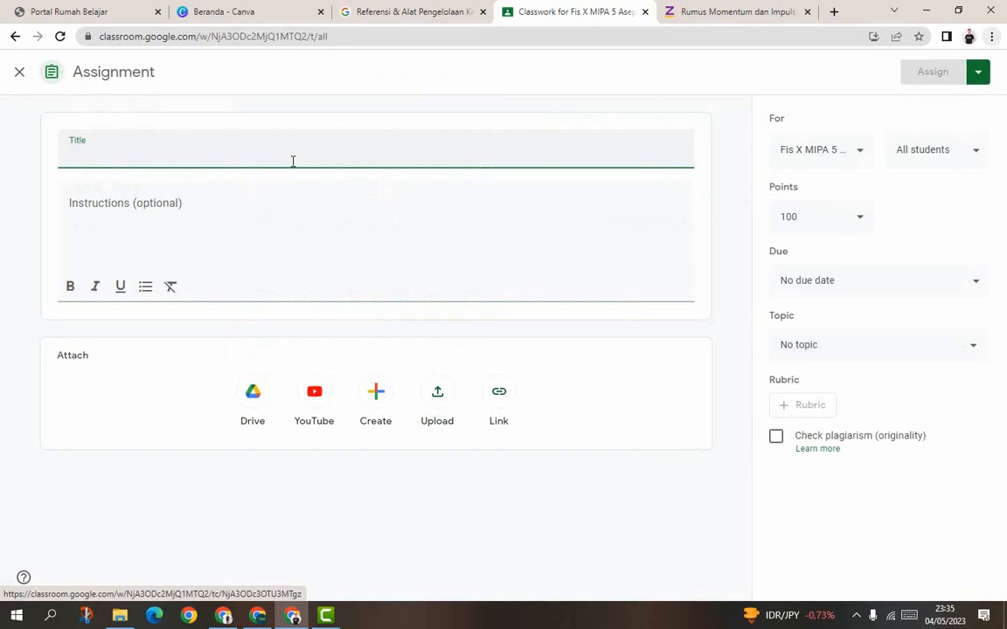
pyautogui.write('Latihan so')
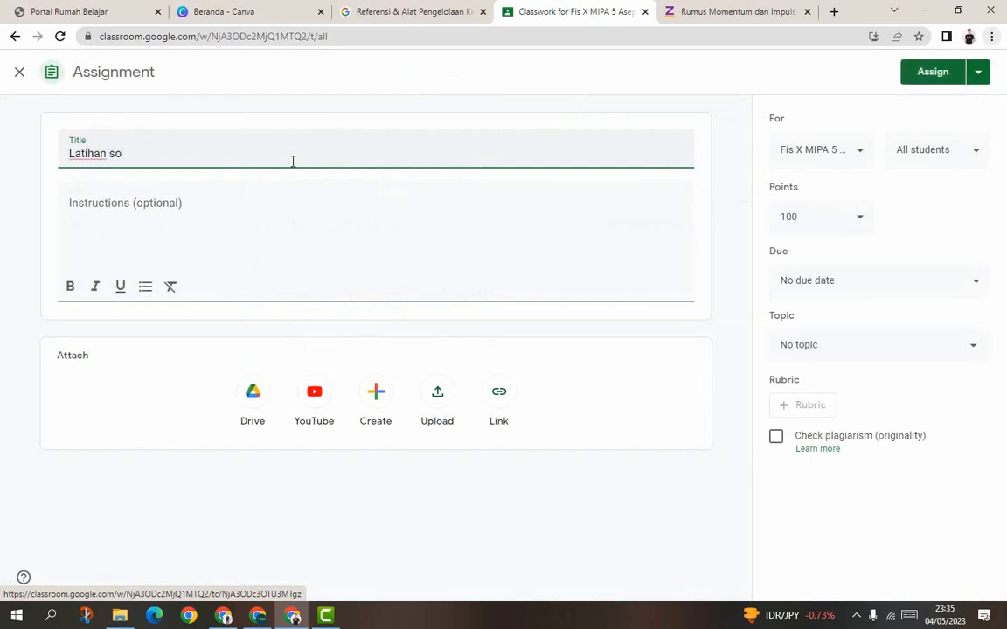
pyautogui.write('al Mo')
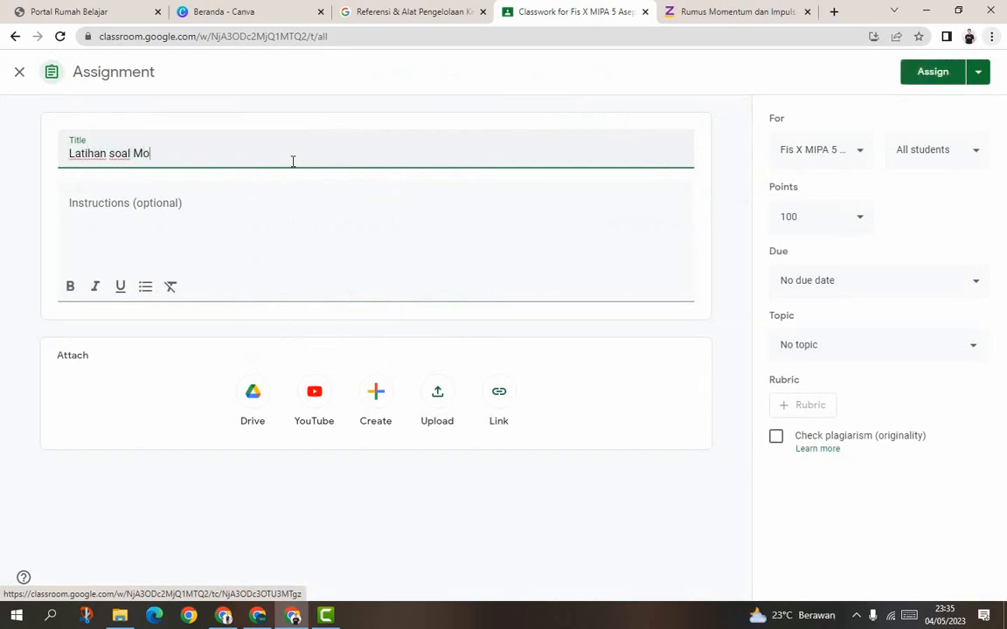
pyautogui.write('mentum dan Impuls')
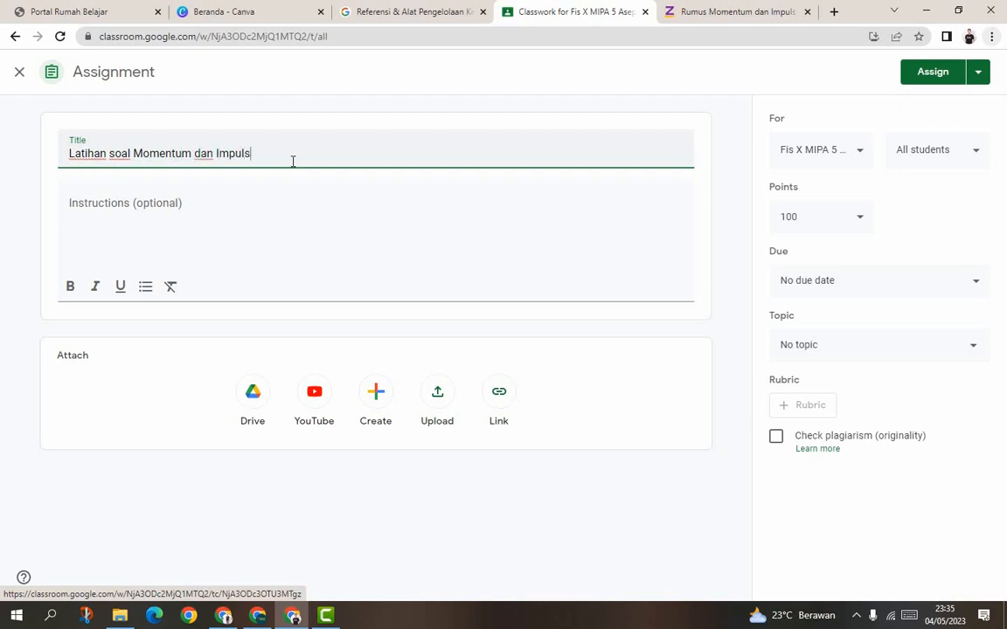
# Enter the instructions "Kerjakan tugas berikut di buku tugas, sebelum menjawab soal pastikan kalian sudah membuka link youtube pembahasan contoh soal momentum dan impuls".
pyautogui.click(259, 233)
pyautogui.write('Kerjakan ')
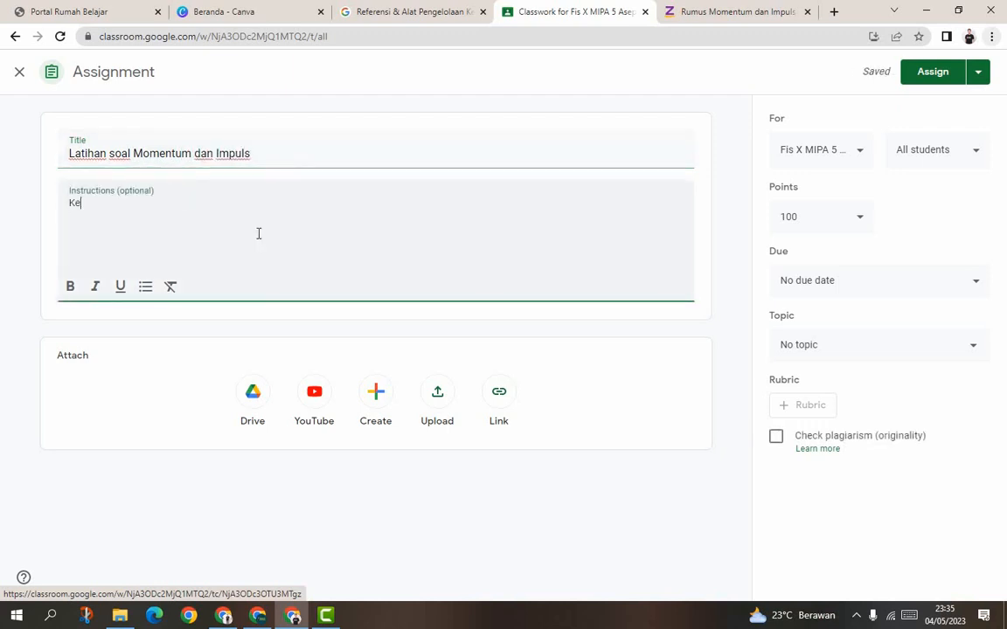
pyautogui.write('tugas')
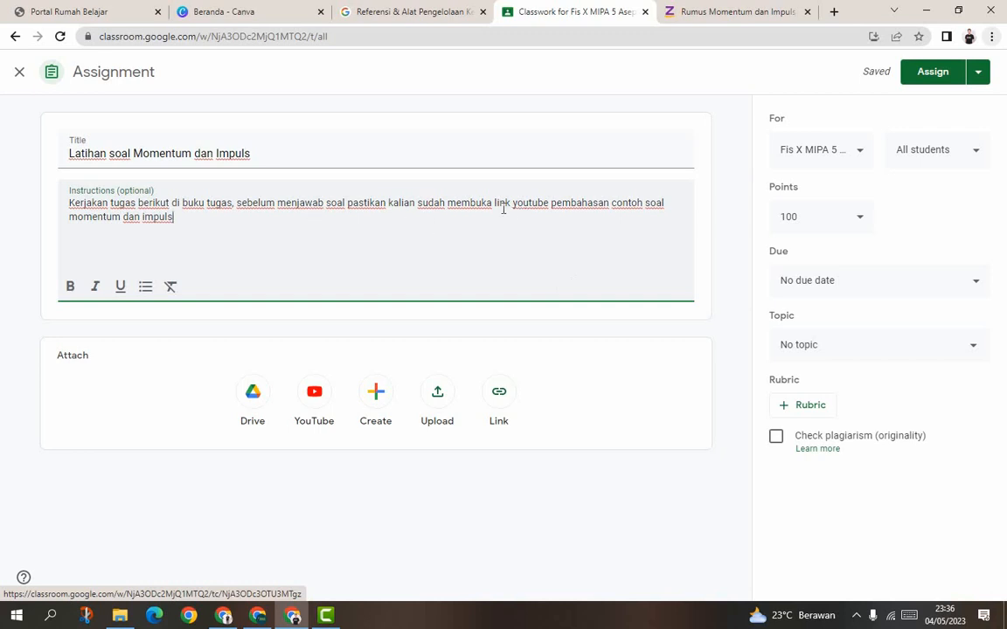
# Find the YouTube video "Bahas Soal Momentum dan Impuls Lengkap dengan Pembahasan | Fisika kelas 10" on the Ngoprek Semesta channel and copy its address.
pyautogui.click(318, 394)
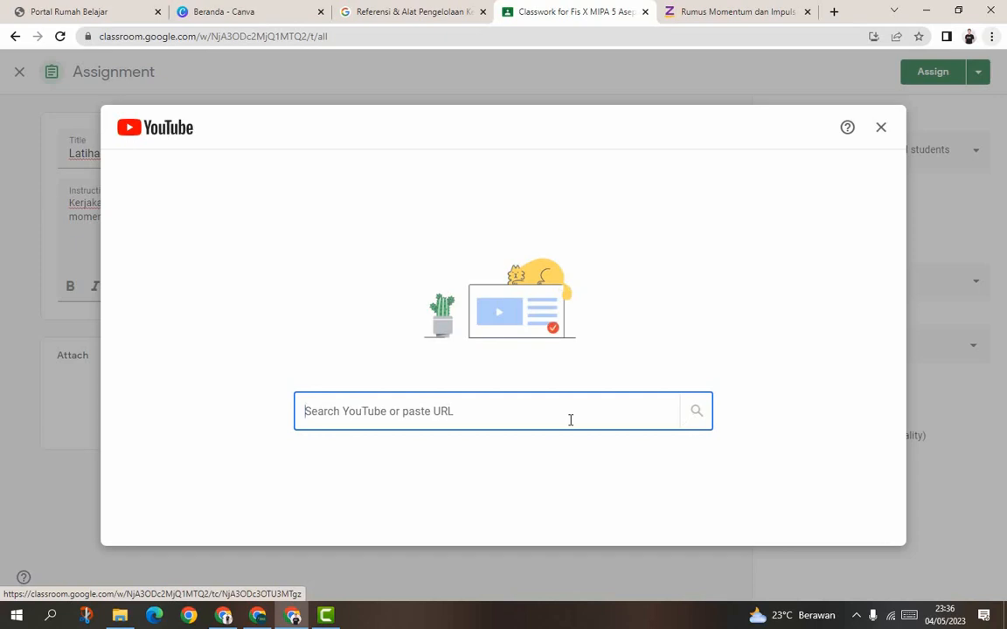
pyautogui.click(269, 617)
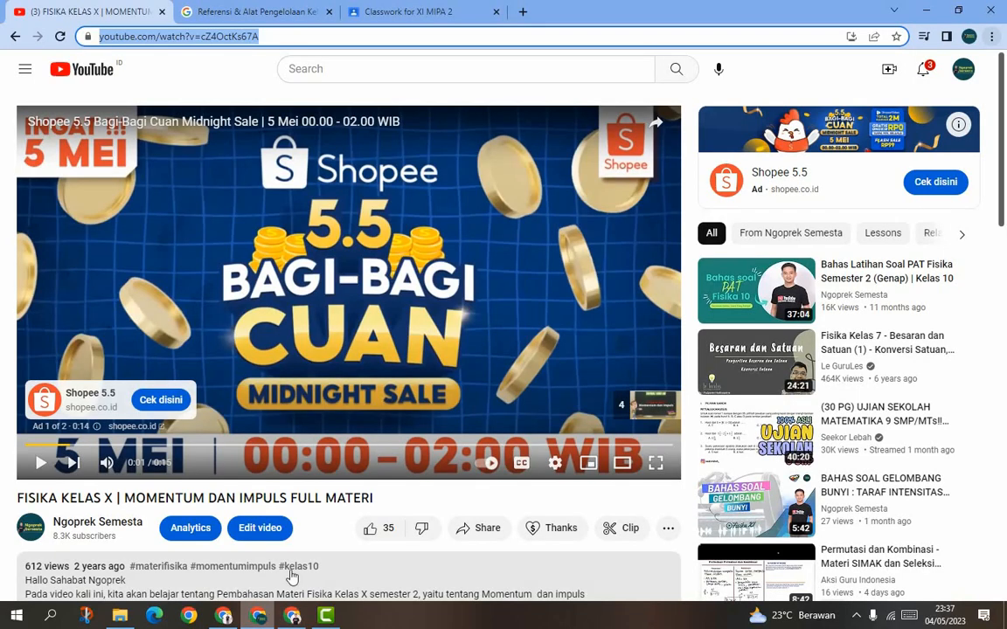
pyautogui.click(17, 38)
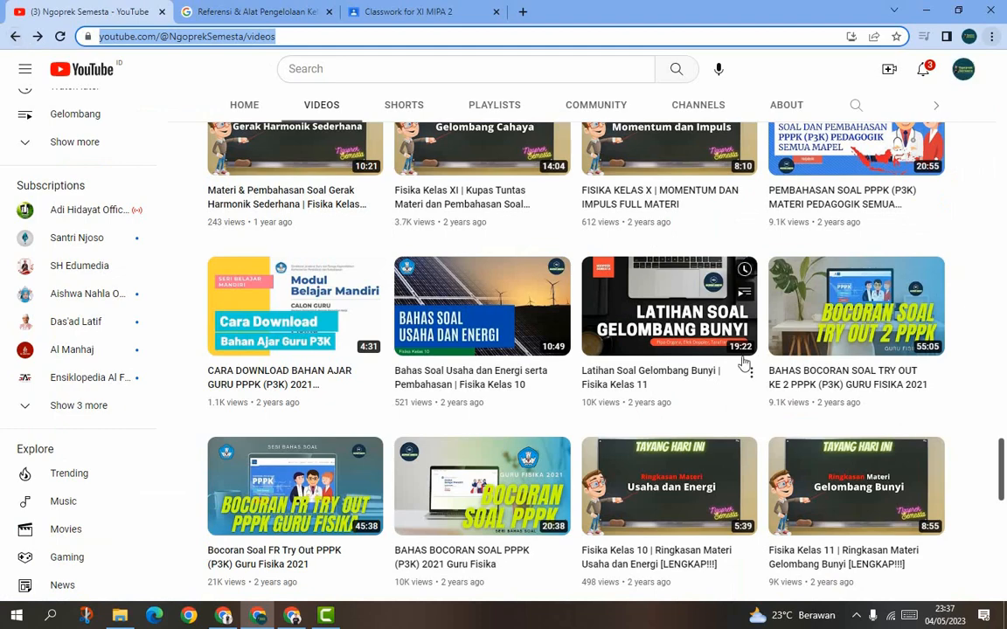
pyautogui.scroll(3, 758, 429)
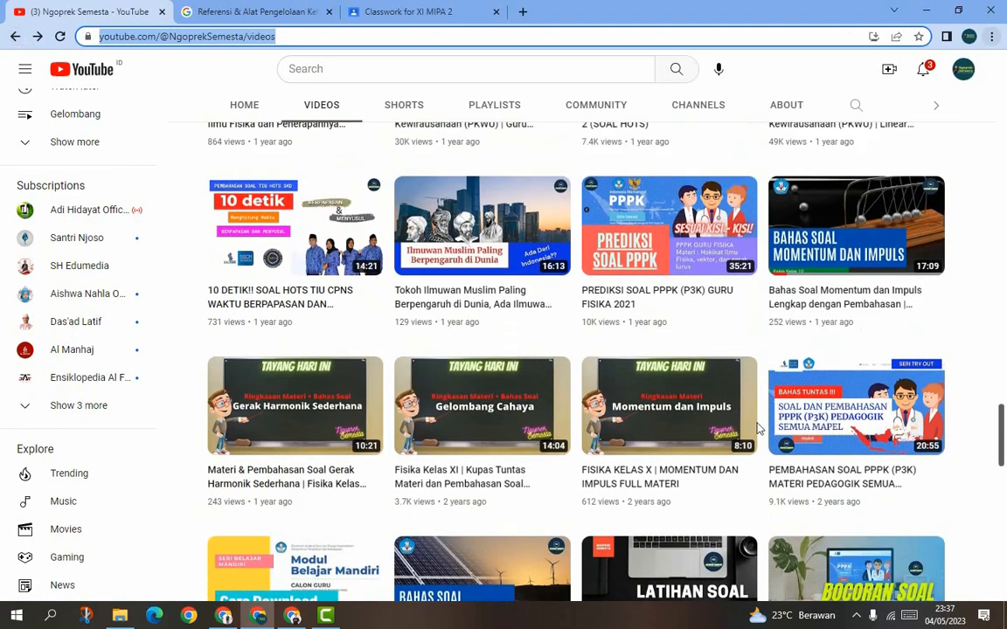
pyautogui.click(870, 248)
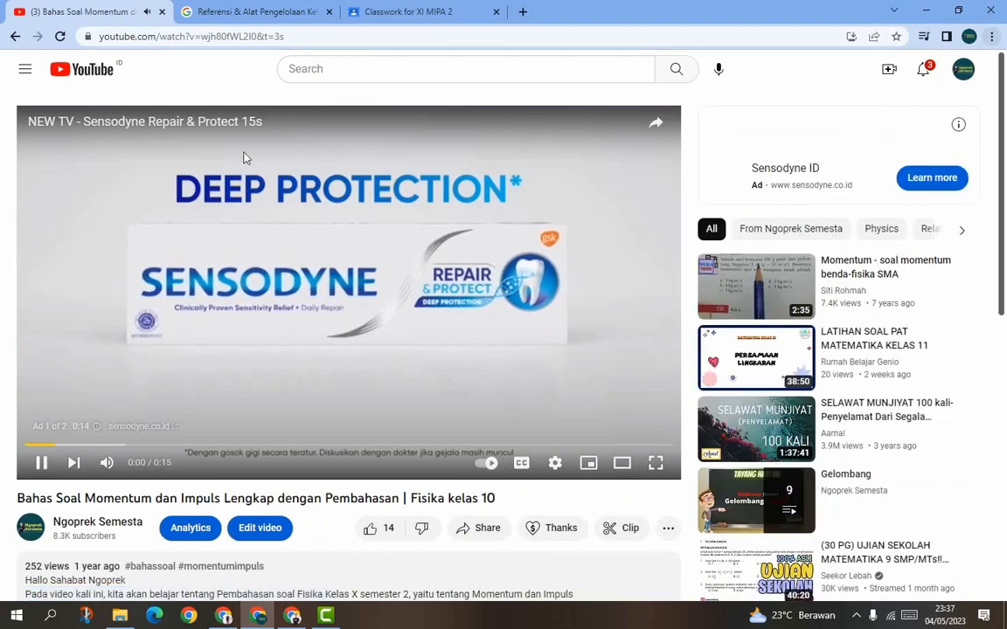
pyautogui.click(271, 36)
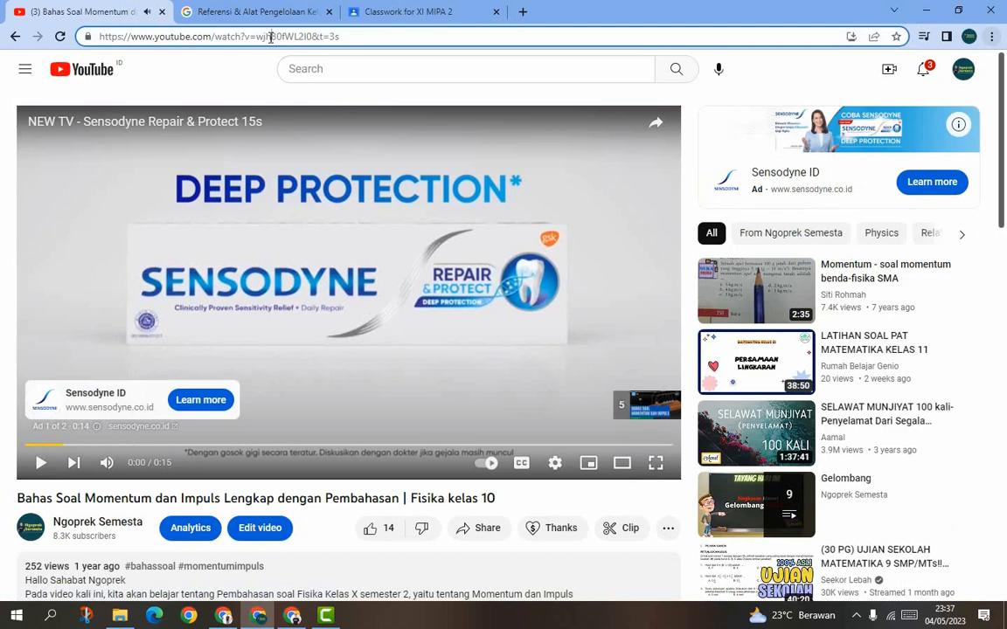
pyautogui.hotkey('ctrl', 'a')
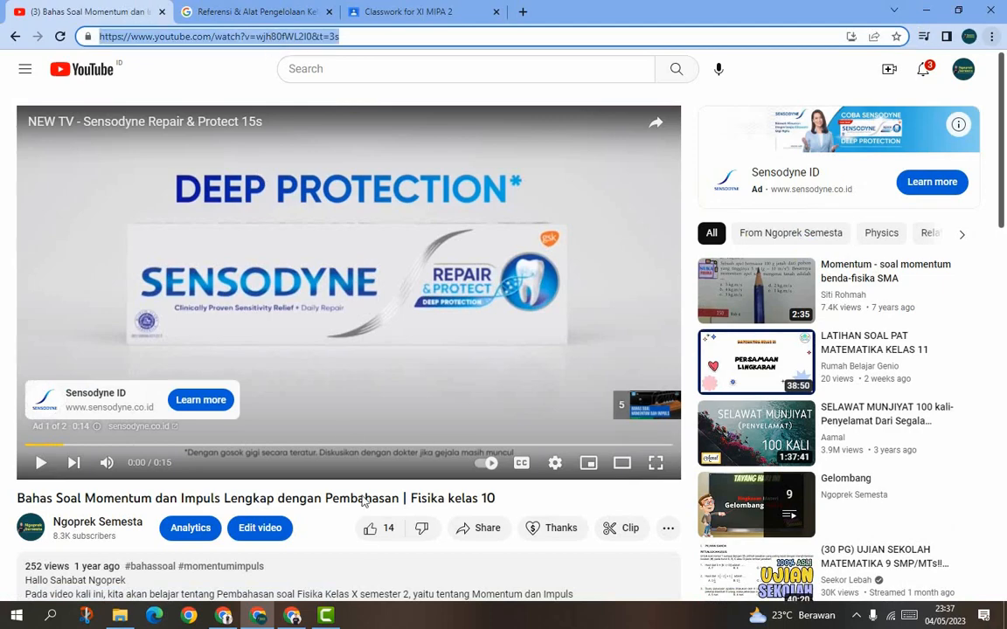
pyautogui.hotkey('alt', 'Tab')
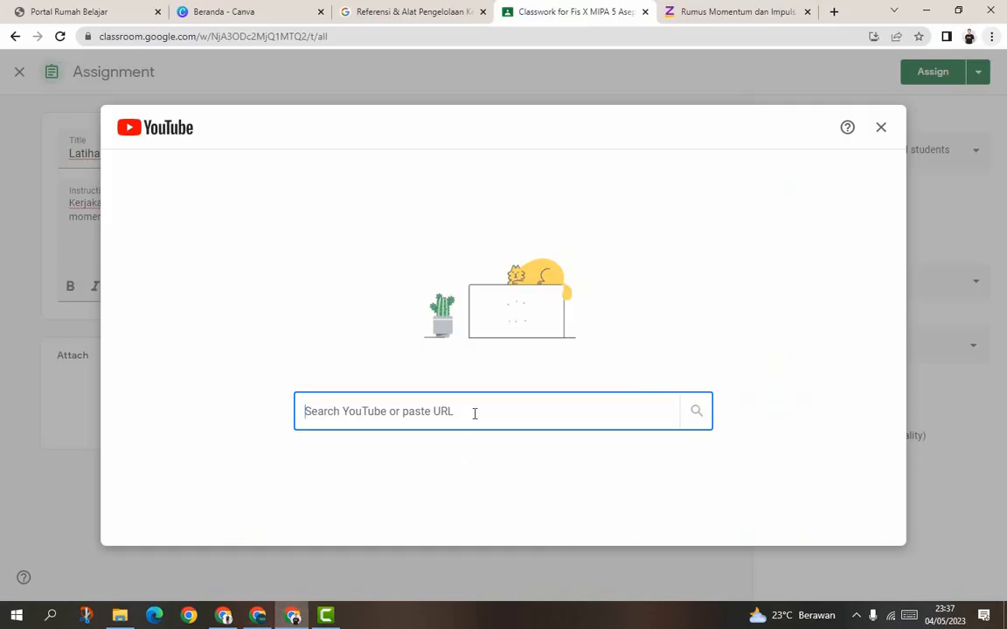
pyautogui.write('https://www.youtube.com/watch?v=wjh80fWL2I0&t=3s')
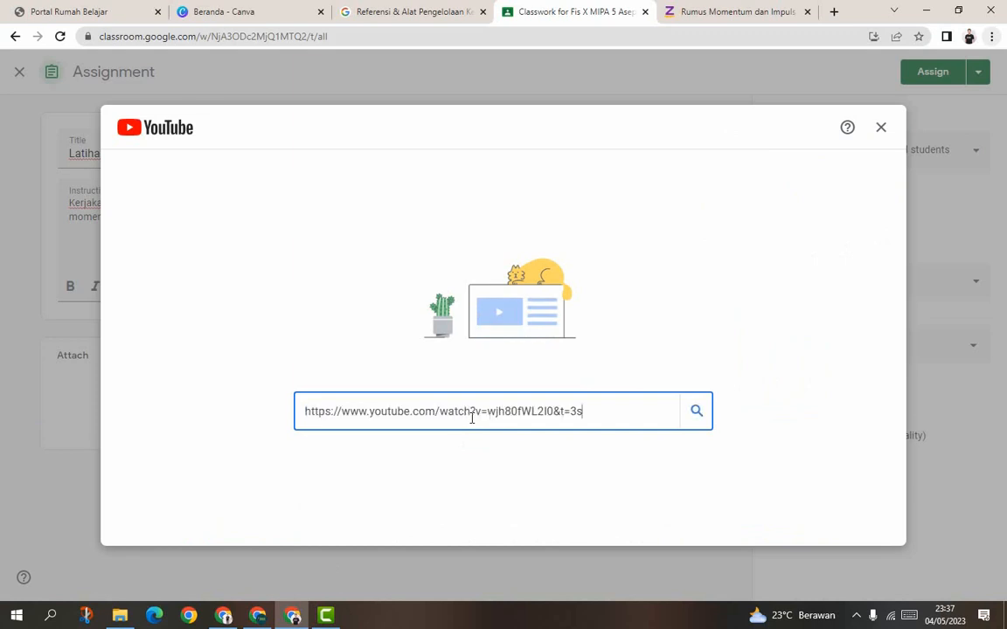
pyautogui.click(697, 414)
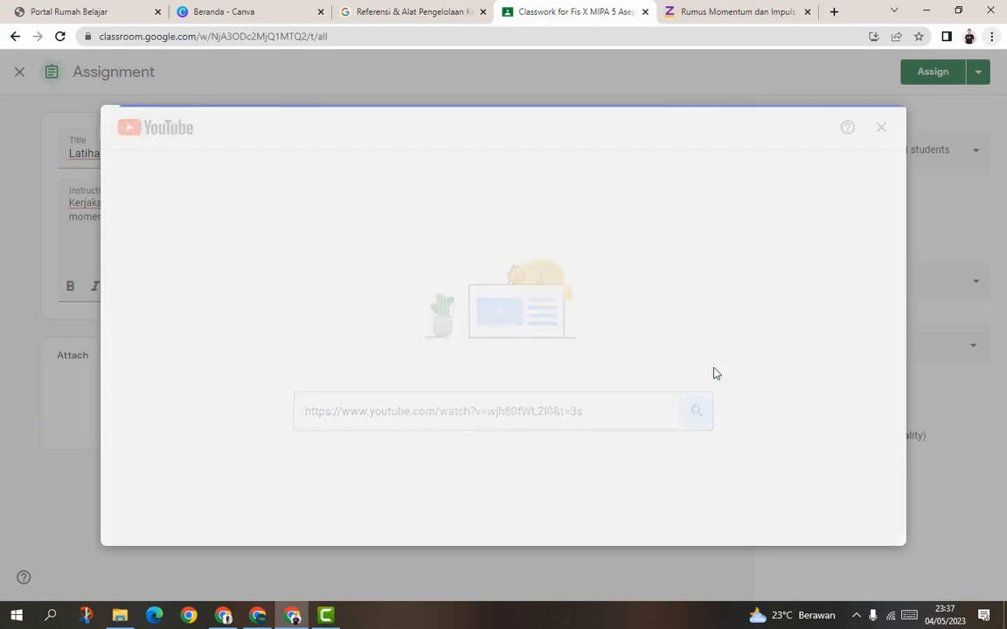
pyautogui.click(842, 517)
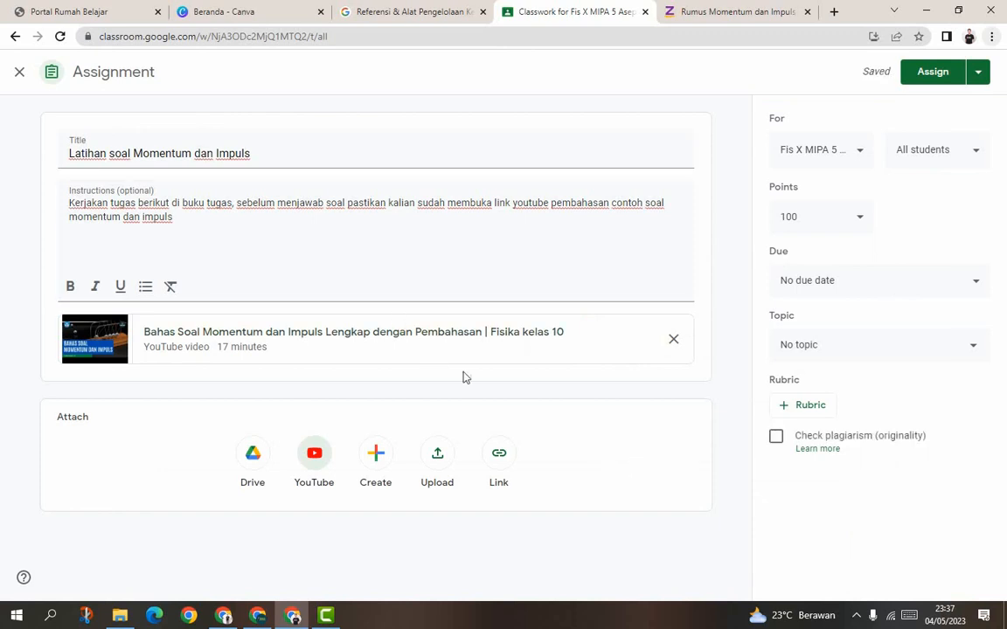
# Upload the file Bank Soal Momentum dan Impuls.pdf from the computer as an attachment to the assignment.
pyautogui.click(437, 452)
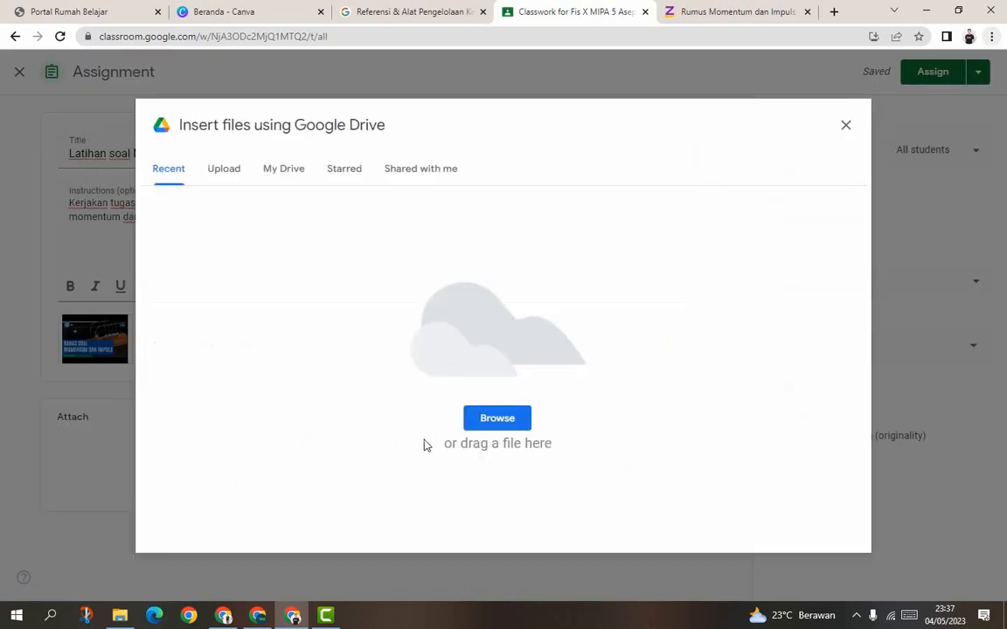
pyautogui.click(478, 427)
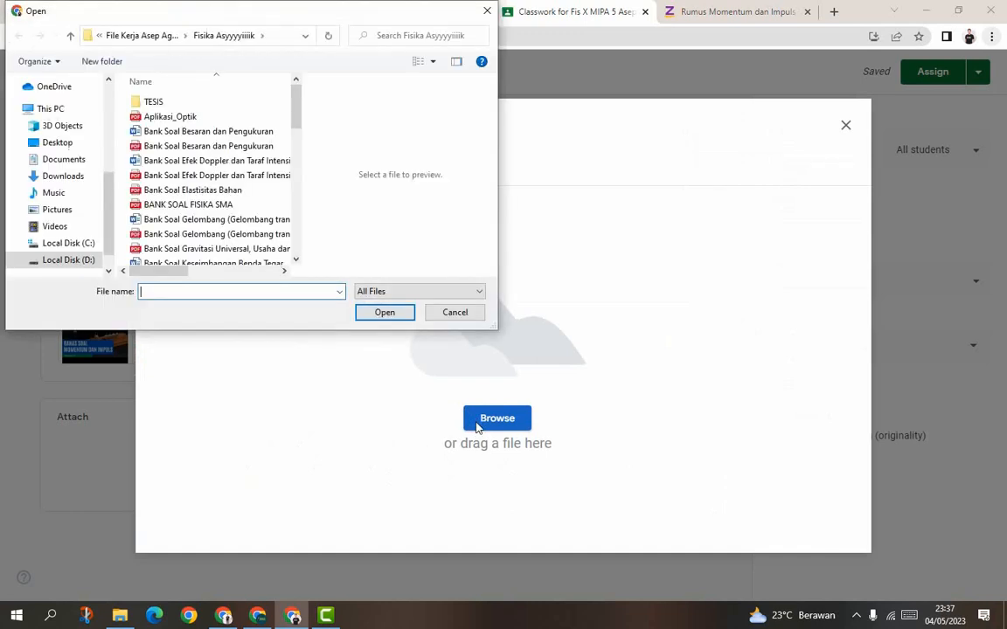
pyautogui.scroll(-5, 210, 174)
pyautogui.click(230, 186)
pyautogui.click(385, 314)
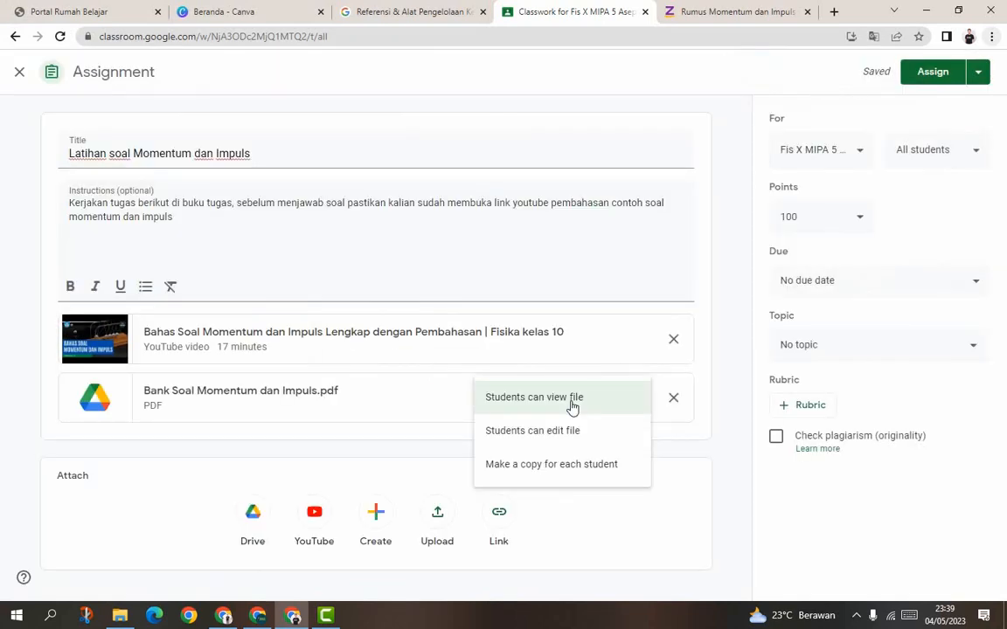
# Set the sharing of the attached Bank Soal Momentum dan Impuls.pdf to make a copy for each student.
pyautogui.click(461, 448)
pyautogui.click(591, 409)
pyautogui.click(598, 468)
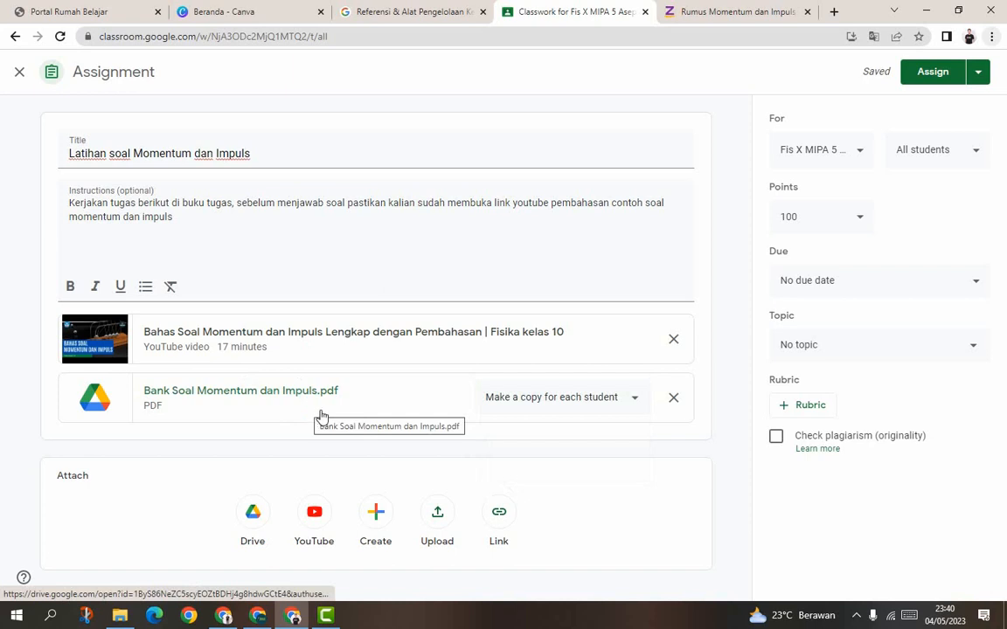
pyautogui.click(922, 150)
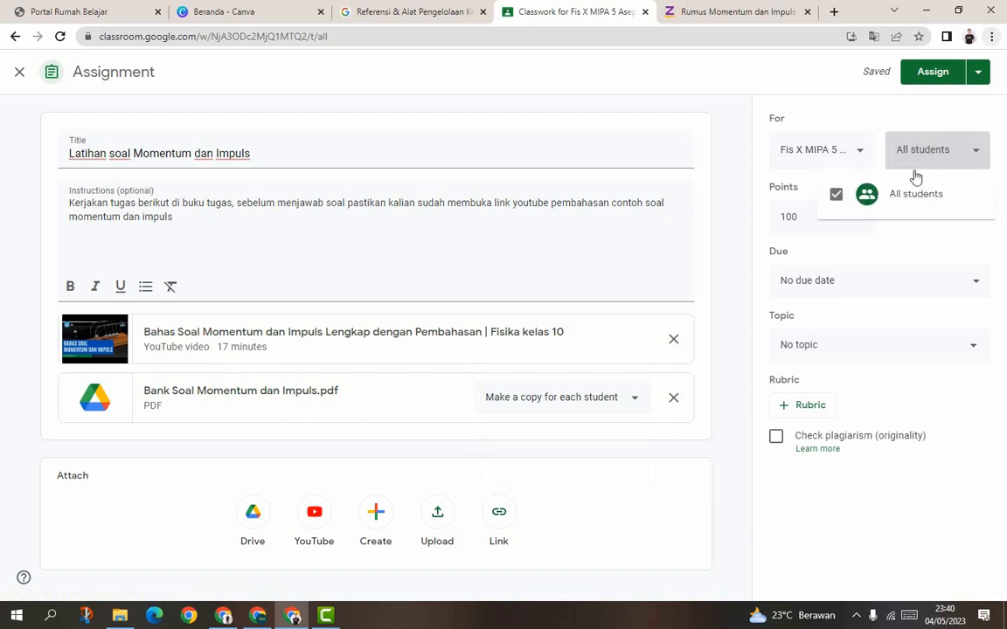
pyautogui.click(891, 222)
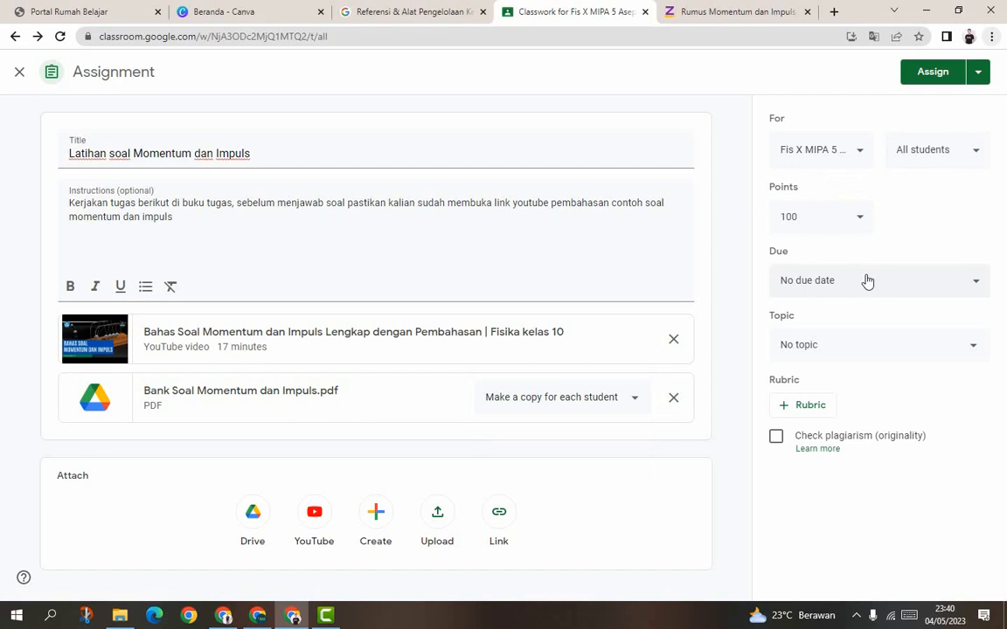
pyautogui.click(797, 278)
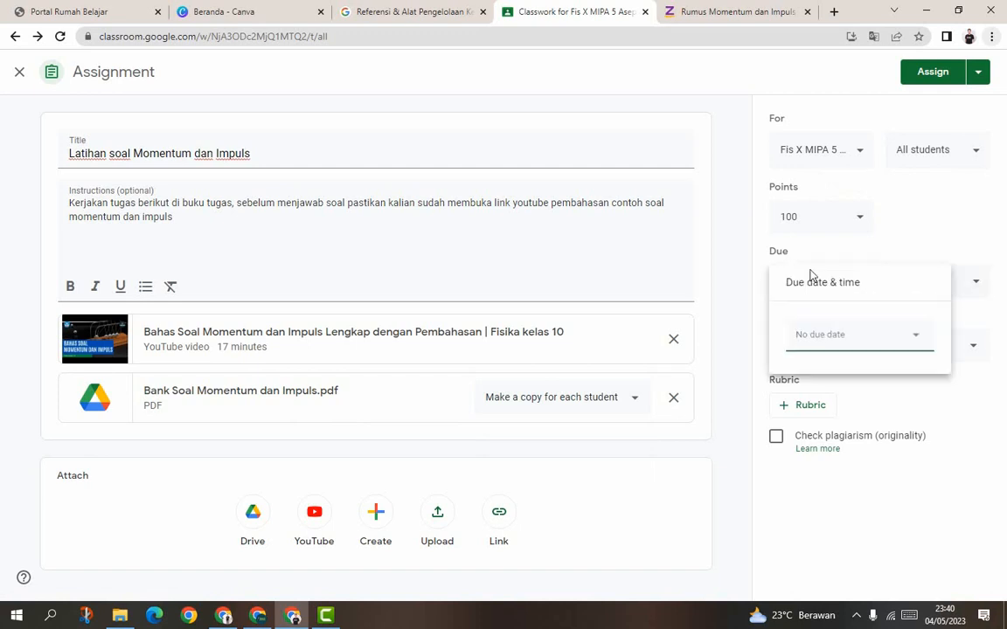
pyautogui.click(915, 347)
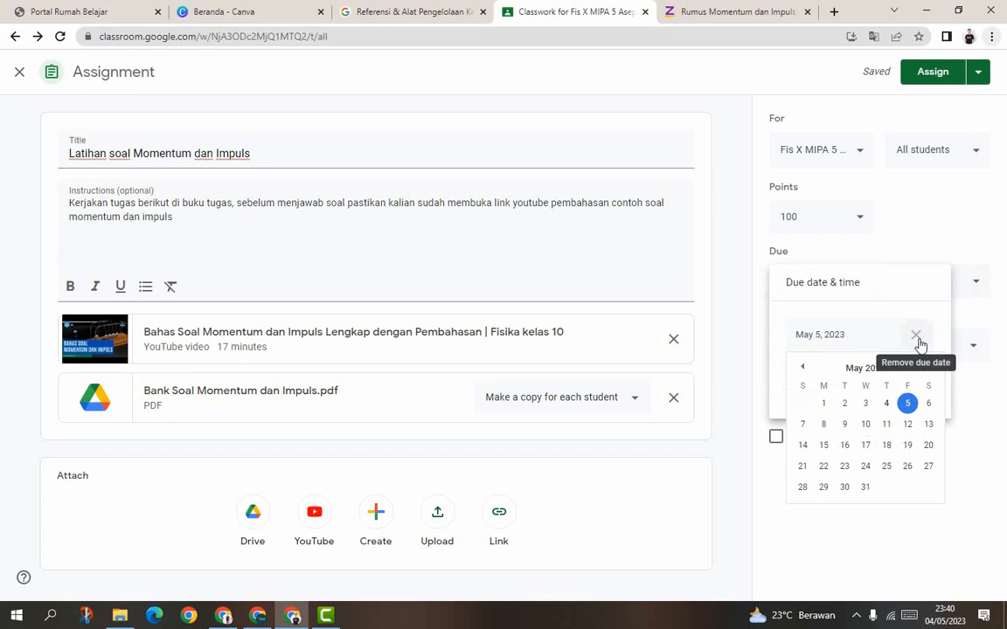
pyautogui.click(947, 242)
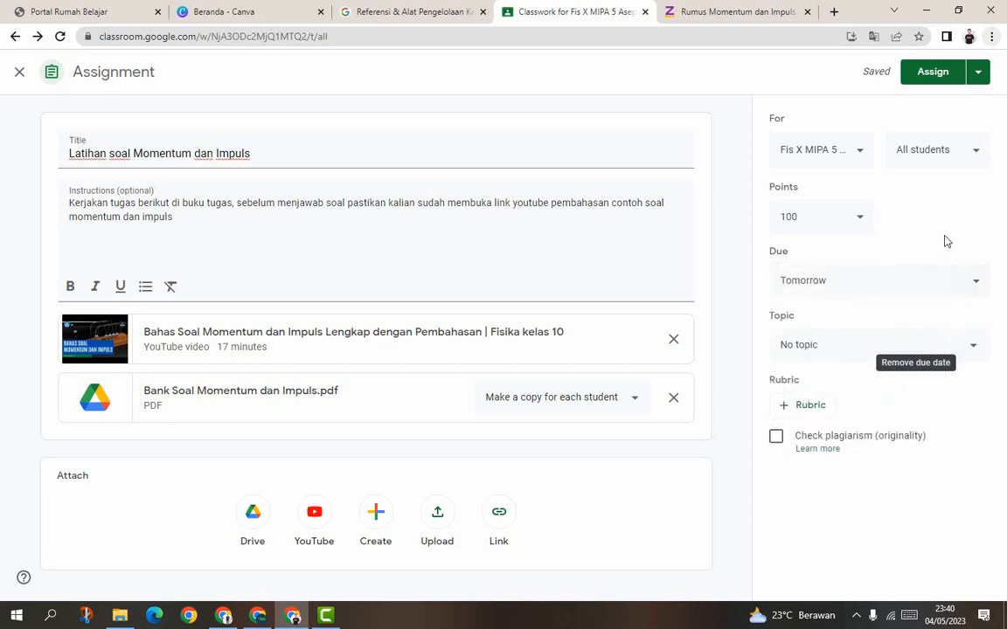
pyautogui.click(940, 284)
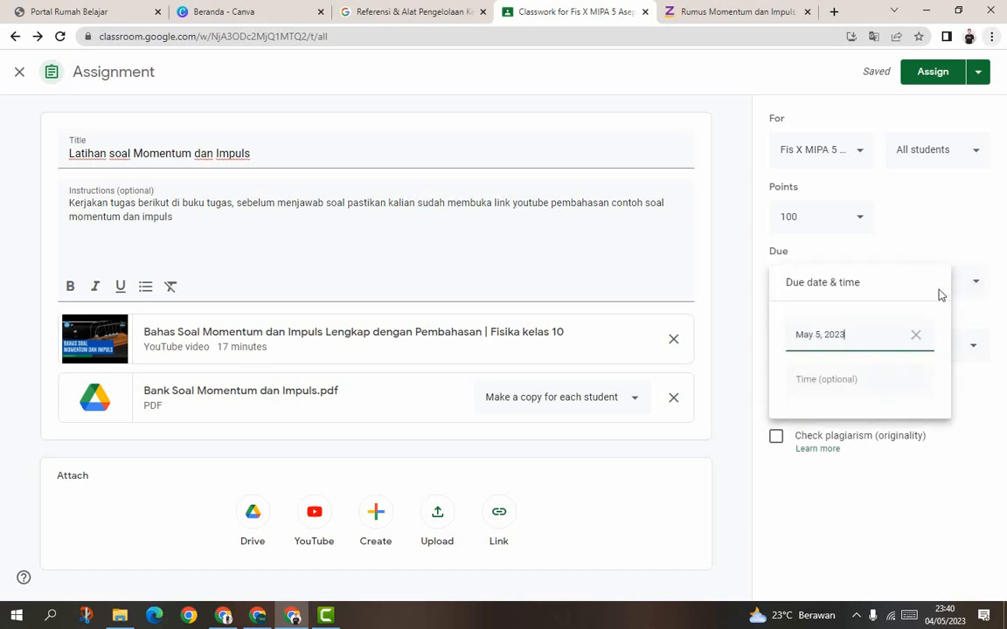
pyautogui.click(915, 335)
pyautogui.click(944, 232)
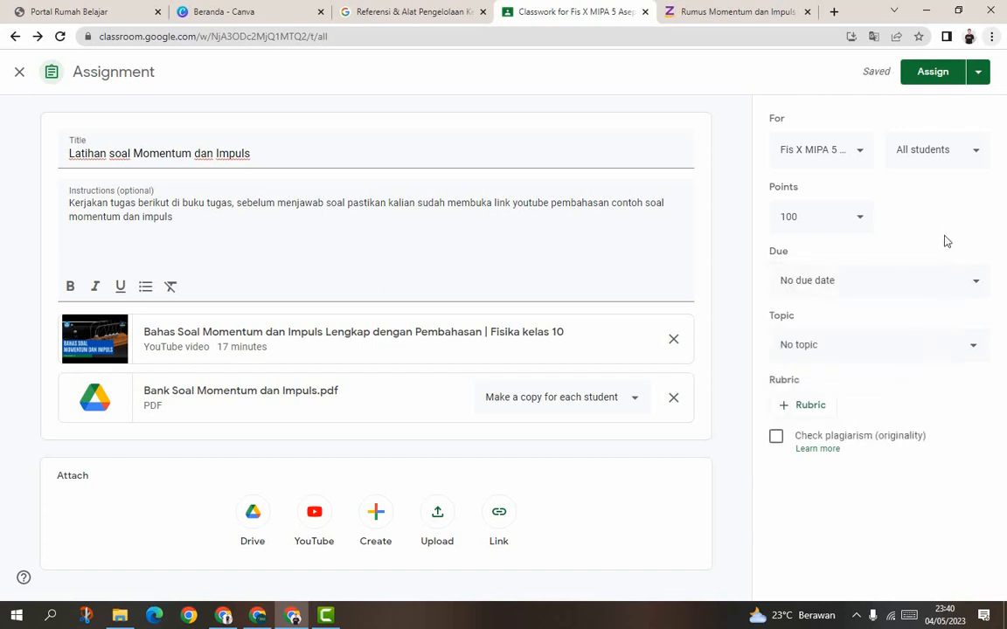
# Set the assignment's due date to May 19, 2023 at 11:59 PM and assign the topic Pertemuan 11 Mei 2023.
pyautogui.click(961, 289)
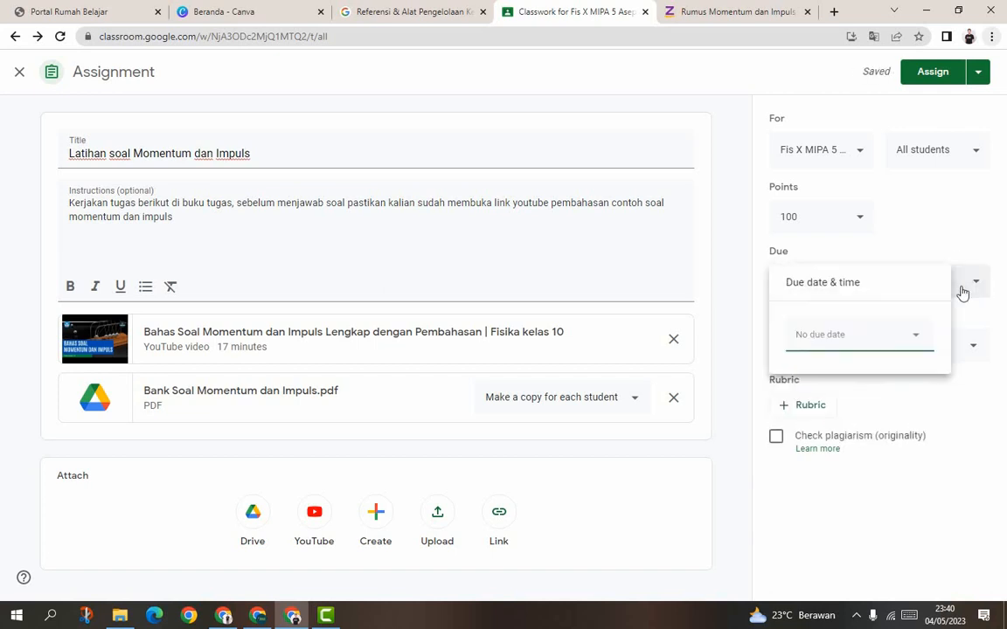
pyautogui.click(915, 339)
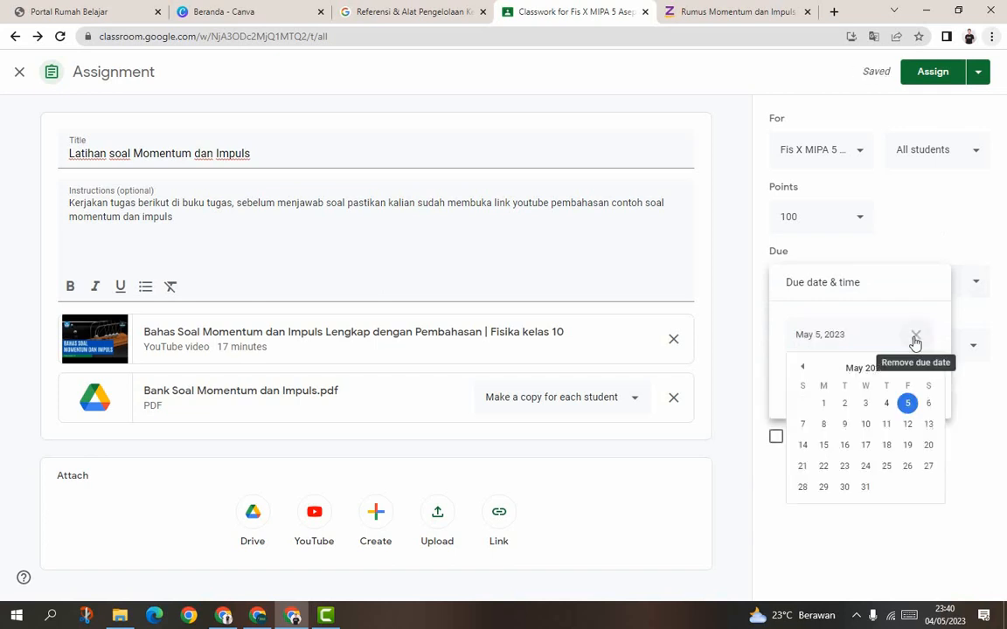
pyautogui.click(909, 446)
pyautogui.click(864, 382)
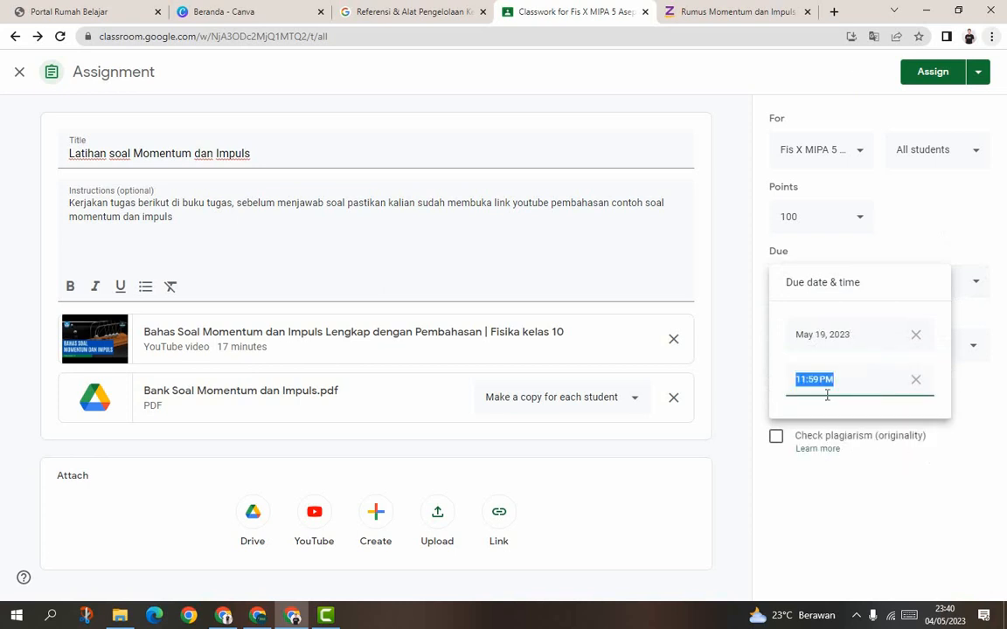
pyautogui.click(909, 251)
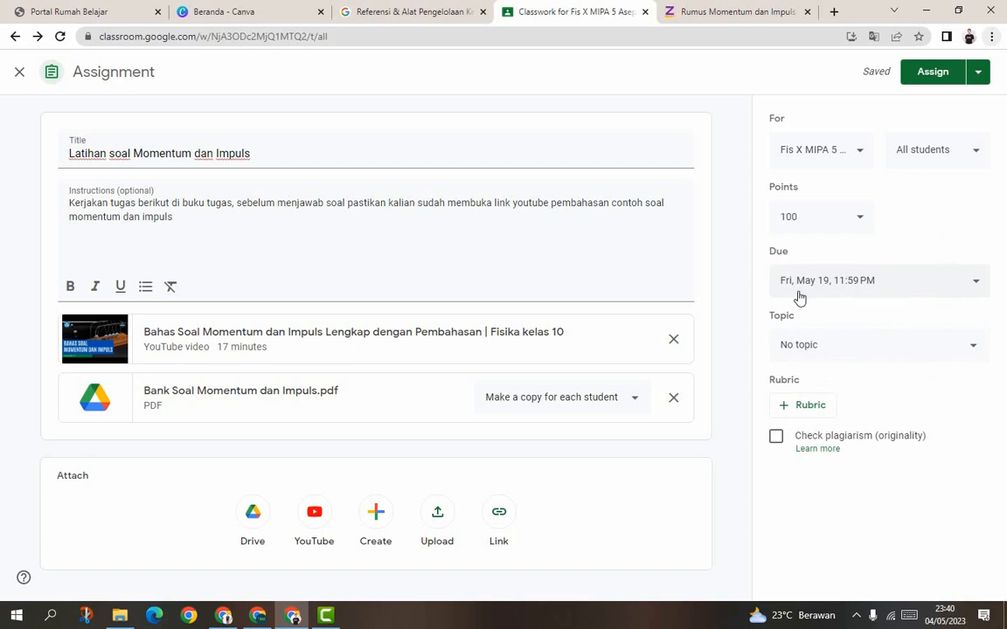
pyautogui.click(832, 346)
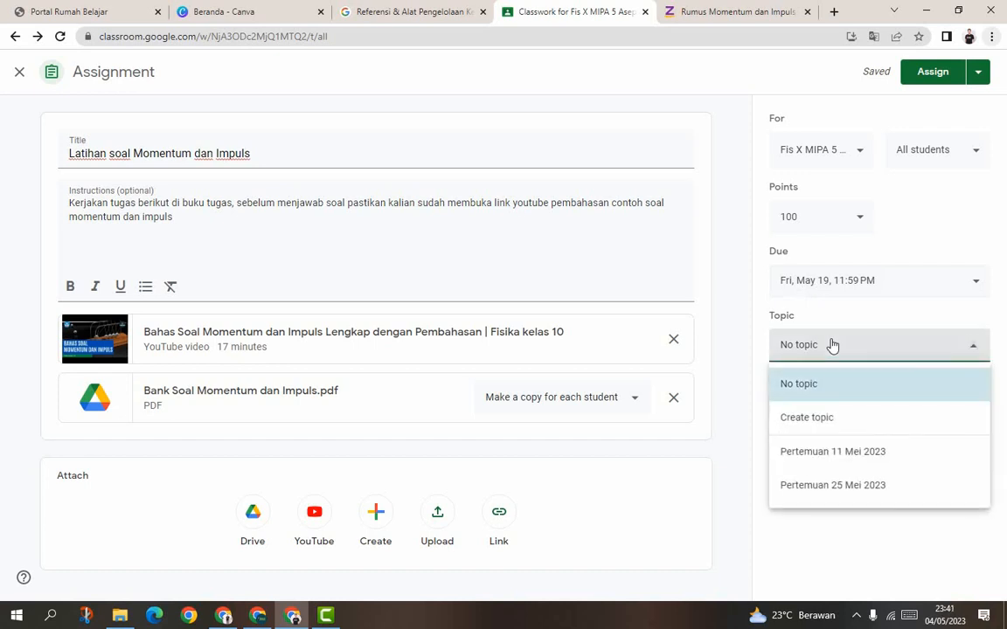
pyautogui.click(852, 450)
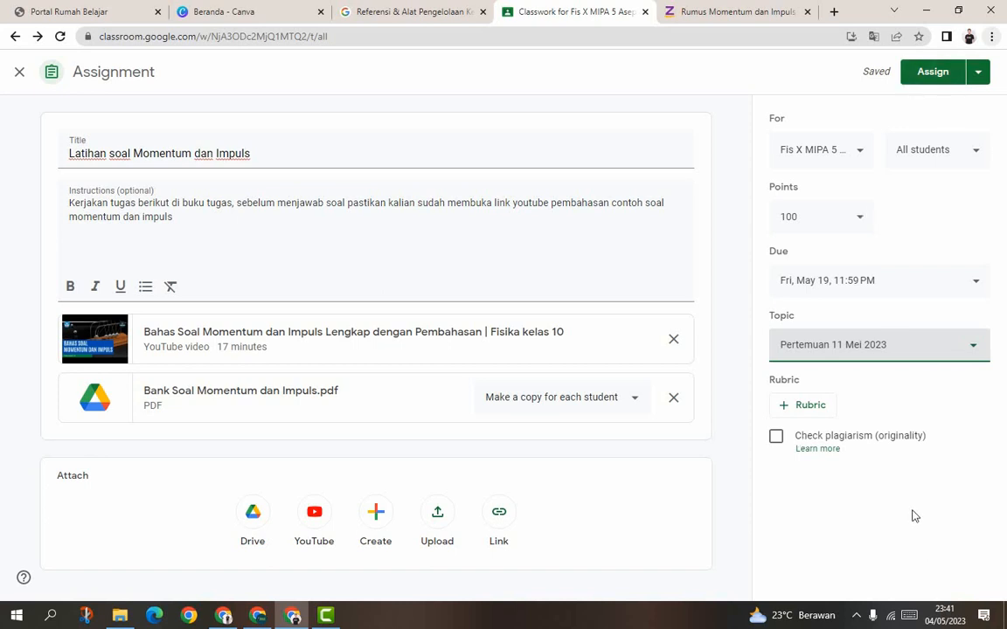
# Schedule the assignment for May 11, 2023 at 7:30 AM and move the Momentum dan Impuls material above it in the topic.
pyautogui.click(980, 74)
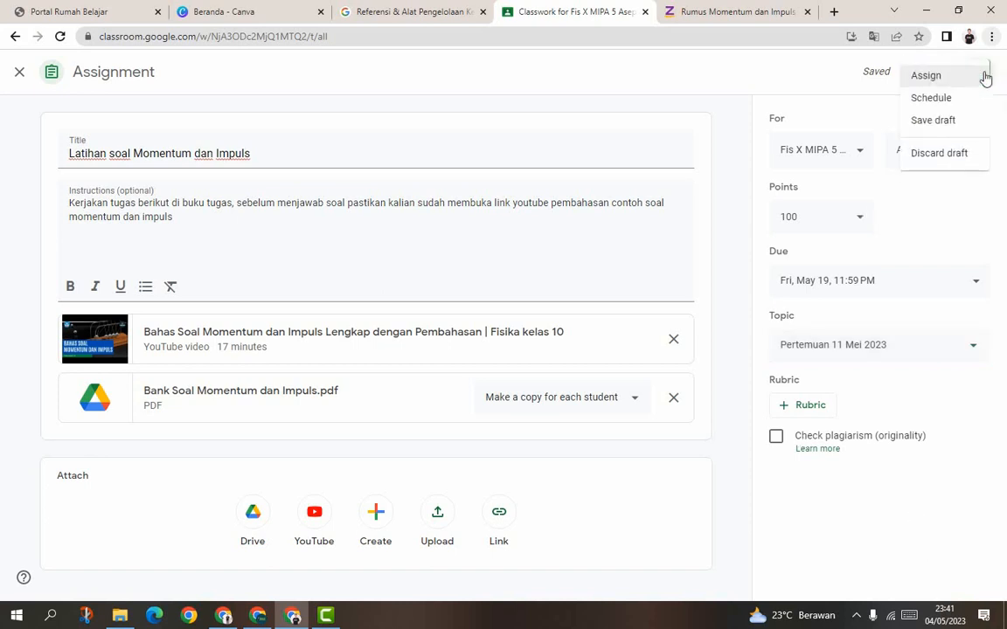
pyautogui.click(967, 103)
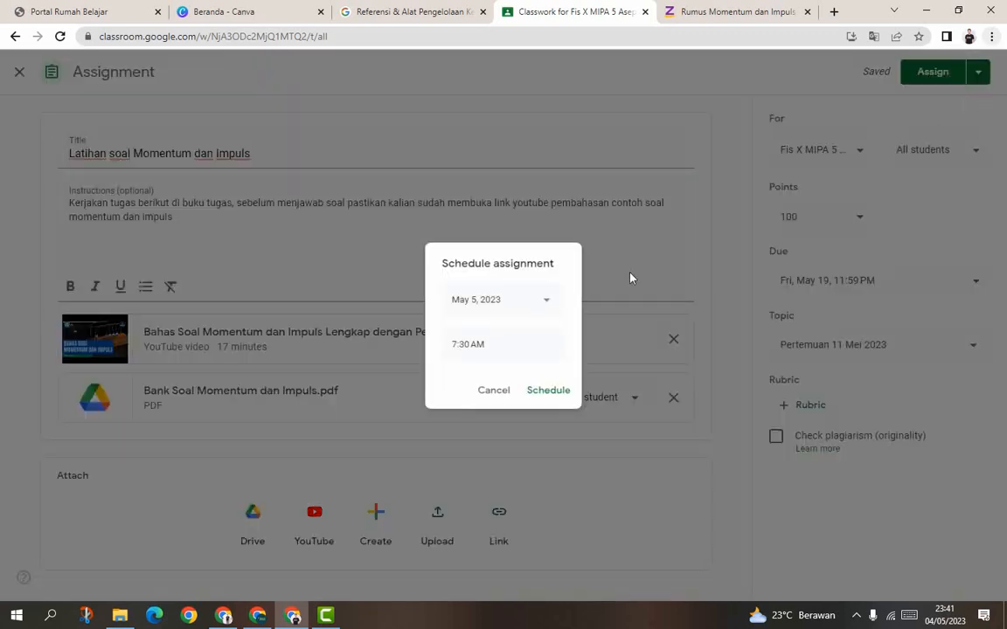
pyautogui.click(547, 301)
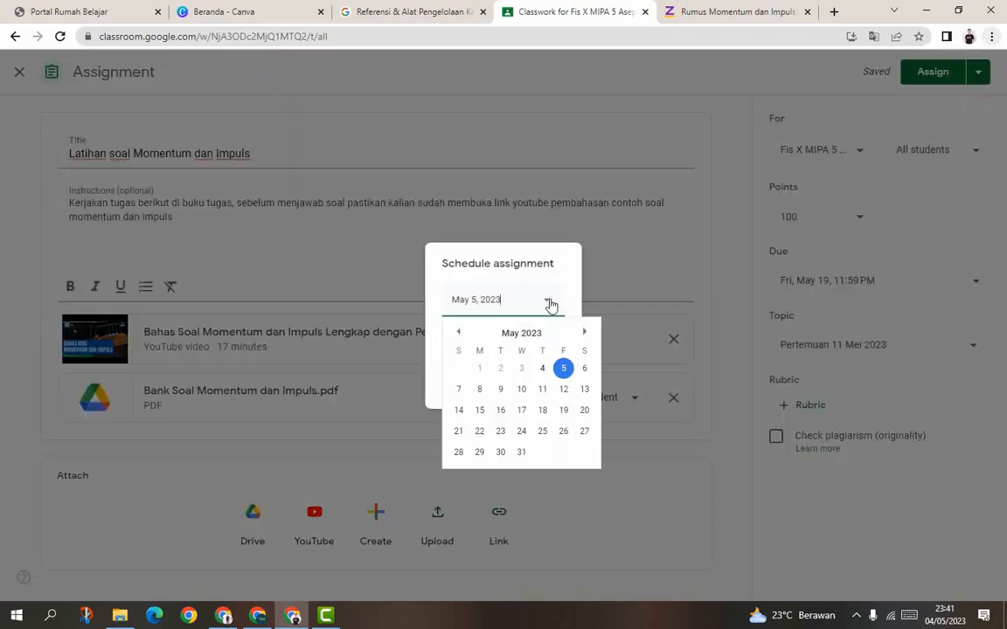
pyautogui.click(542, 391)
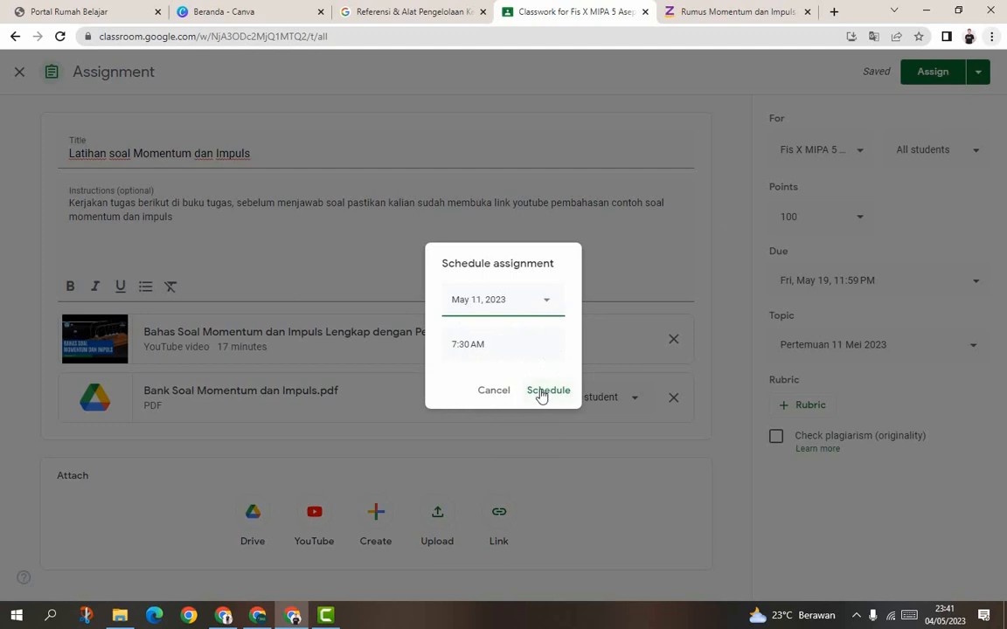
pyautogui.click(549, 395)
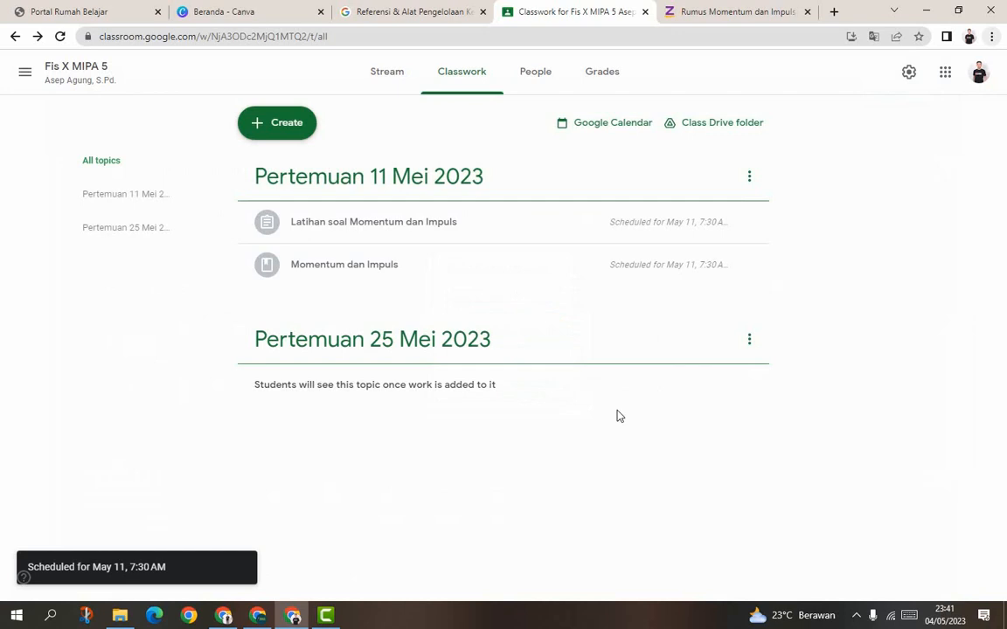
pyautogui.moveTo(351, 269); pyautogui.dragTo(362, 240)
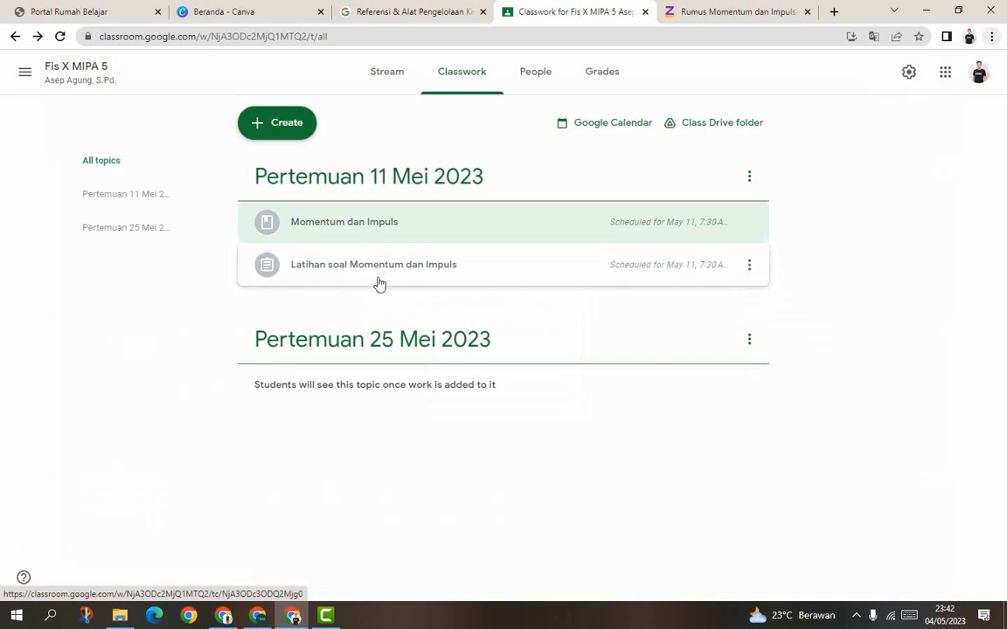
# Start a new quiz assignment in the classwork and open its attached blank form.
pyautogui.click(288, 140)
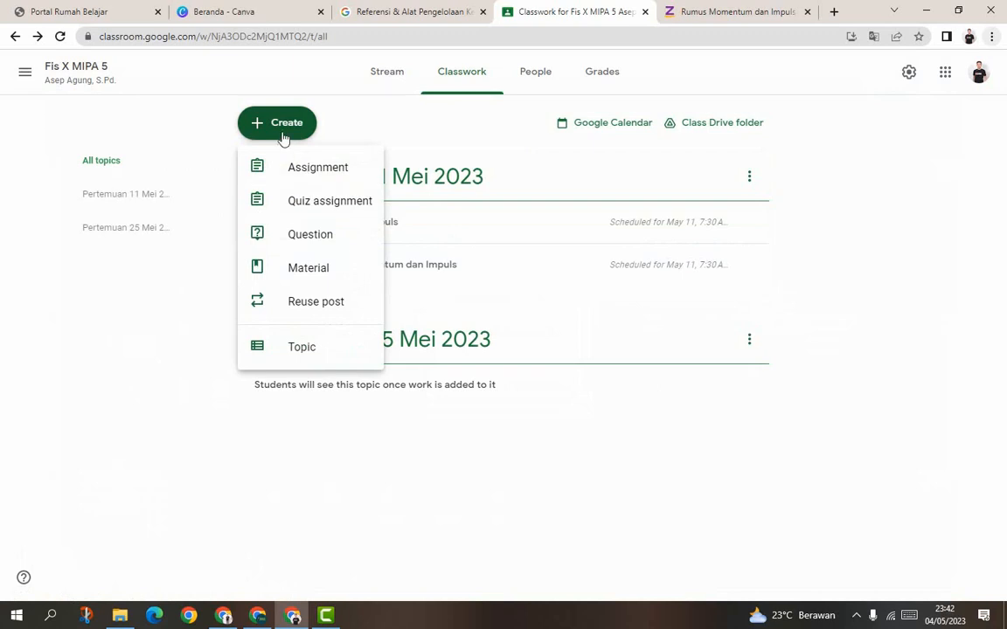
pyautogui.click(324, 201)
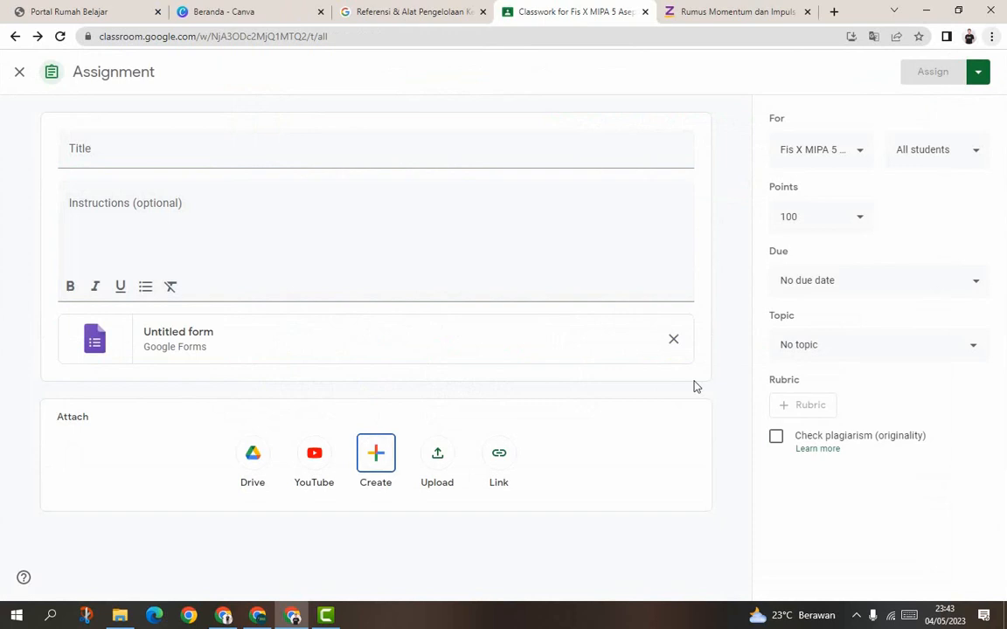
pyautogui.click(529, 346)
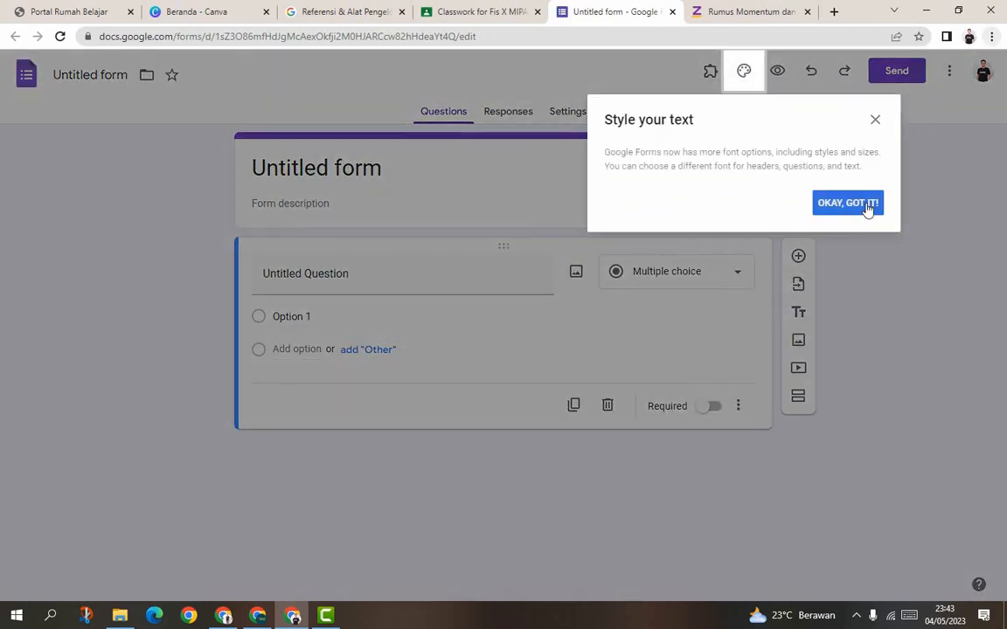
# Dismiss the text styling notice, look over the blank form's title and question area, and close the form.
pyautogui.click(865, 207)
pyautogui.click(537, 177)
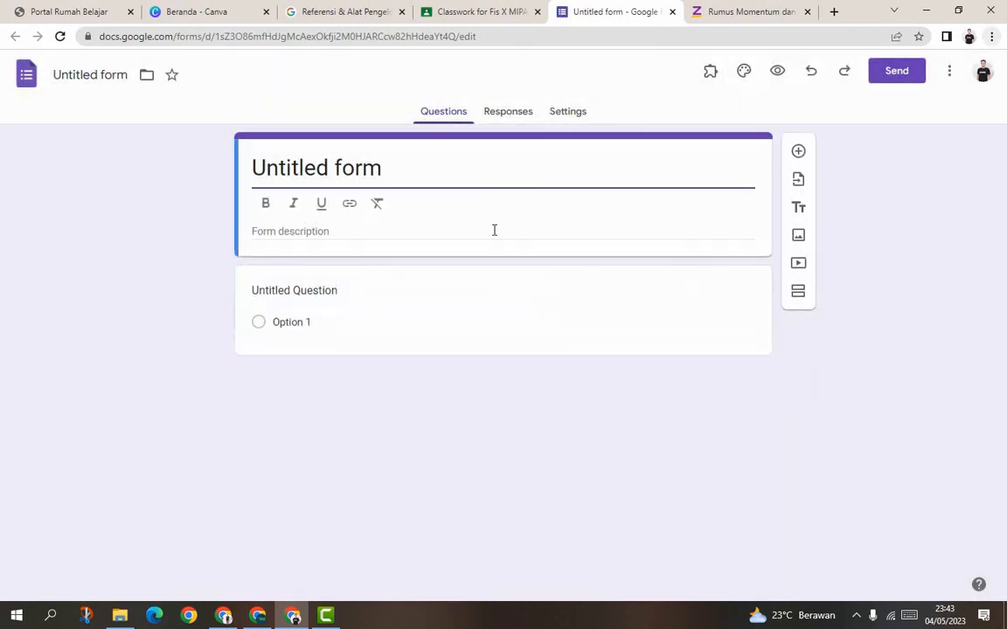
pyautogui.click(836, 402)
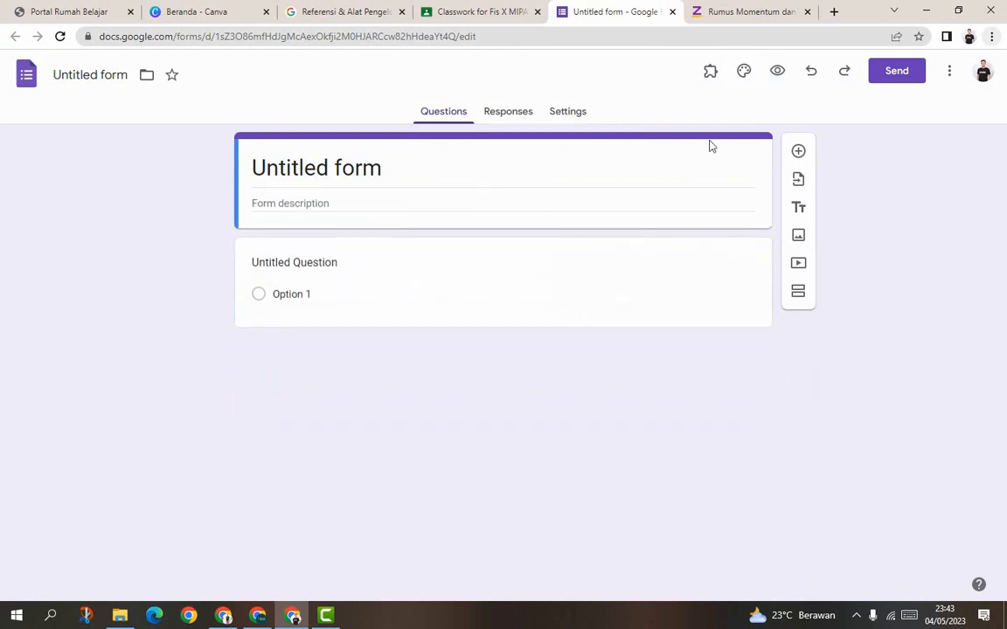
pyautogui.click(672, 13)
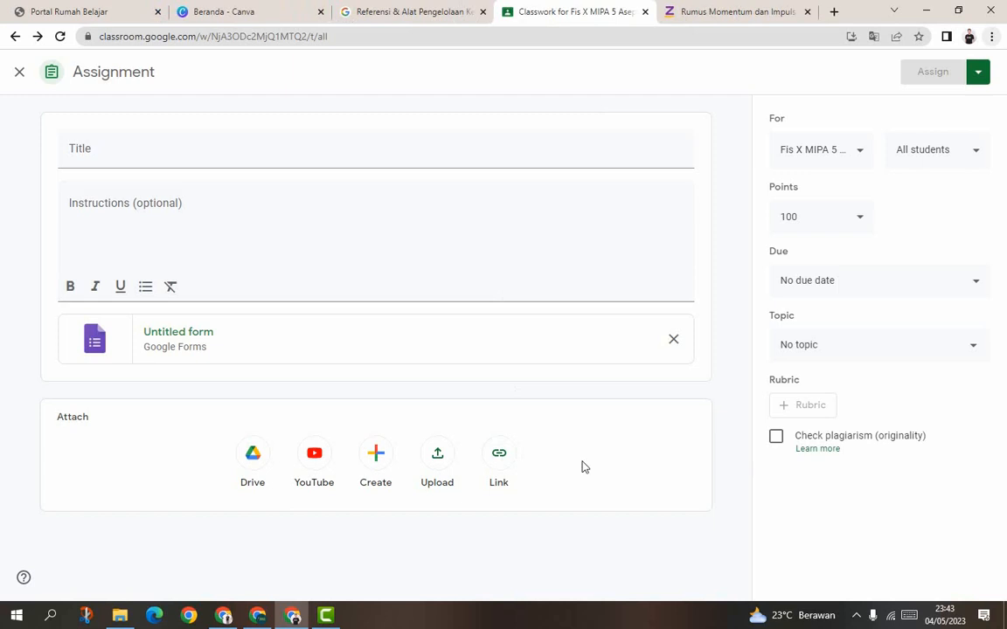
# Remove the untitled form from the assignment and copy the share link of the existing form PTS FISIKA X MIPA GENAP KODE B.
pyautogui.click(674, 340)
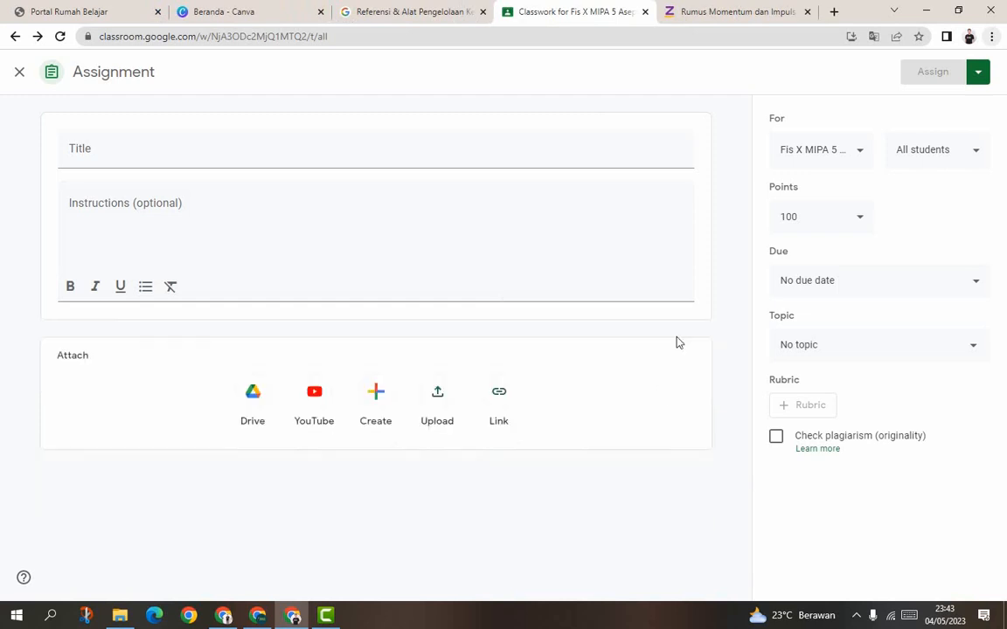
pyautogui.click(500, 395)
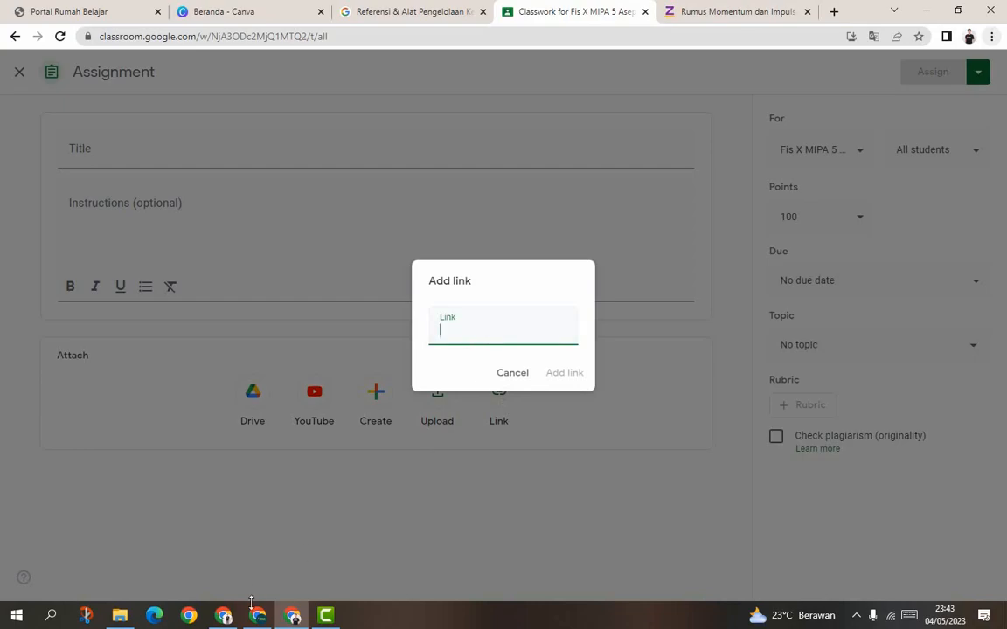
pyautogui.click(224, 614)
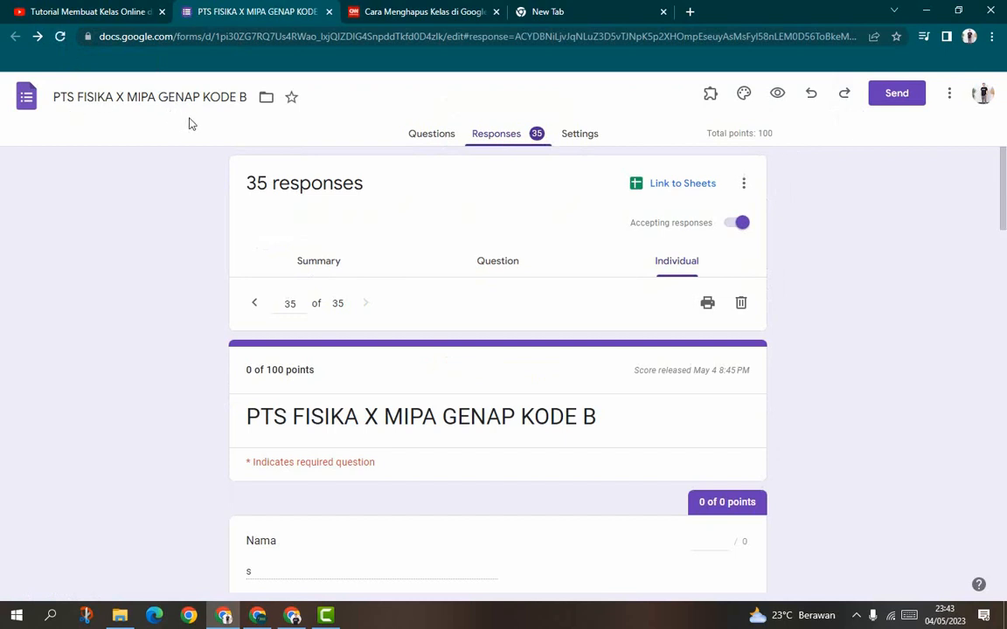
pyautogui.click(895, 94)
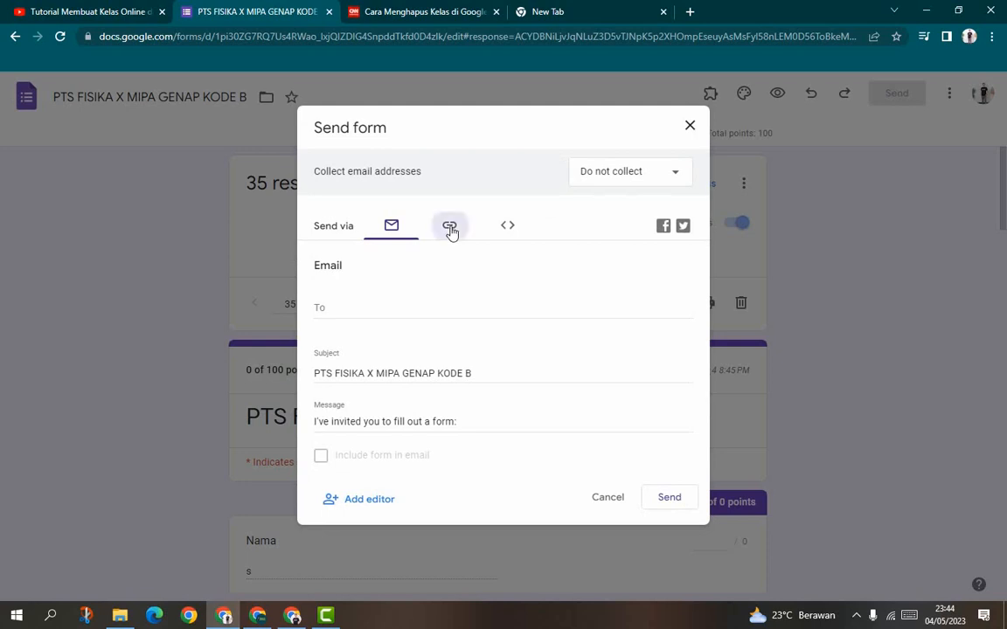
pyautogui.click(450, 229)
pyautogui.click(421, 292)
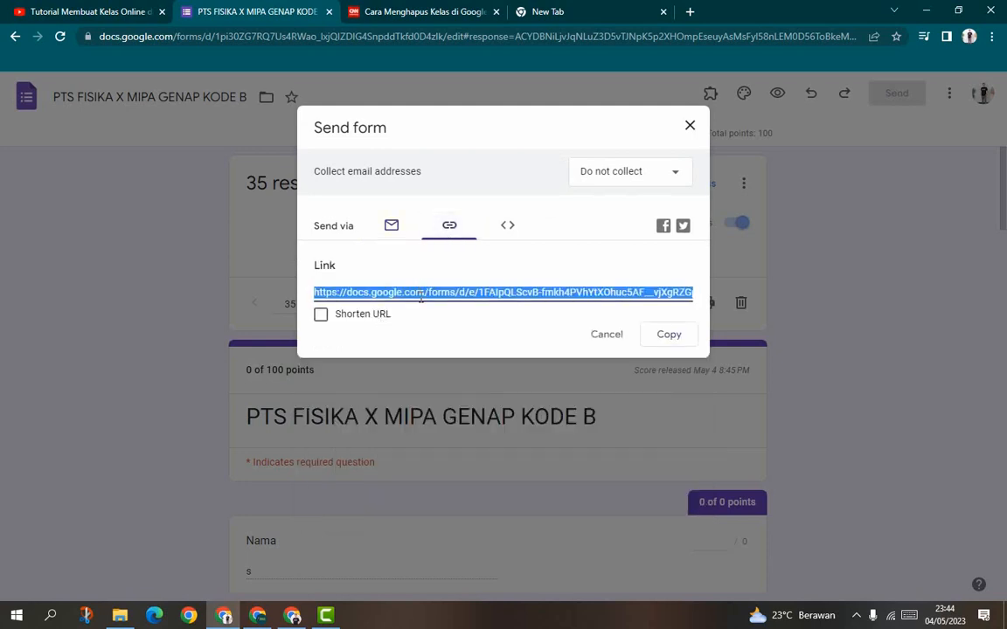
pyautogui.click(671, 338)
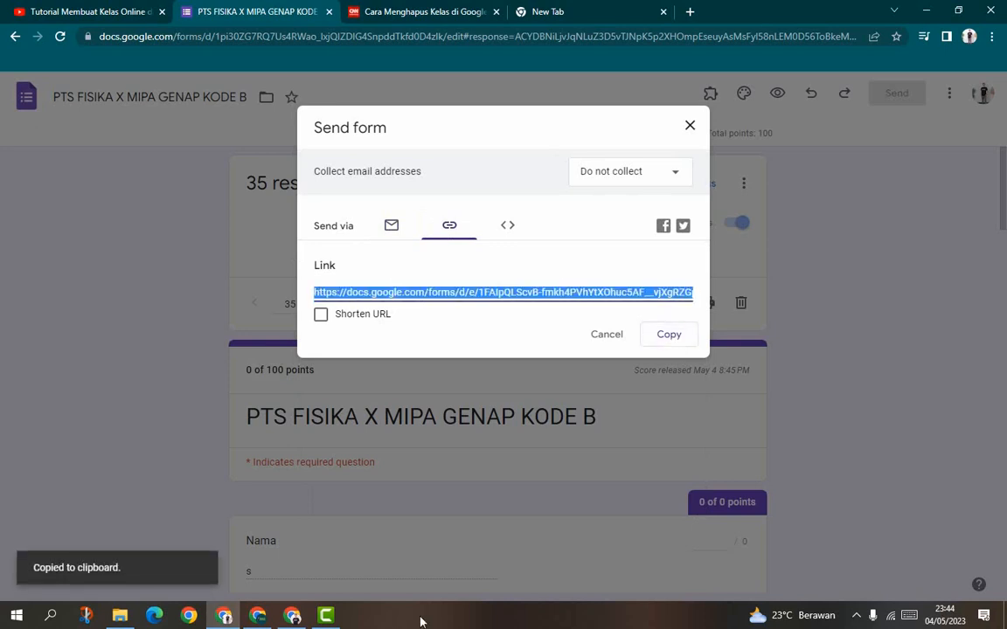
# Return to the Classroom assignment and attach the copied form link to it.
pyautogui.click(292, 615)
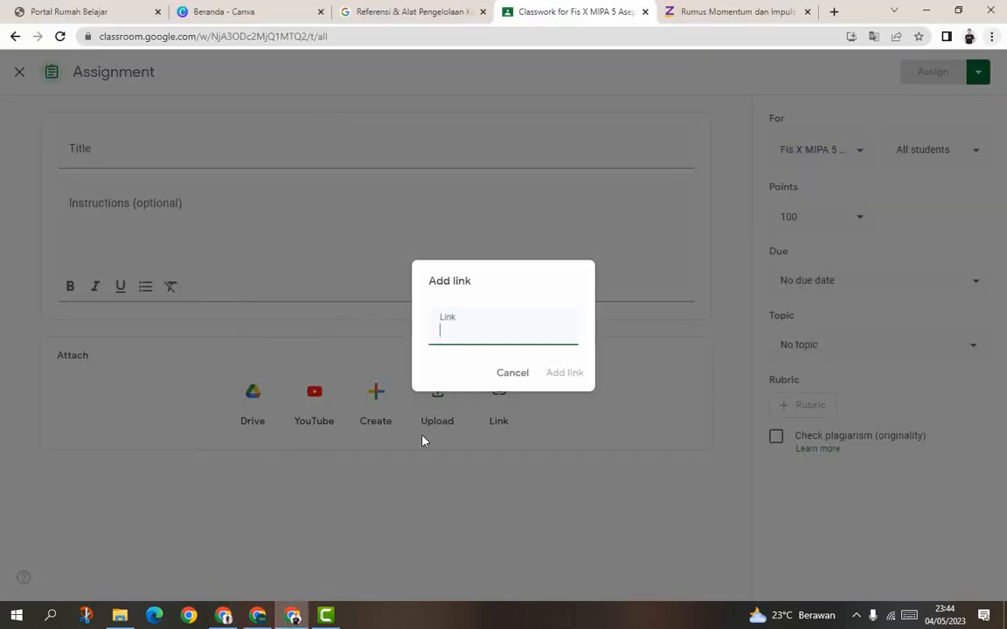
pyautogui.hotkey('ctrl', 'v')
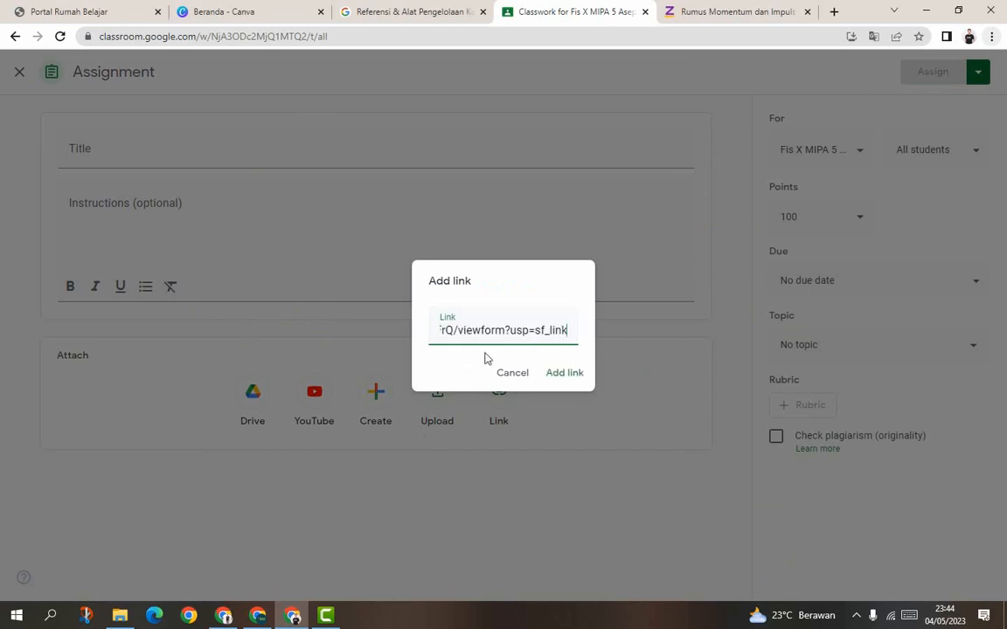
pyautogui.click(554, 373)
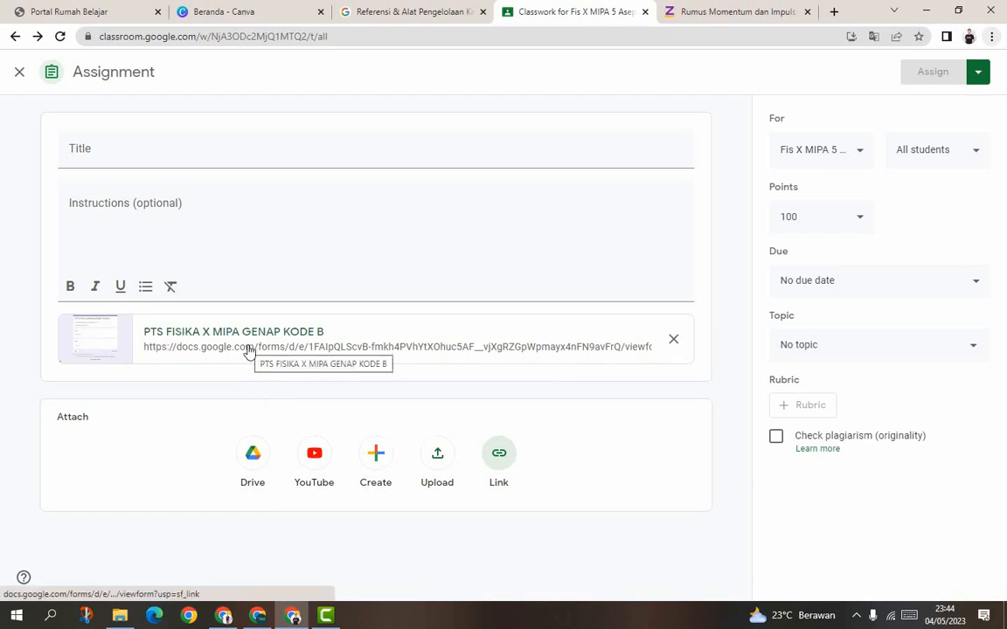
# Title the assignment "UH Fisika Momentum dan Impuls" and enter the instructions "Kerjakan soal dengan sebaik mungkin".
pyautogui.click(175, 153)
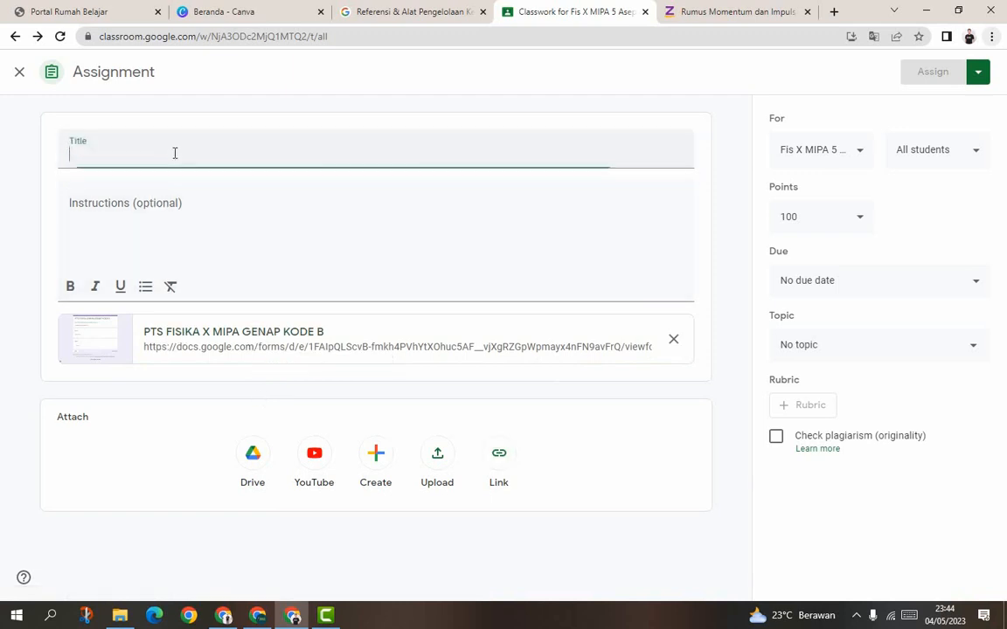
pyautogui.write('UH Fisika Mo')
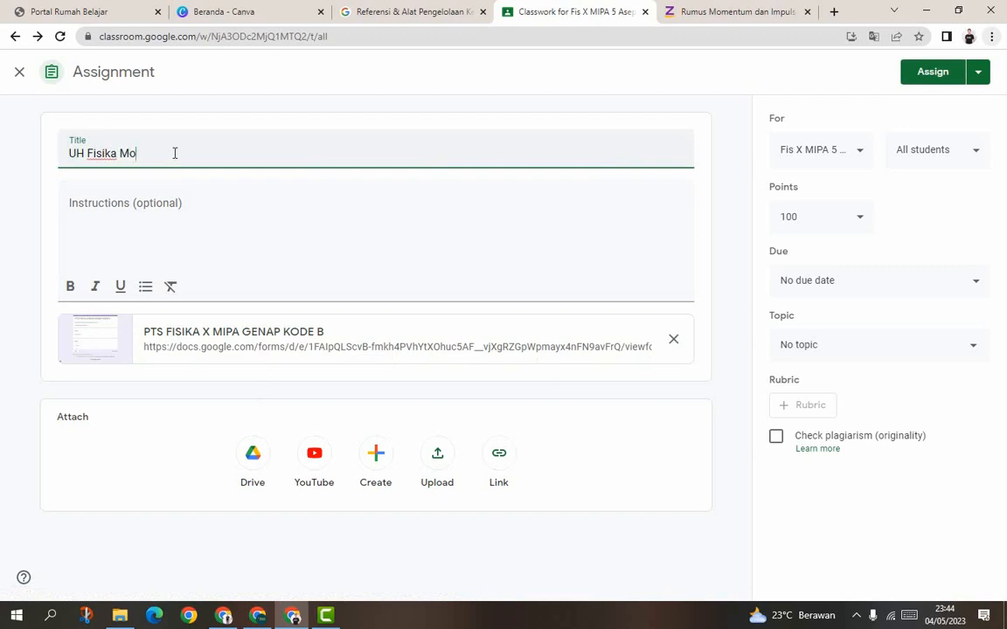
pyautogui.write('mentum dan Impuls')
pyautogui.click(137, 226)
pyautogui.write('Kerjakan so')
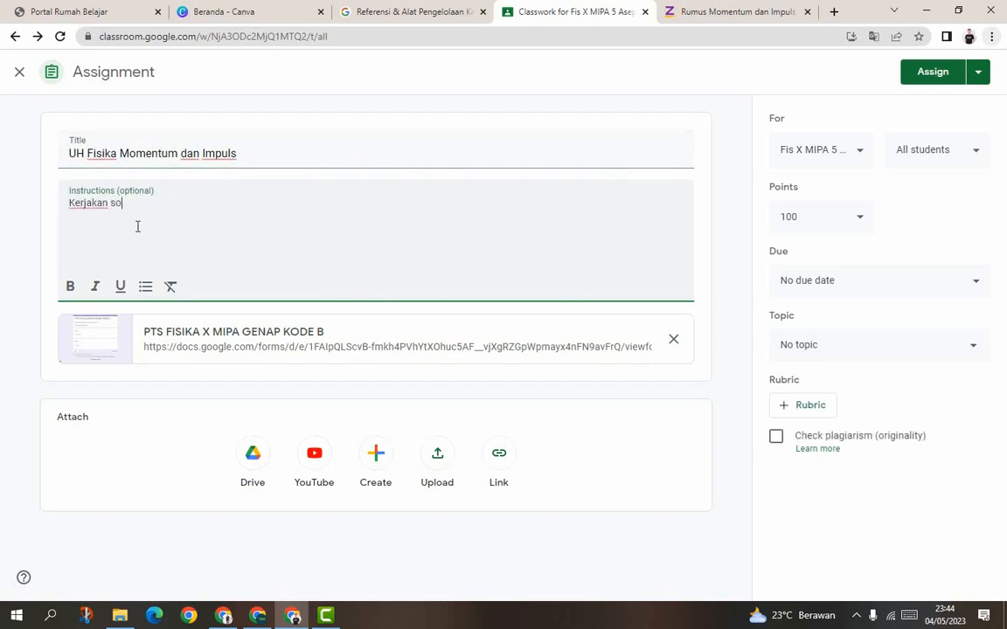
pyautogui.write('al dengan s')
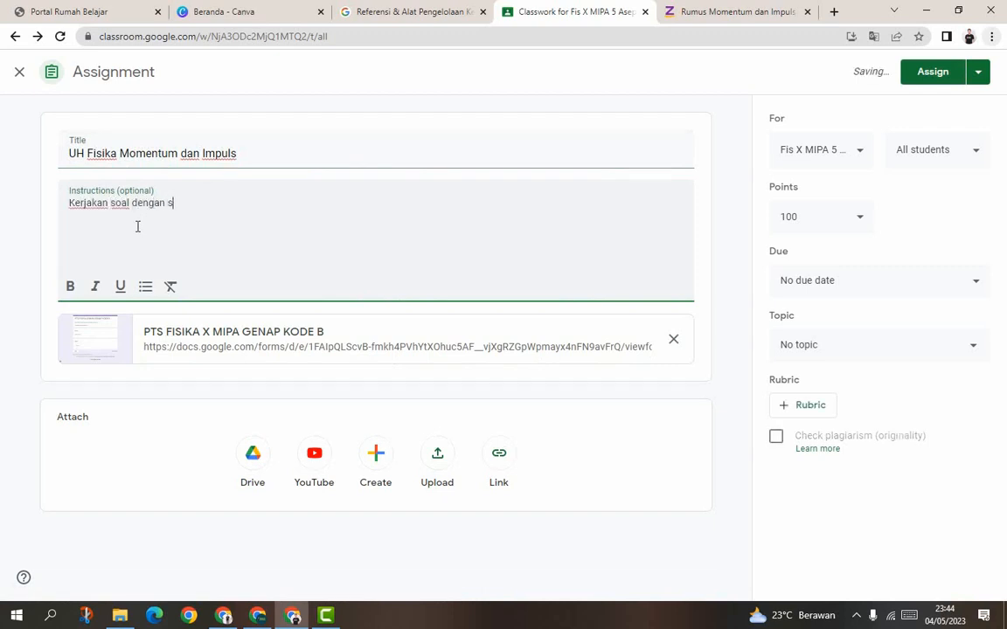
pyautogui.write('ebaik mungkin')
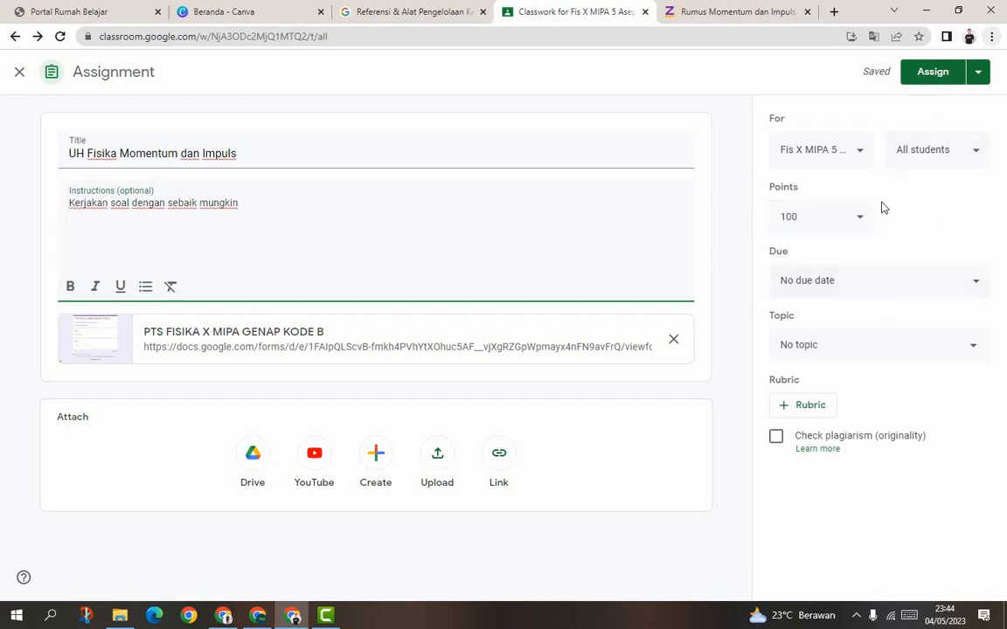
# Set the assignment's due date to May 26, 2023 at 11:59 PM and assign the topic Pertemuan 11 Mei 2023.
pyautogui.click(852, 292)
pyautogui.click(917, 340)
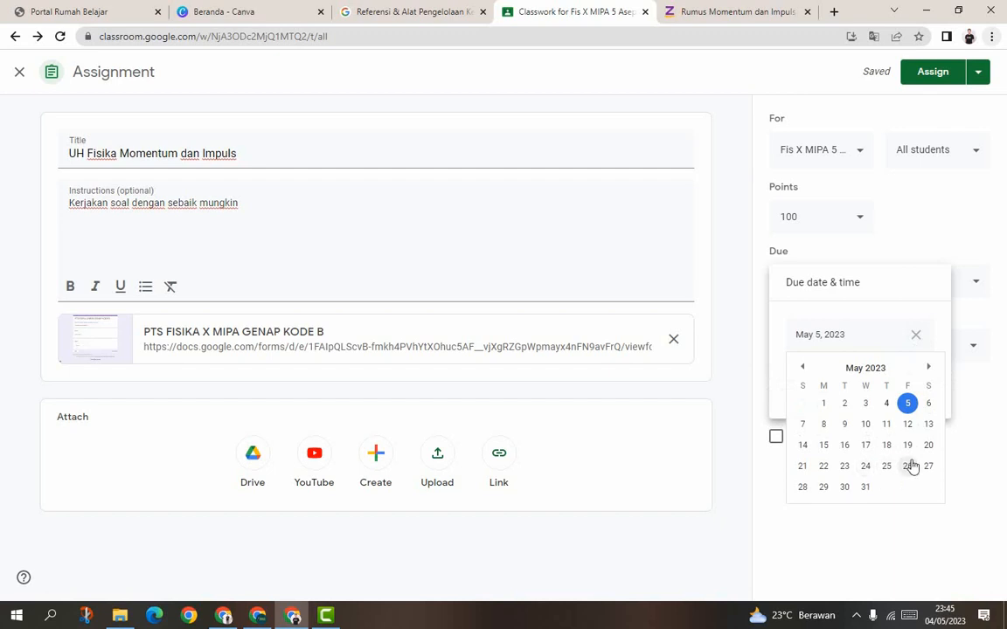
pyautogui.click(910, 466)
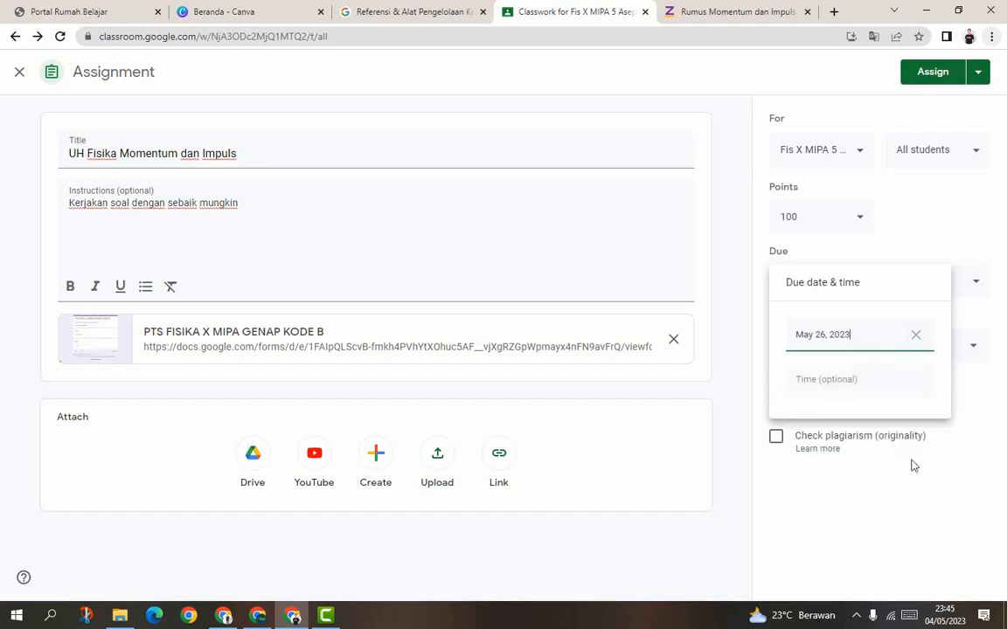
pyautogui.click(853, 381)
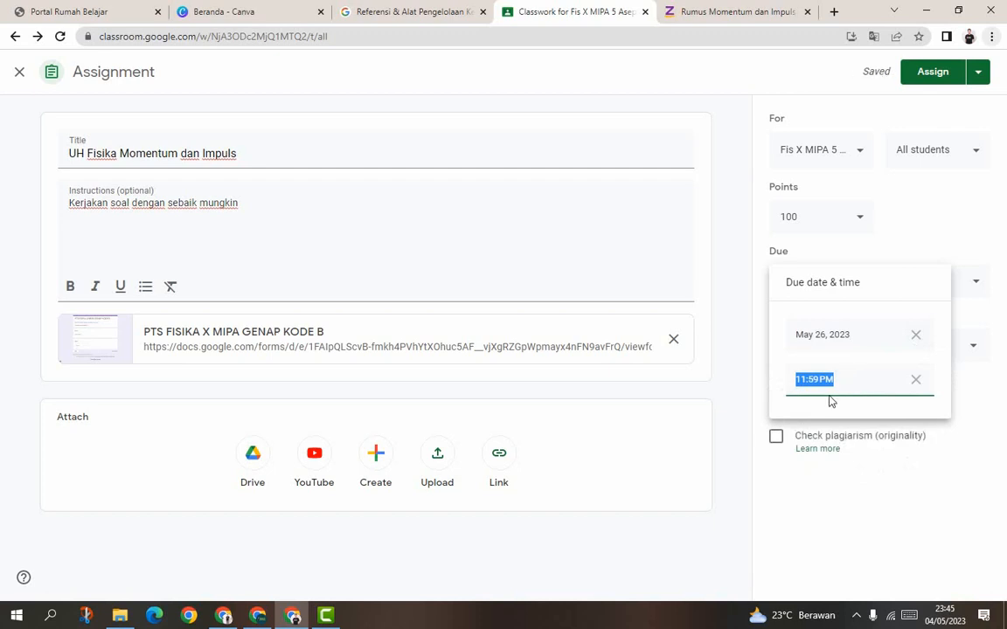
pyautogui.click(936, 214)
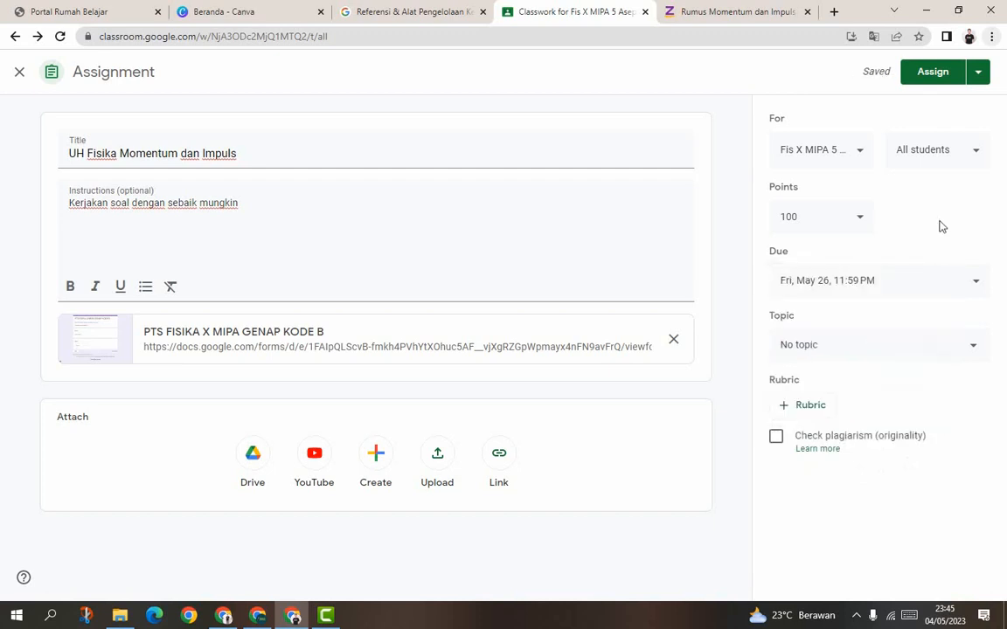
pyautogui.click(921, 353)
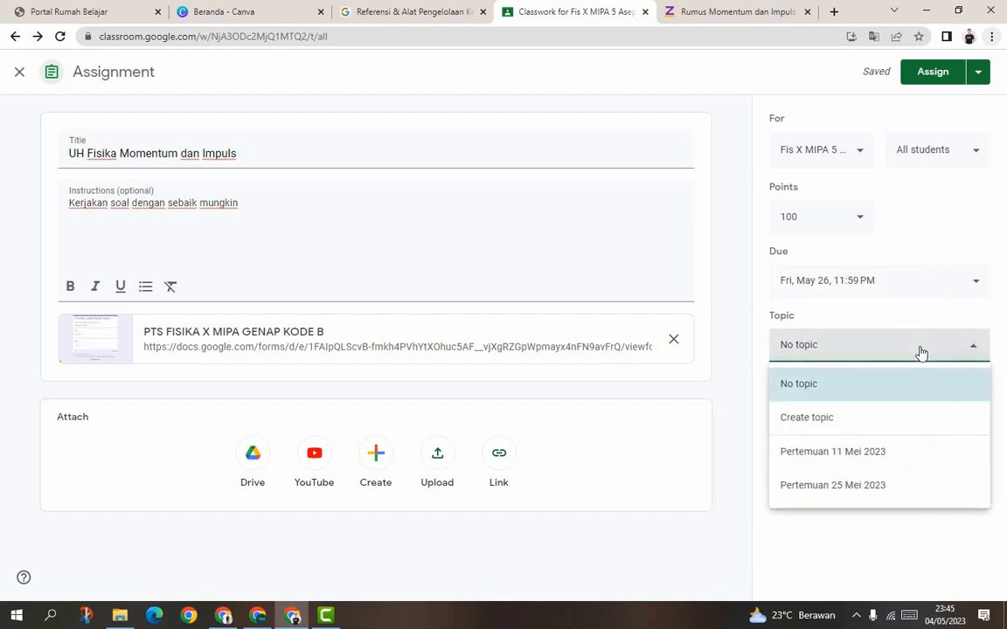
pyautogui.click(886, 450)
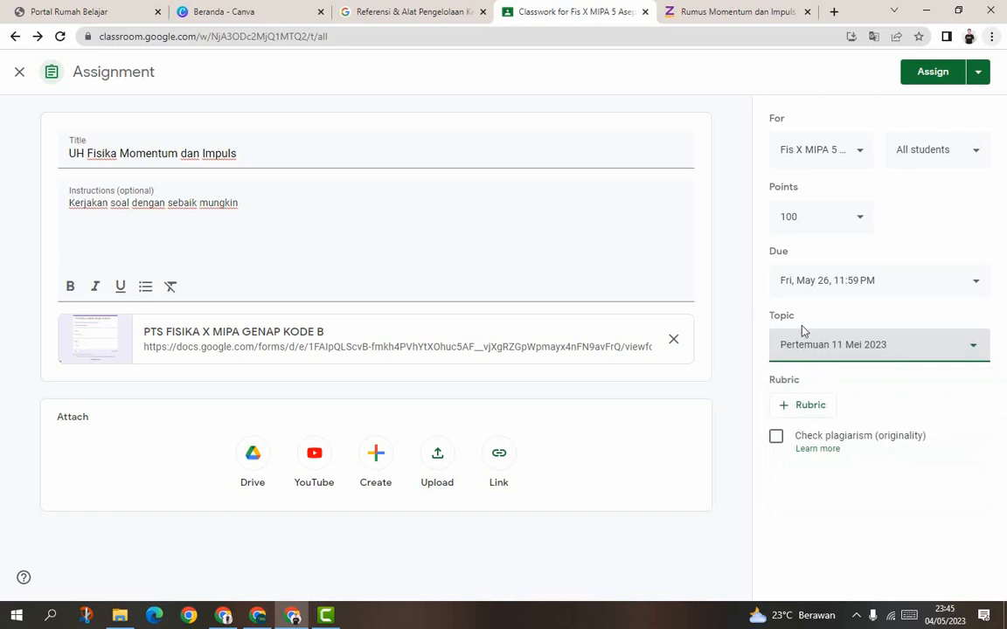
pyautogui.click(831, 353)
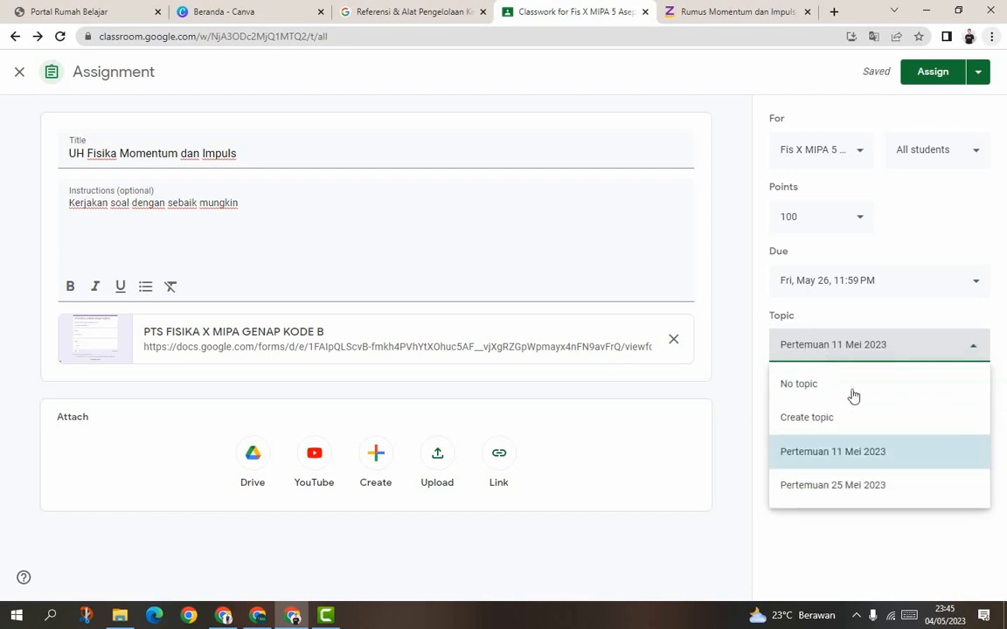
pyautogui.click(879, 456)
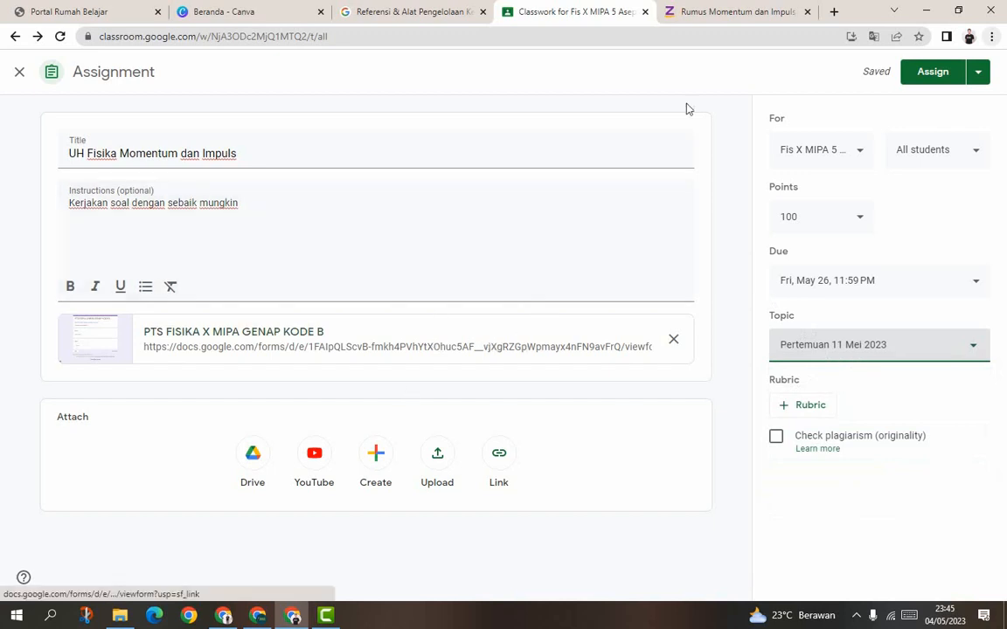
# Schedule the assignment for May 26, 2023 at 7:30 AM and move Latihan soal Momentum dan Impuls above it in the topic.
pyautogui.click(982, 77)
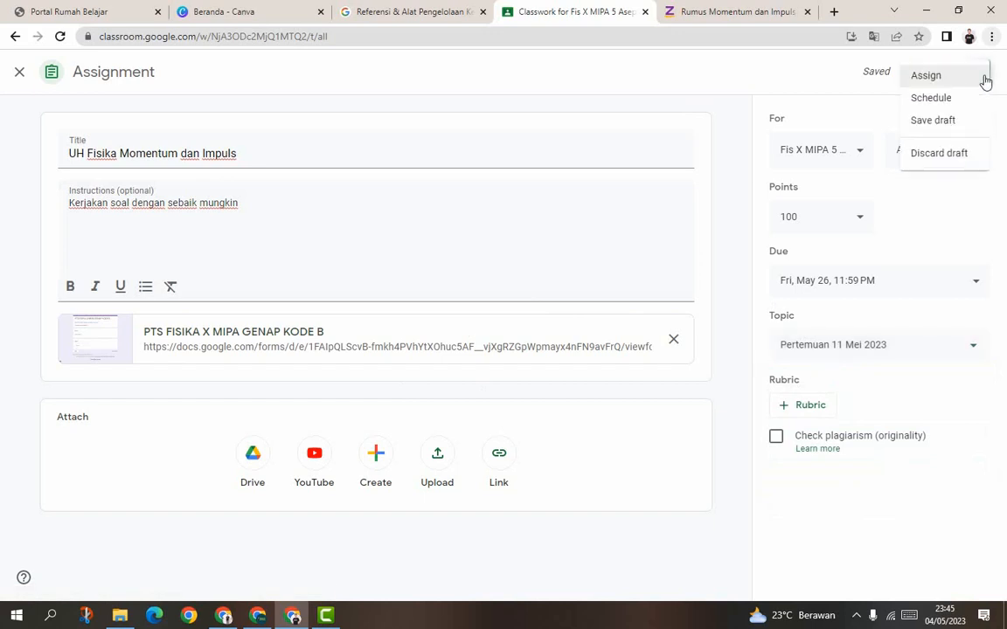
pyautogui.click(931, 102)
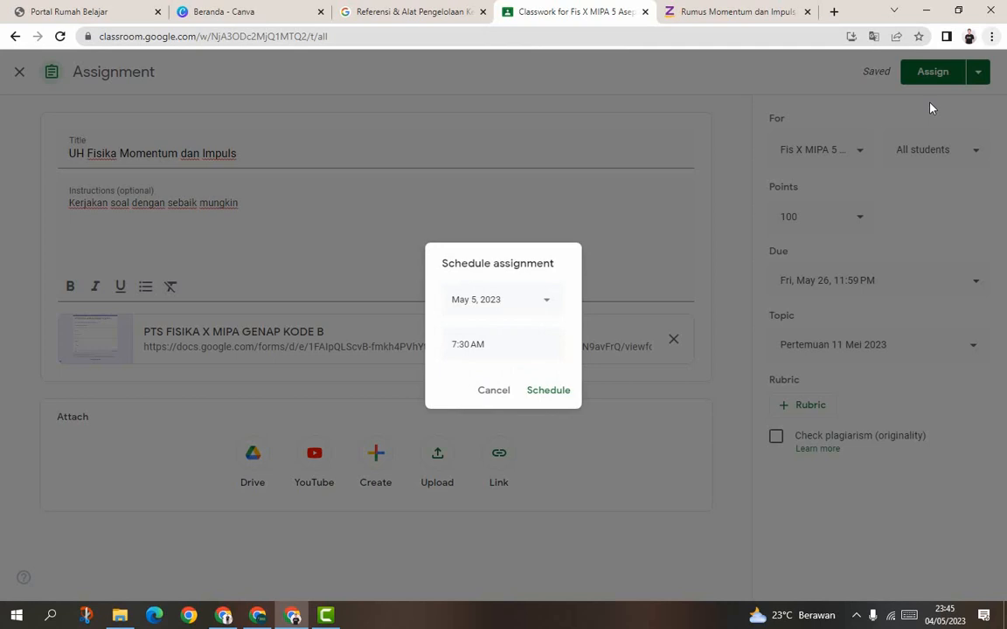
pyautogui.click(549, 301)
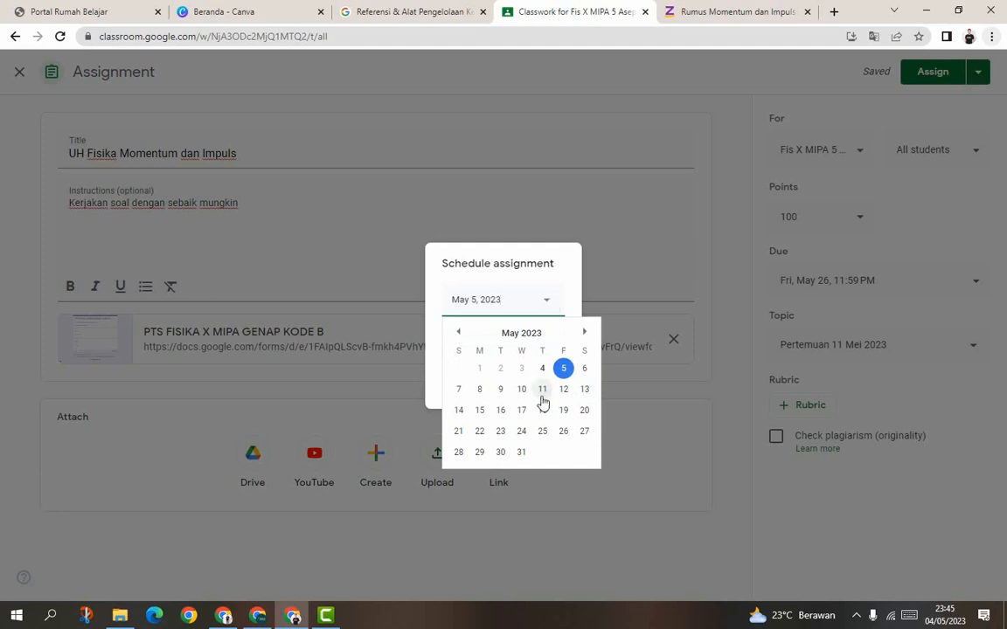
pyautogui.click(562, 437)
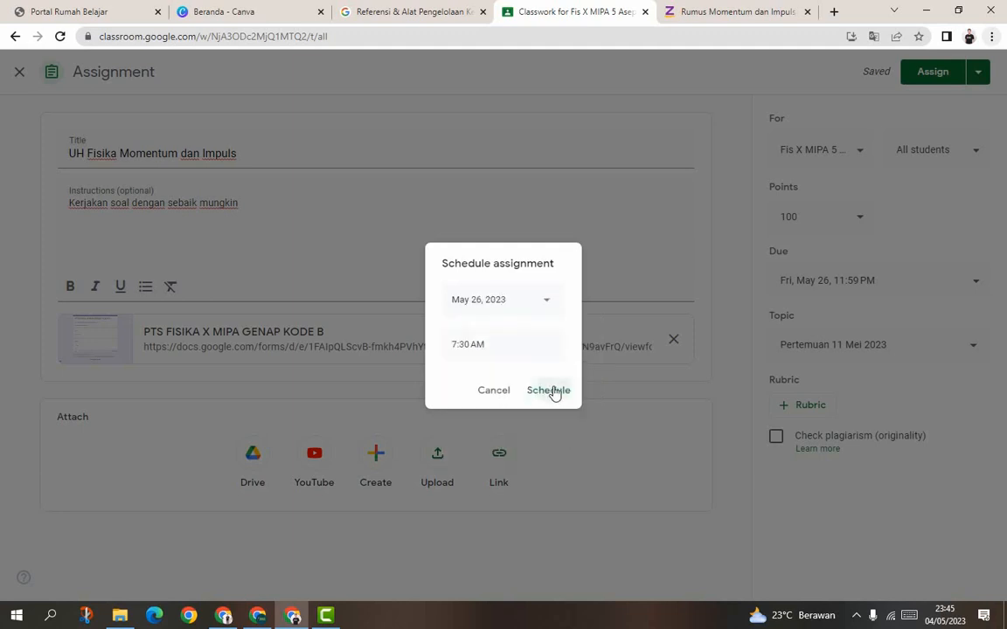
pyautogui.click(553, 391)
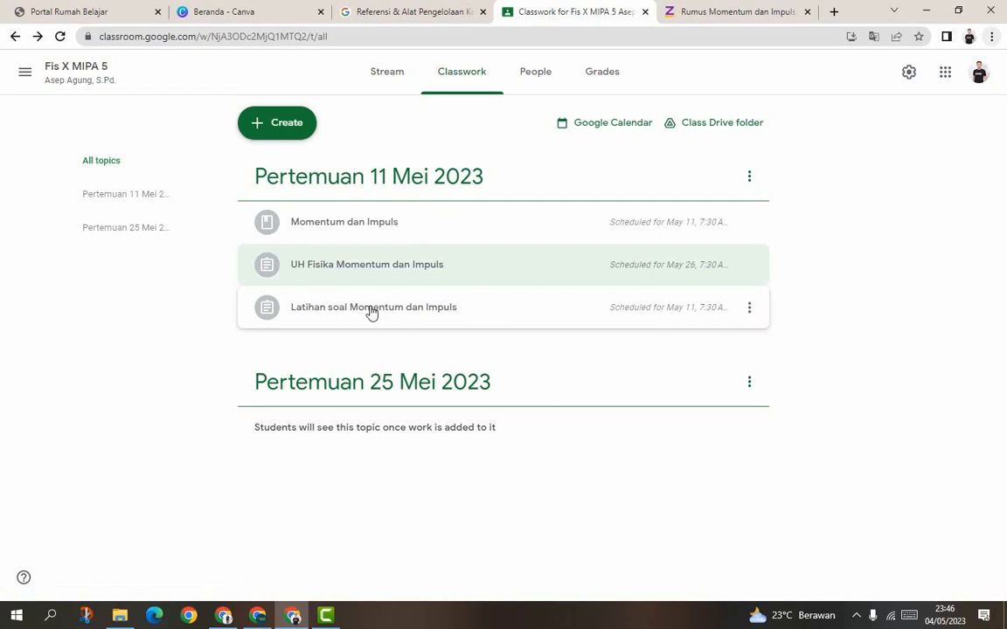
pyautogui.moveTo(370, 307); pyautogui.dragTo(382, 272)
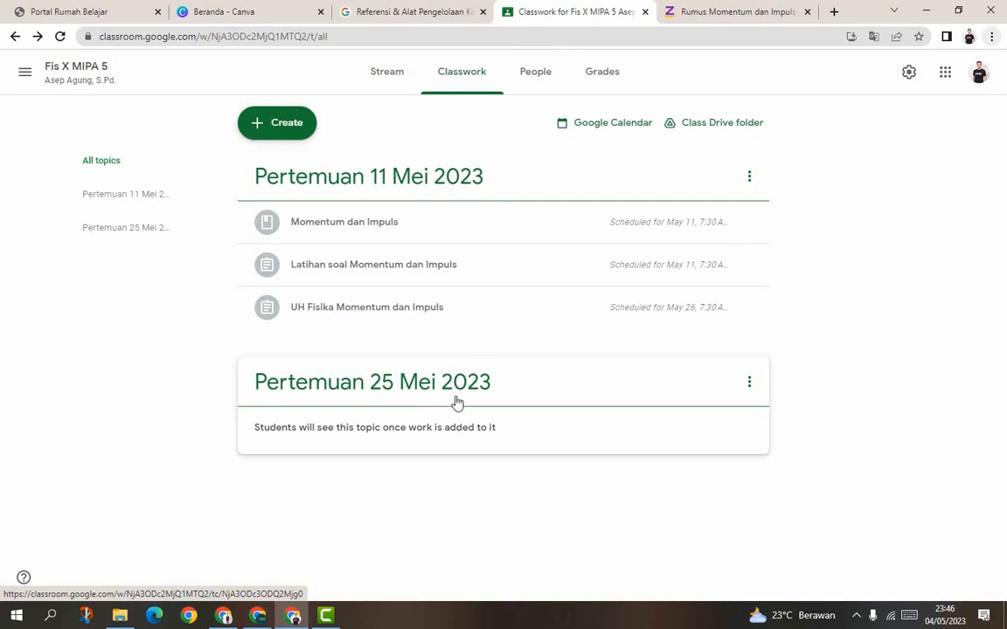
pyautogui.click(275, 128)
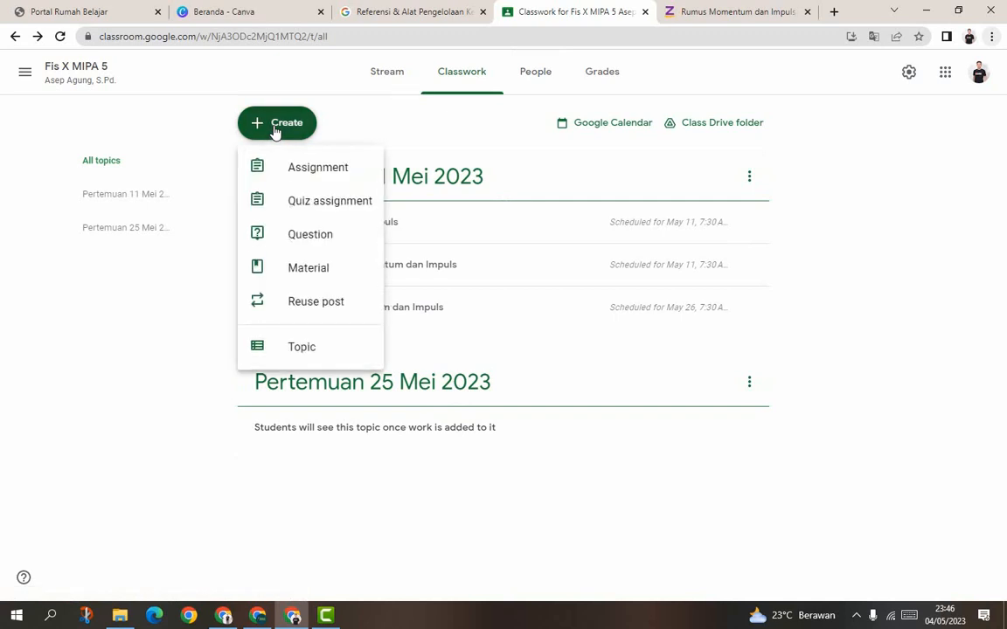
pyautogui.click(512, 350)
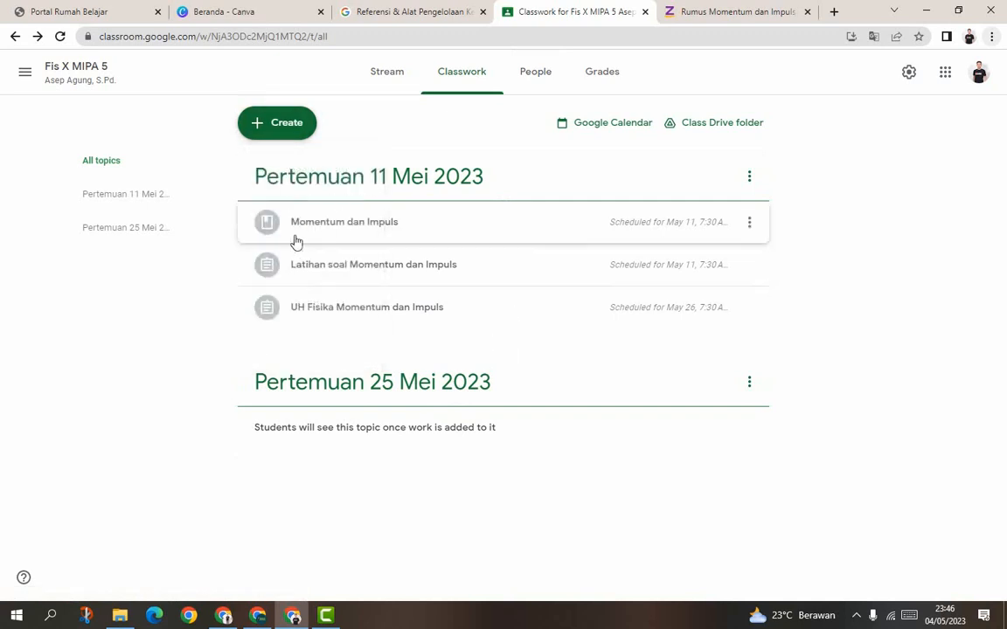
pyautogui.click(313, 124)
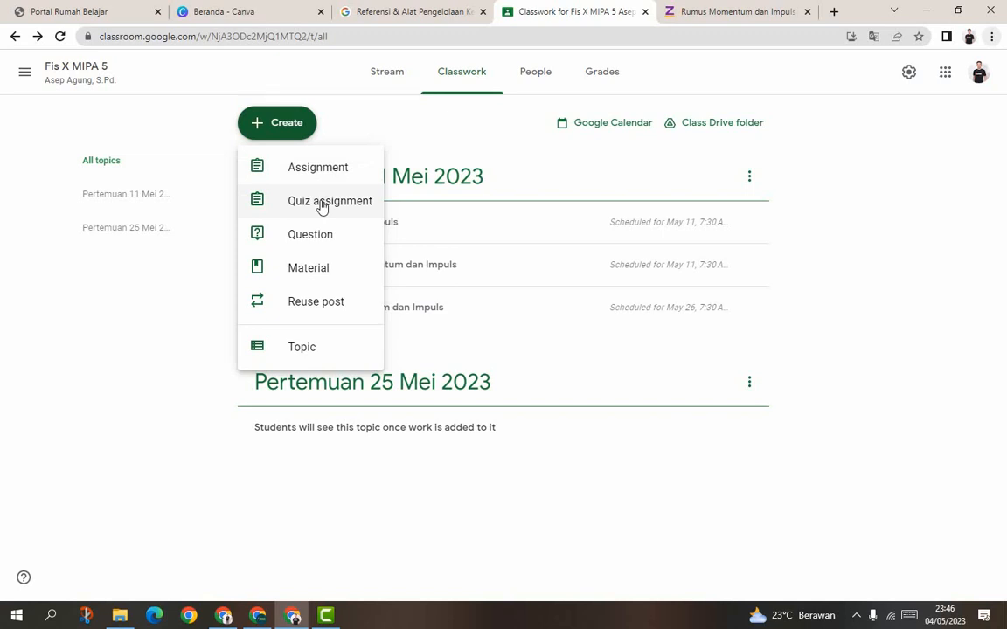
pyautogui.click(443, 341)
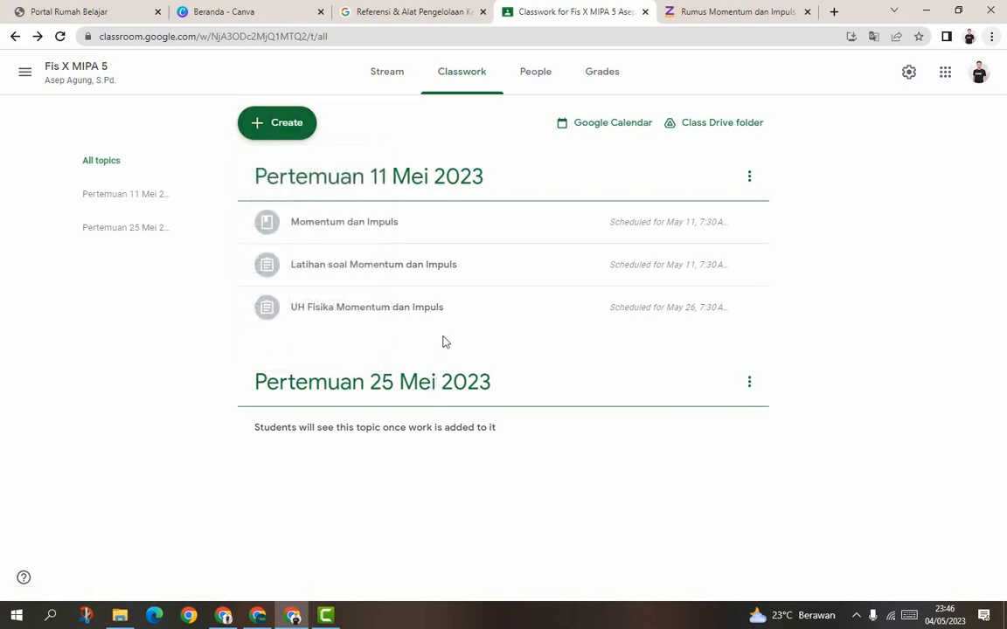
# View the class's teacher and student lists and look at the form for inviting teachers without sending an invitation.
pyautogui.click(524, 85)
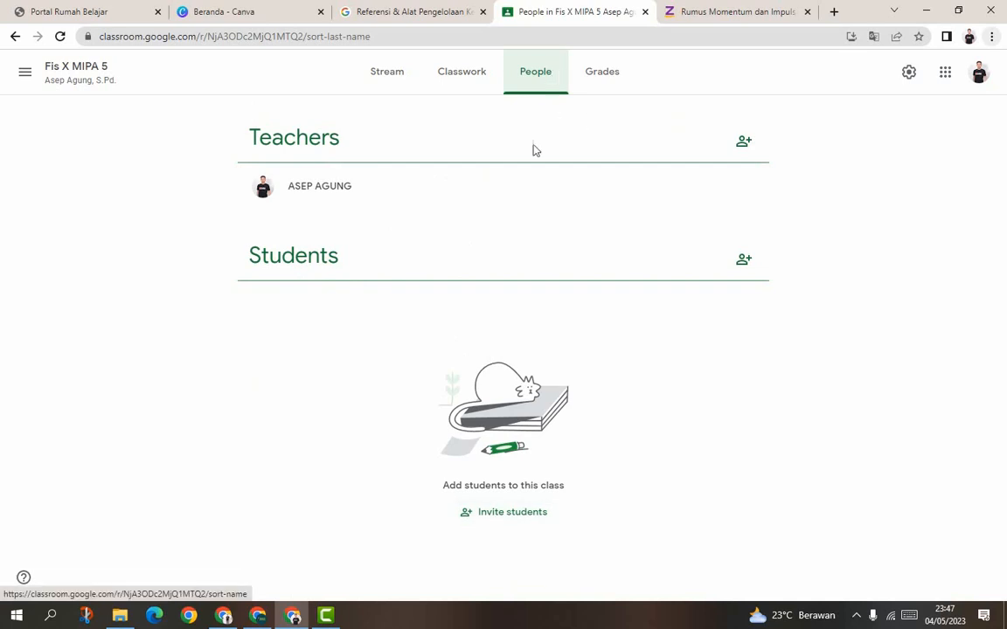
pyautogui.click(736, 150)
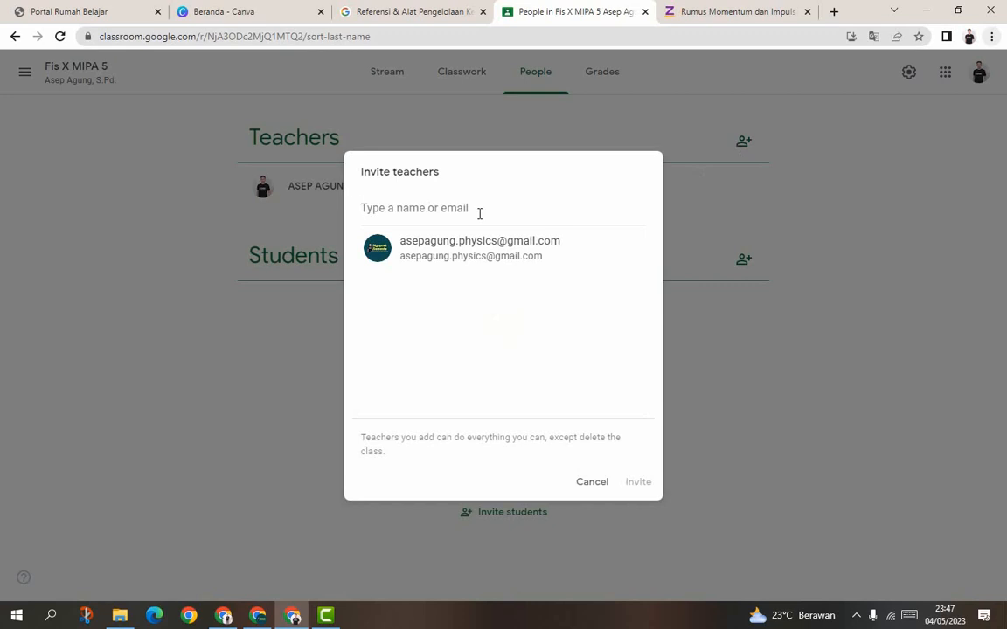
pyautogui.click(590, 482)
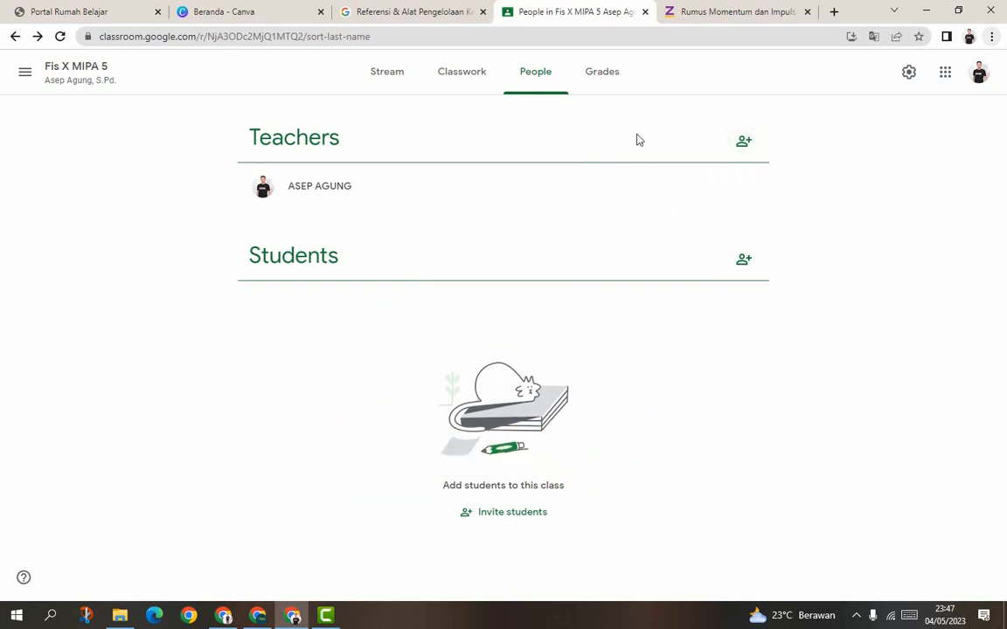
# Review the class's Grades, Classwork, People and Stream pages, finishing on the Stream page.
pyautogui.click(625, 87)
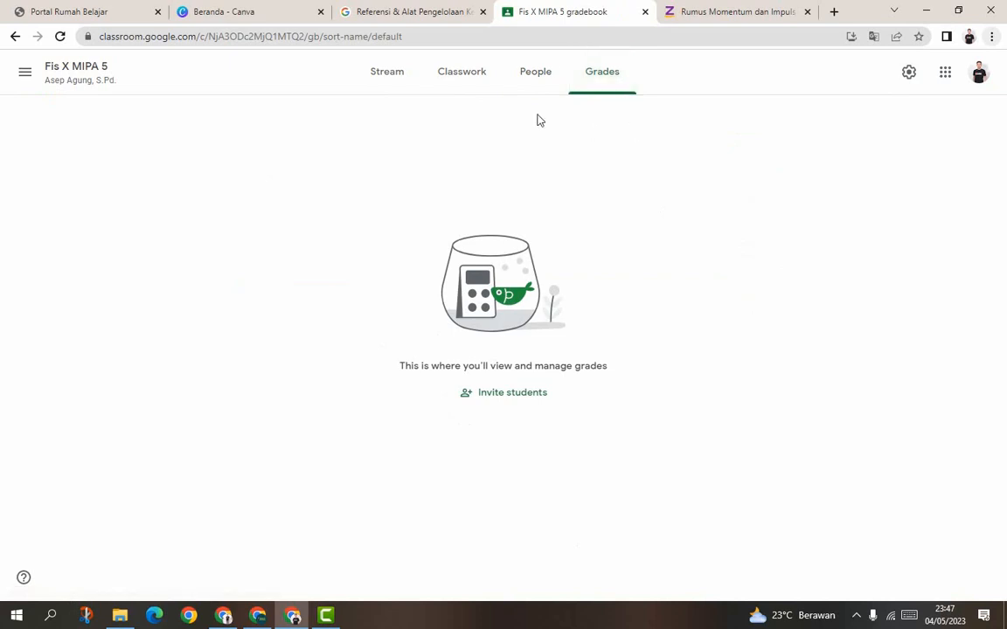
pyautogui.click(465, 89)
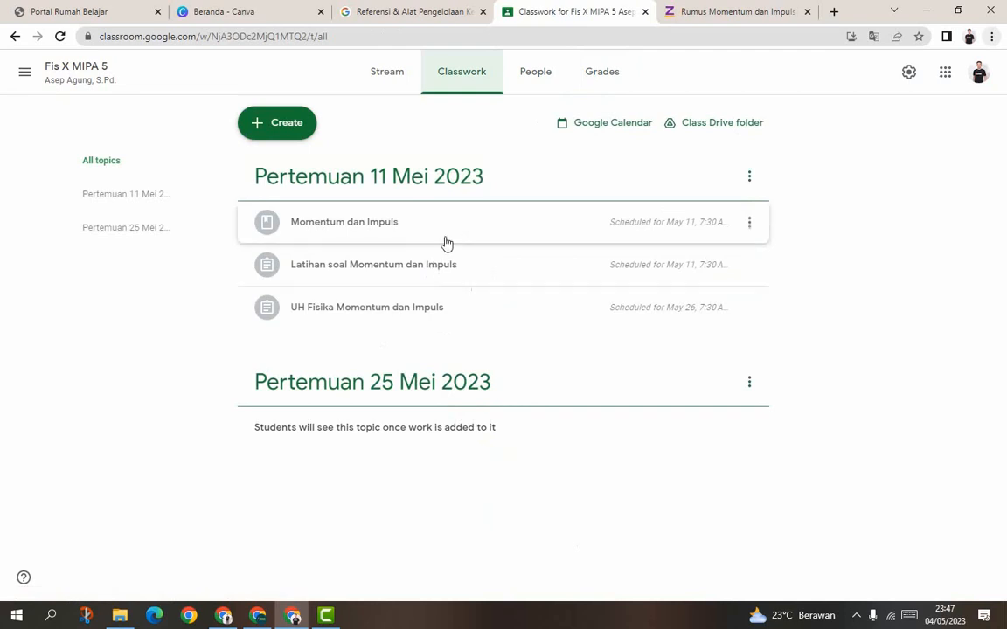
pyautogui.click(614, 88)
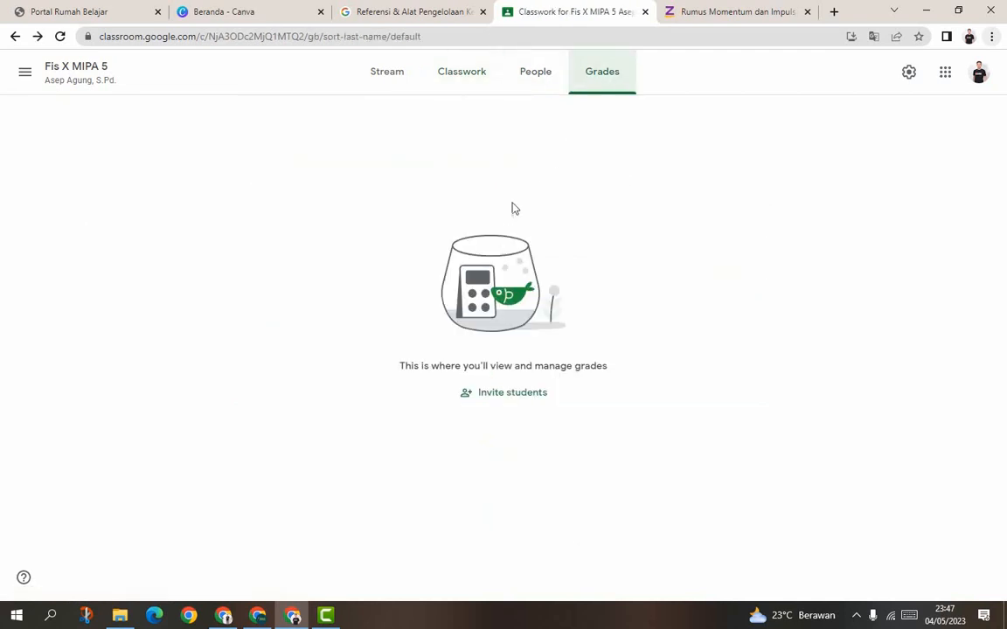
pyautogui.click(535, 73)
pyautogui.click(465, 84)
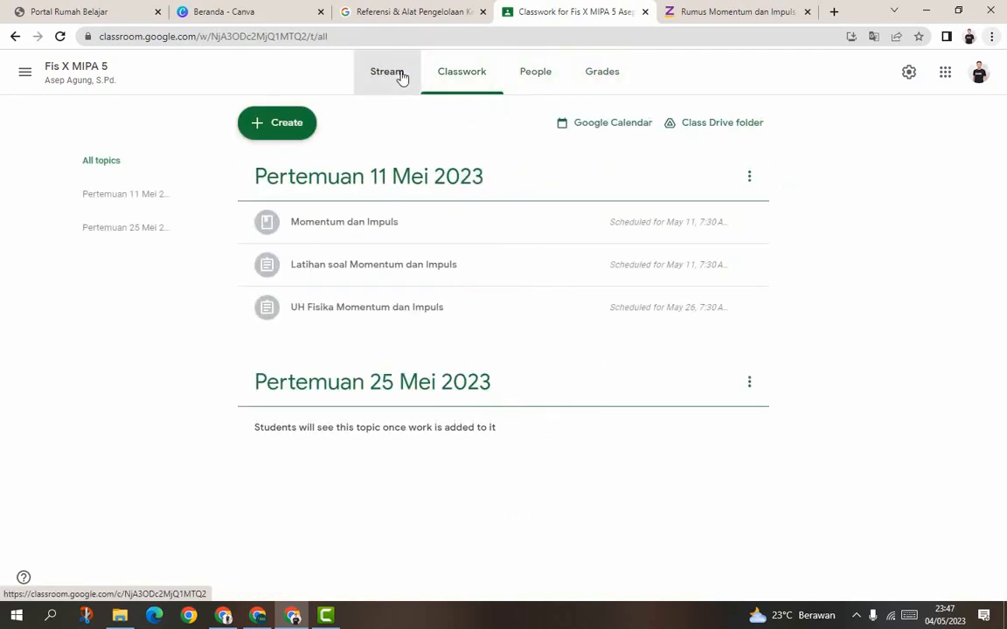
pyautogui.click(402, 78)
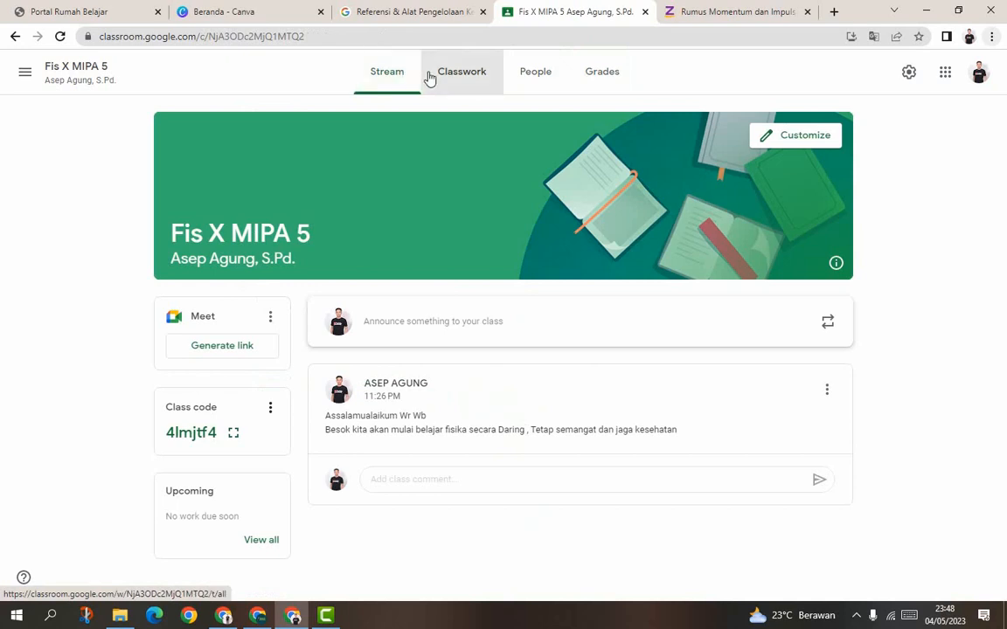
pyautogui.click(460, 83)
pyautogui.click(538, 81)
pyautogui.click(585, 85)
pyautogui.click(555, 87)
pyautogui.click(468, 91)
pyautogui.click(387, 76)
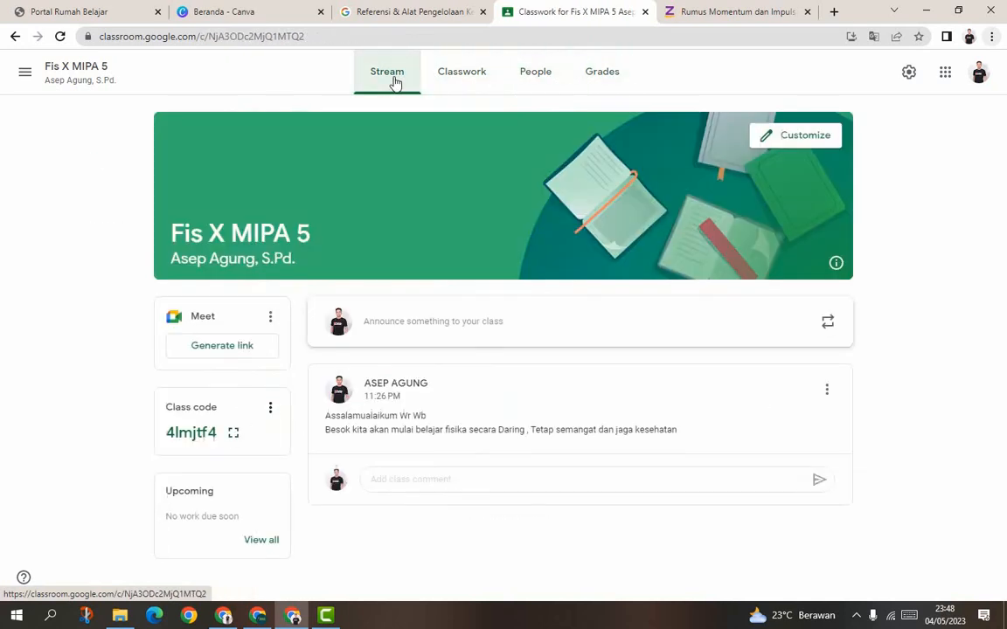